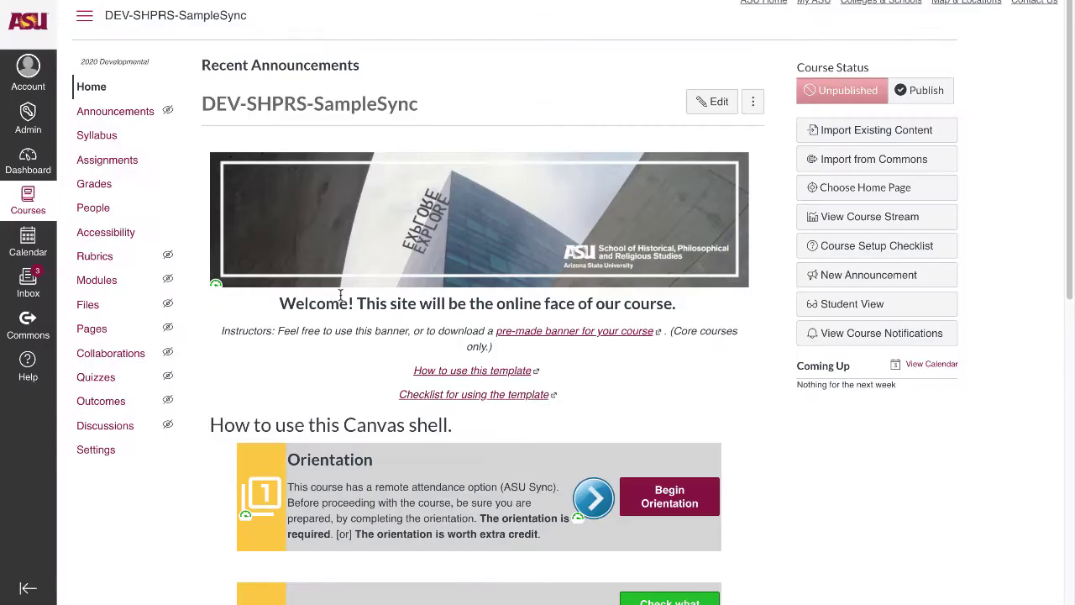
# Review the home page's instructions for using the Canvas shell and go through the orientation pages from the Orientation Overview onward.
pyautogui.scroll(-3, 342, 392)
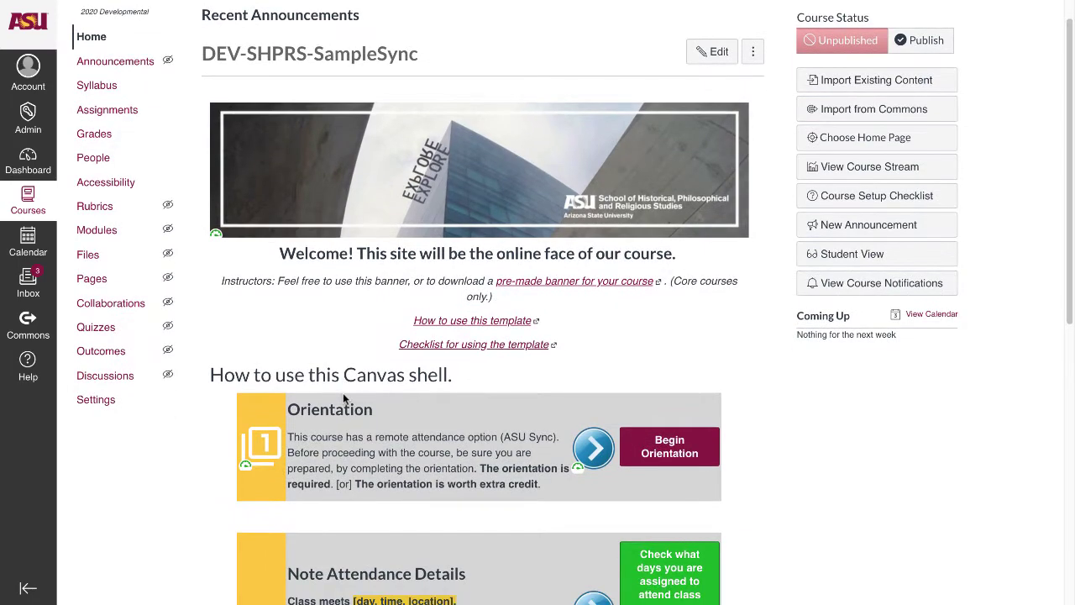
pyautogui.scroll(-3, 302, 403)
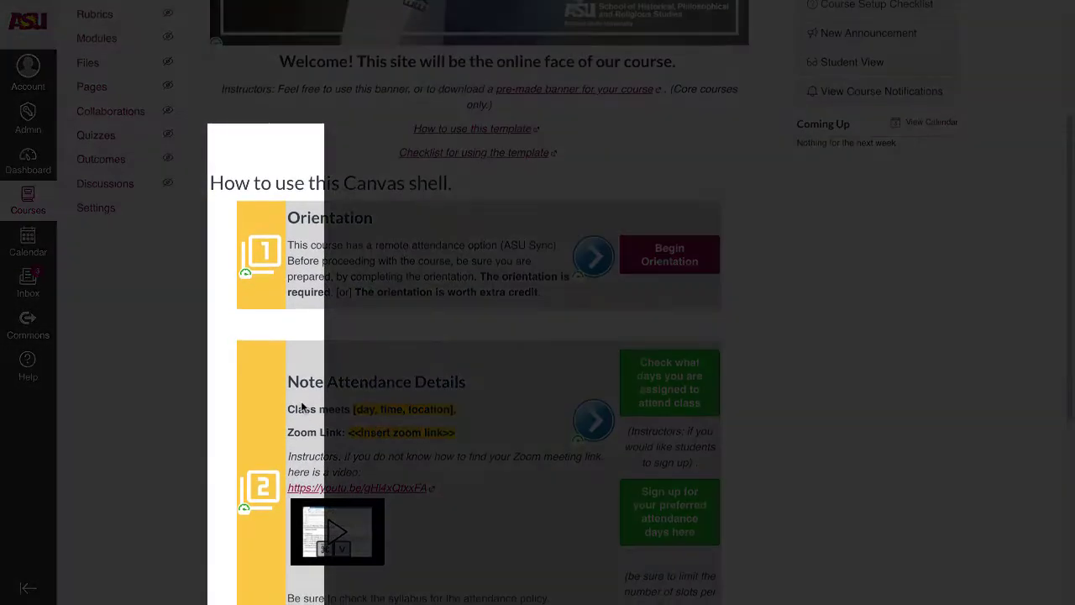
pyautogui.scroll(-8, 302, 406)
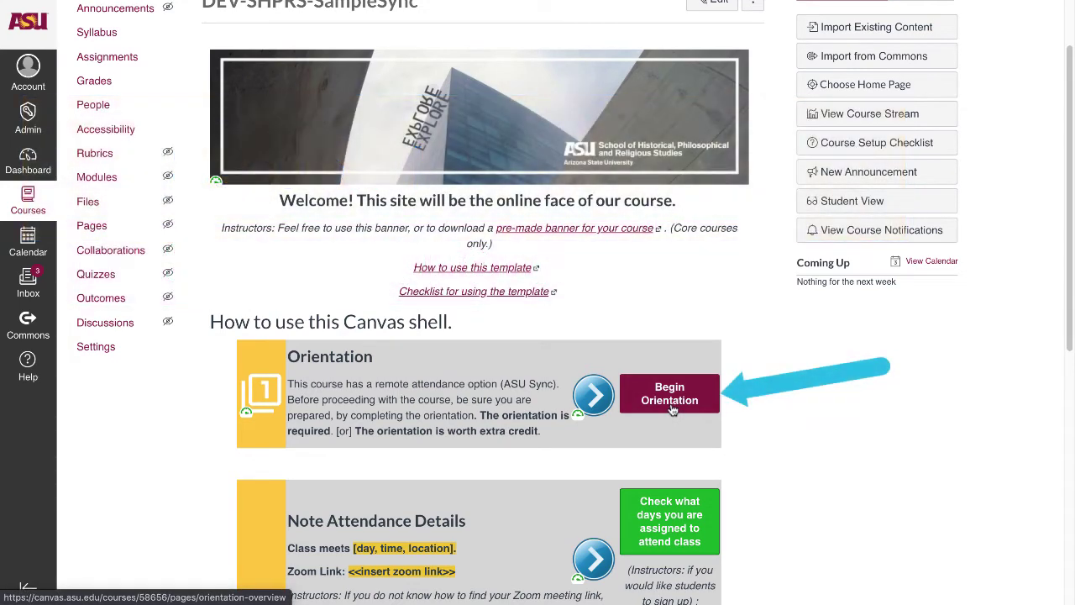
pyautogui.click(672, 409)
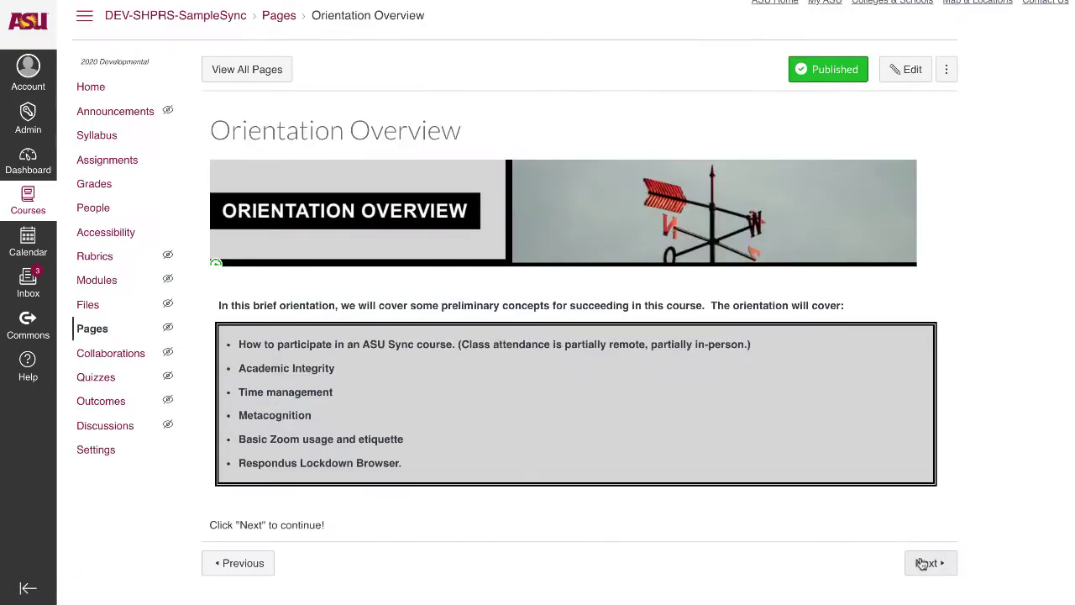
pyautogui.click(922, 562)
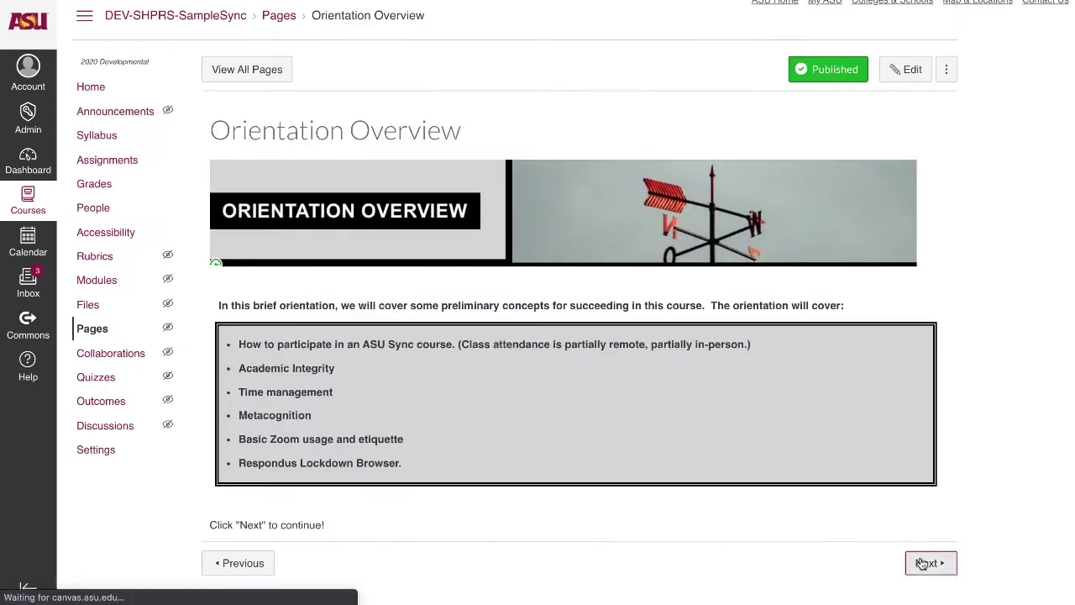
pyautogui.scroll(-10, 920, 516)
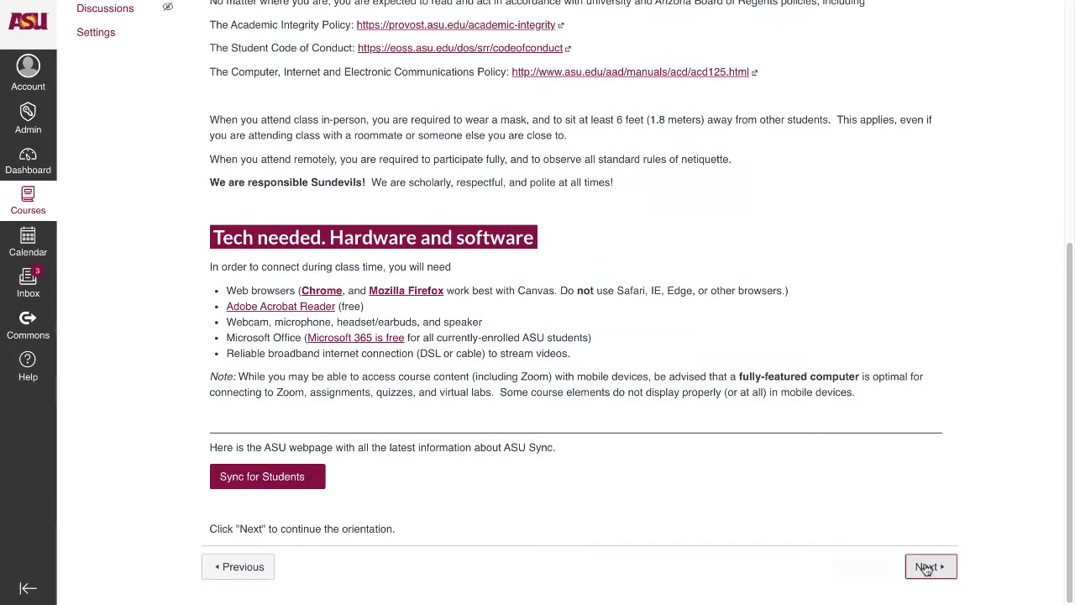
pyautogui.click(927, 561)
pyautogui.scroll(-14, 897, 479)
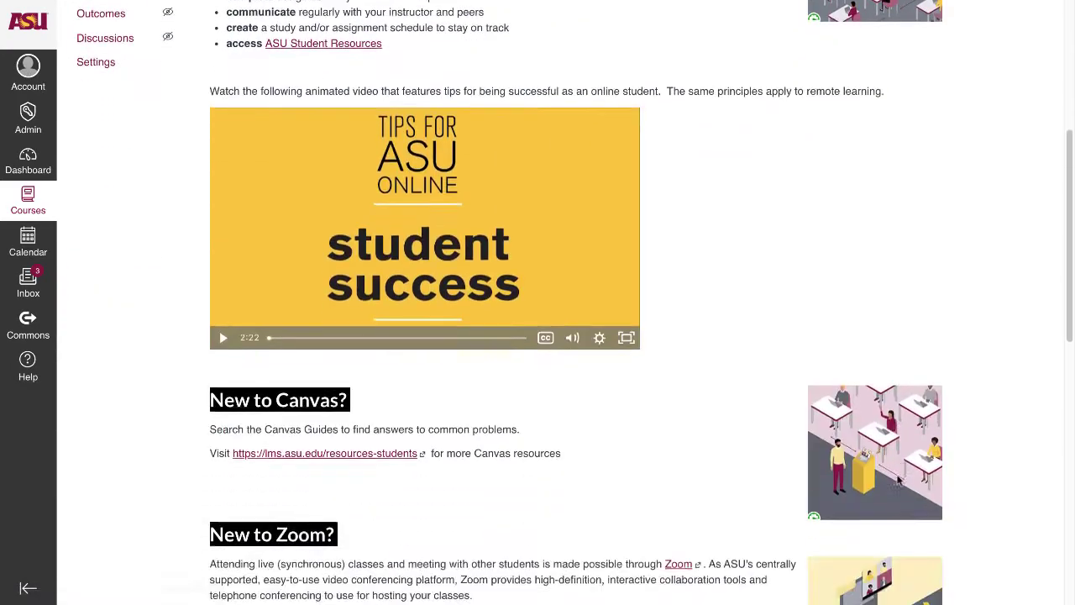
pyautogui.click(927, 567)
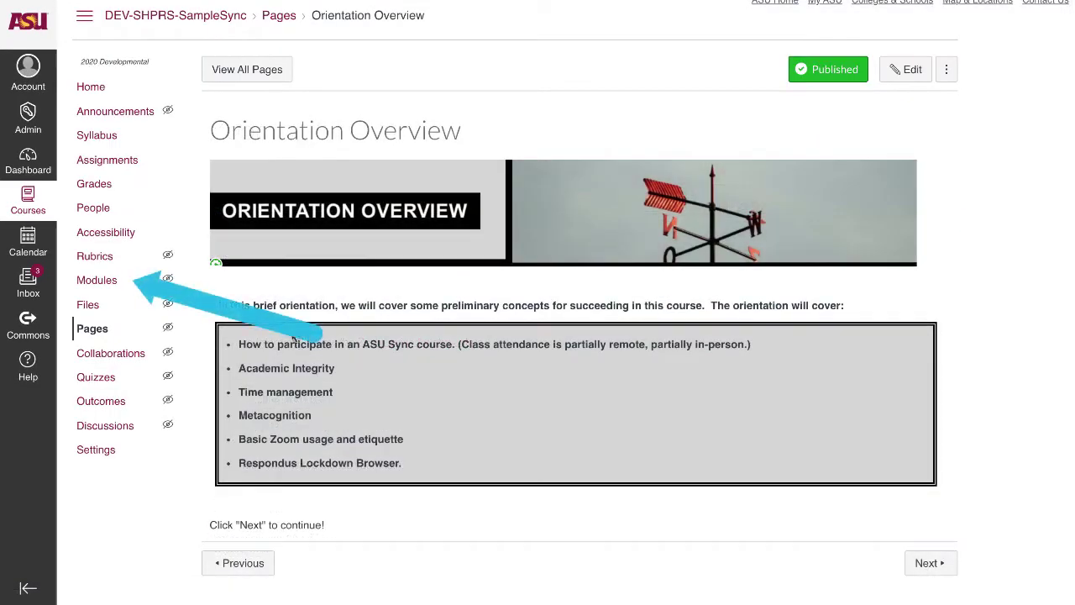
# Open the Respondus Lockdown Browser page from the Orientation module and delete it from the course.
pyautogui.click(107, 284)
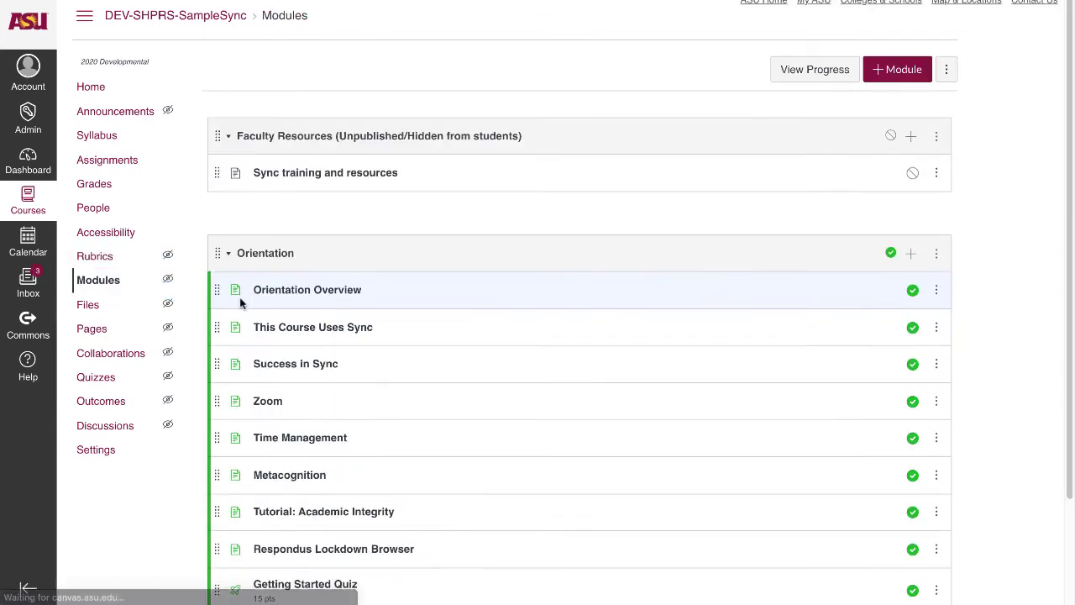
pyautogui.scroll(-3, 446, 278)
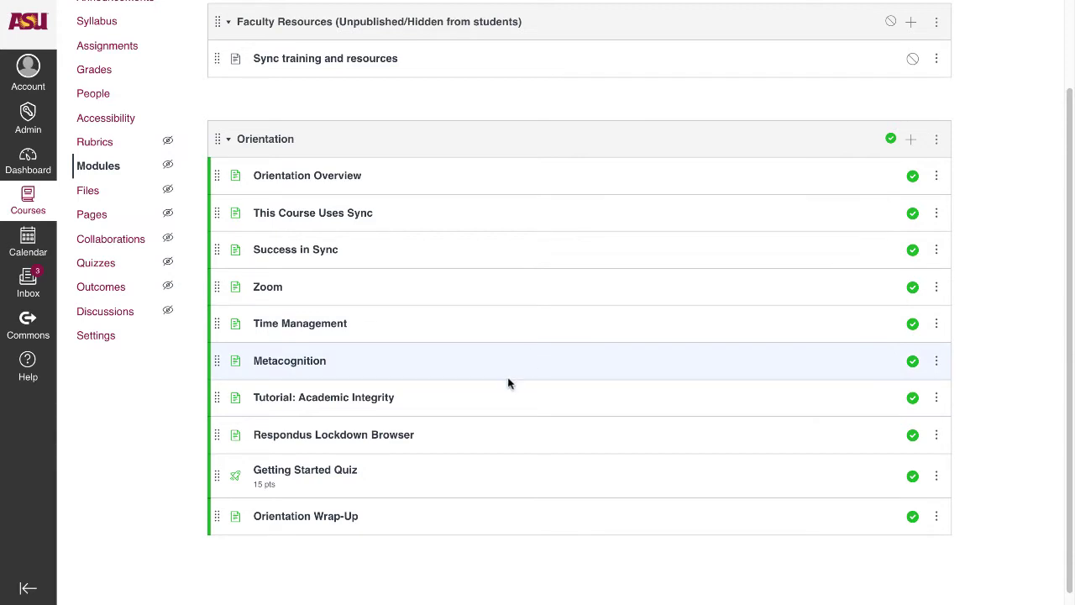
pyautogui.click(387, 440)
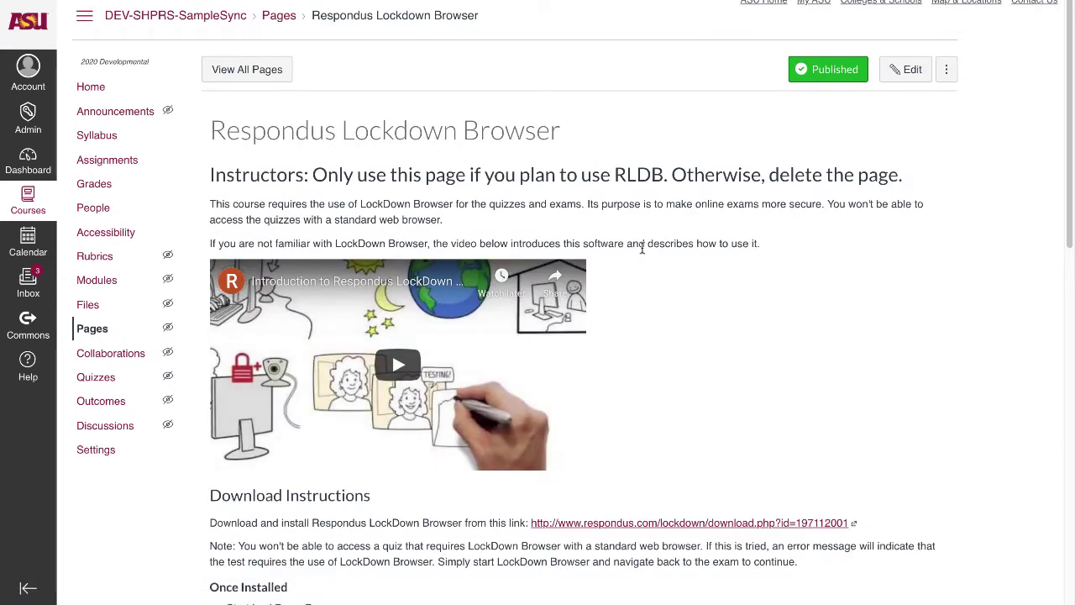
pyautogui.click(946, 72)
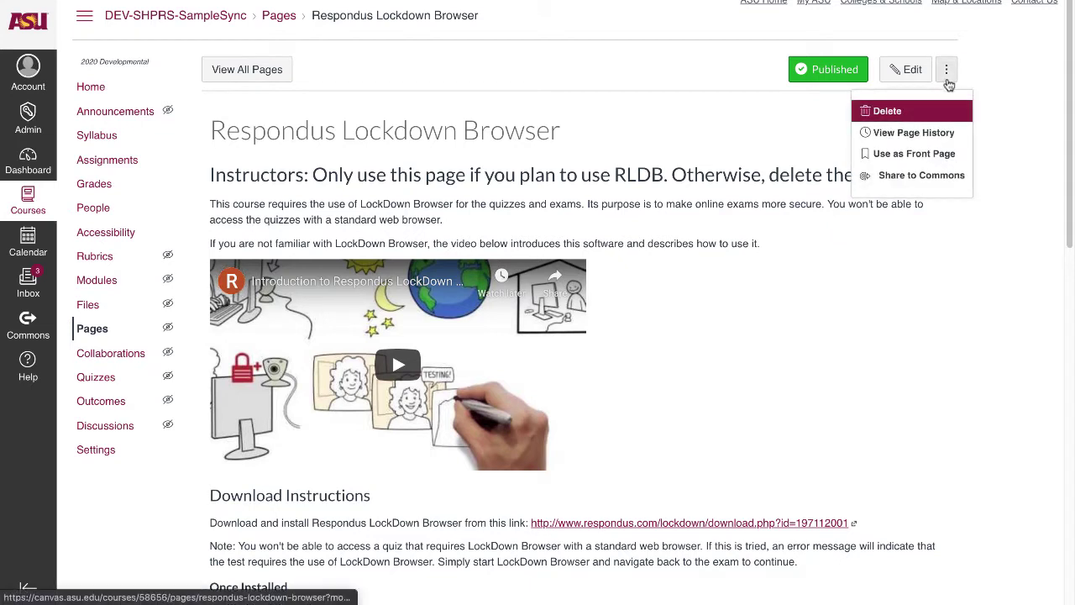
pyautogui.click(889, 110)
pyautogui.click(636, 403)
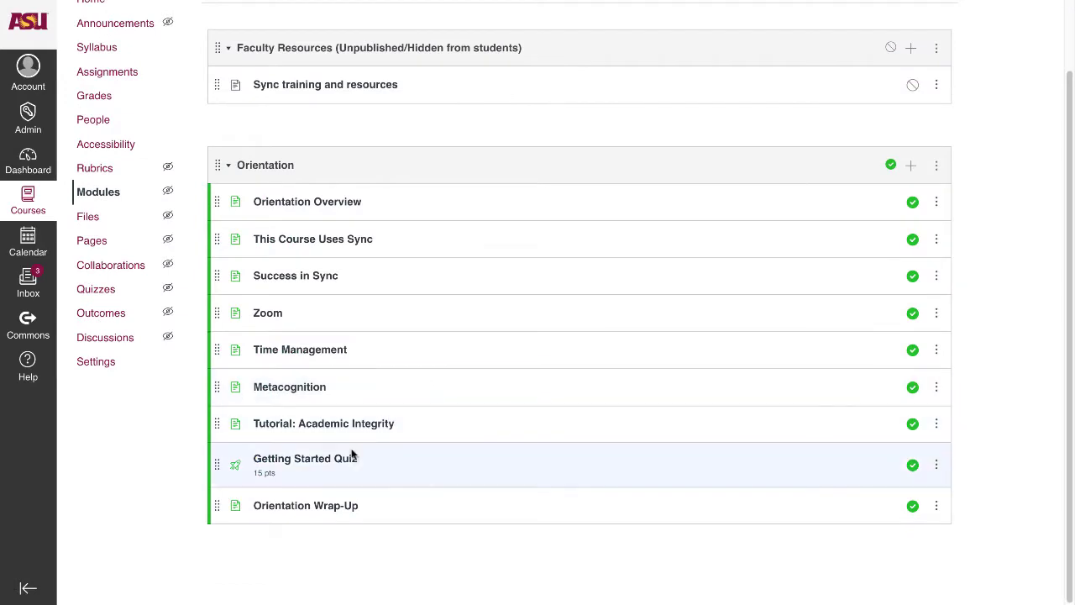
# Open the Getting Started Quiz from the Orientation module for editing, review its questions, and save the quiz.
pyautogui.click(304, 462)
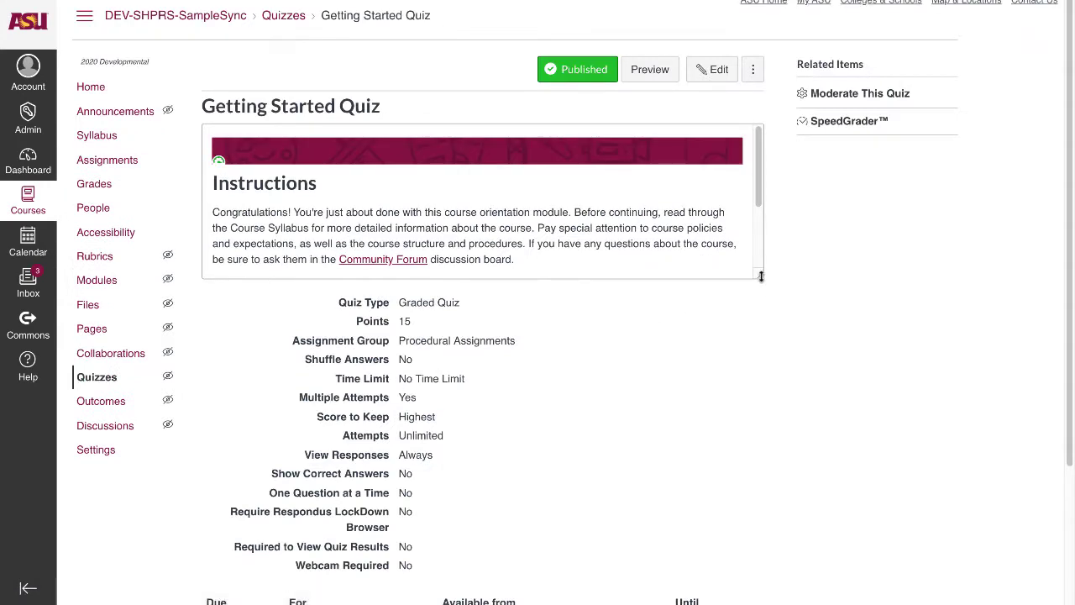
pyautogui.click(710, 69)
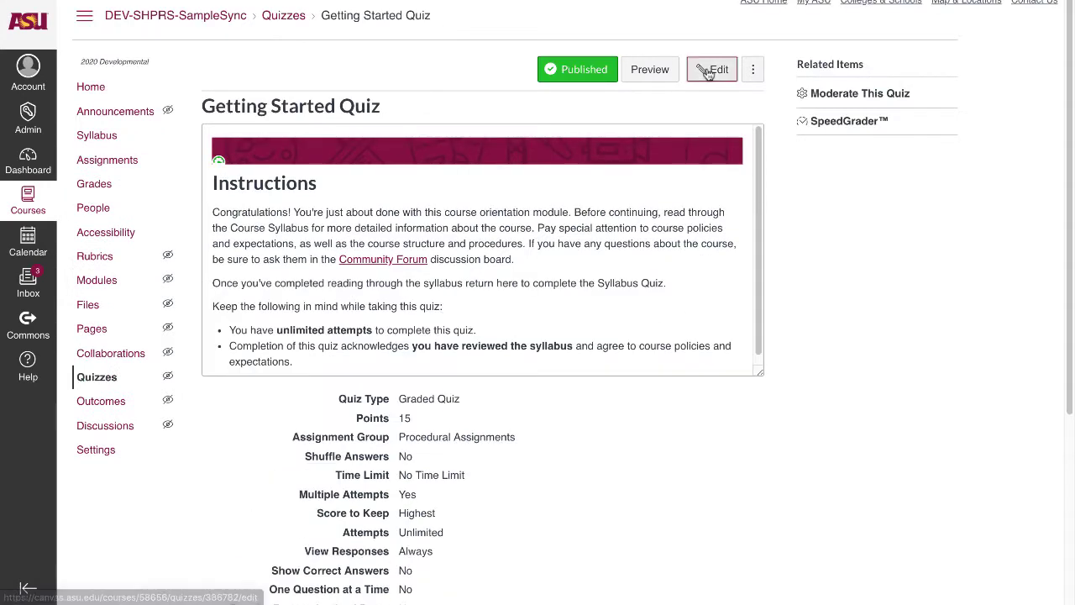
pyautogui.click(300, 122)
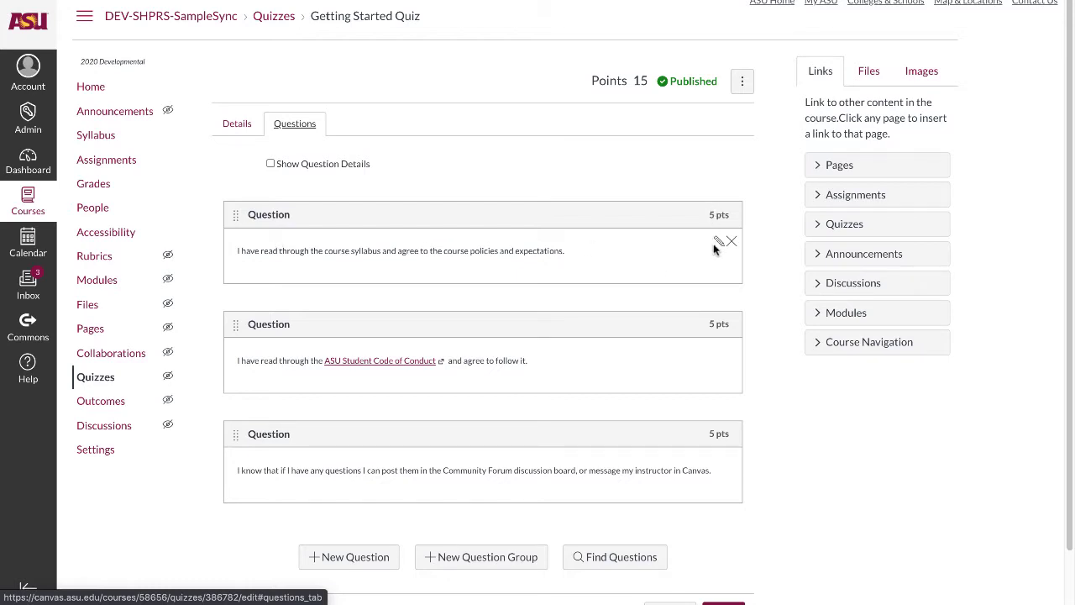
pyautogui.scroll(-2, 659, 304)
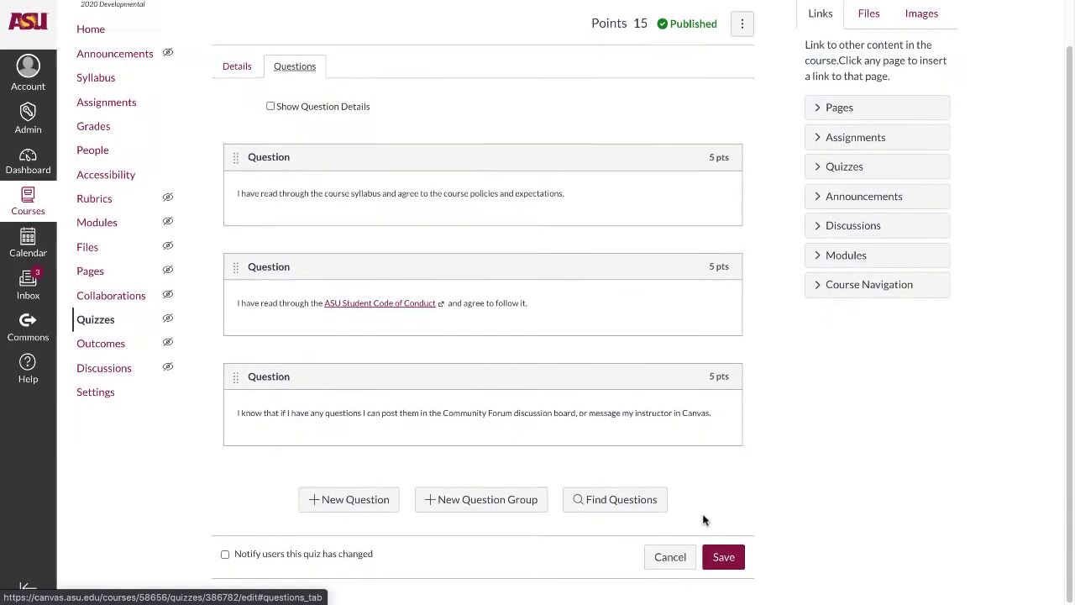
pyautogui.click(721, 557)
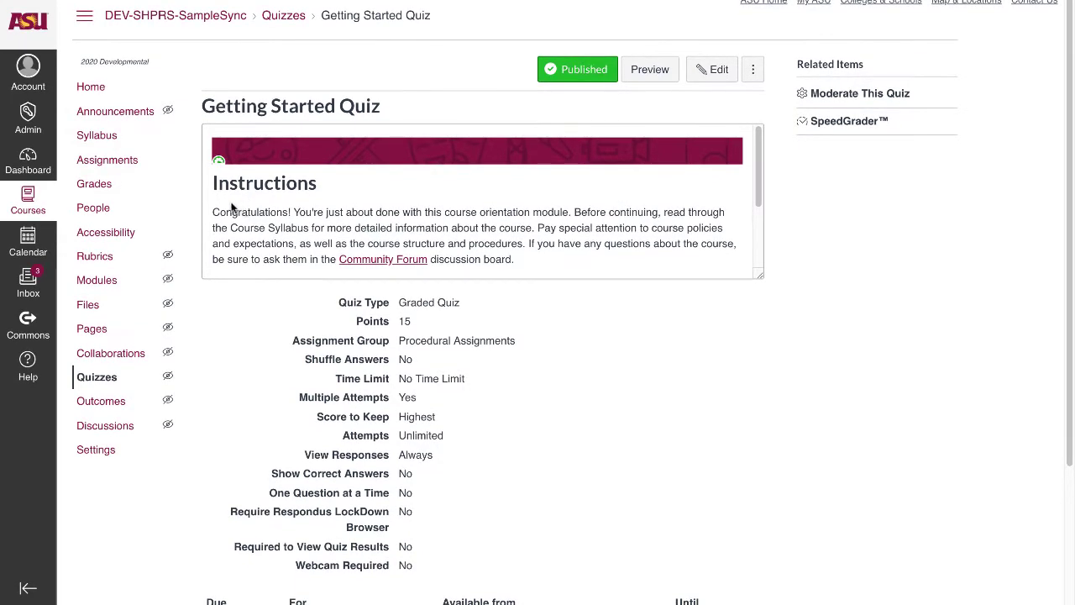
# Remove "The orientation is required. [or]" from the Orientation section of the home page and save the page.
pyautogui.click(86, 99)
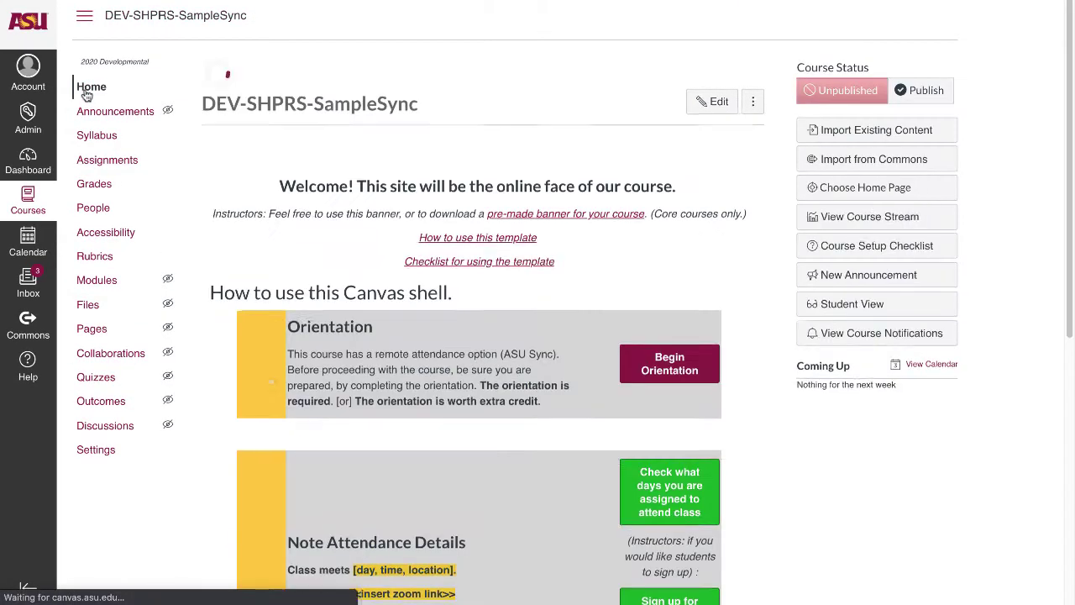
pyautogui.click(714, 102)
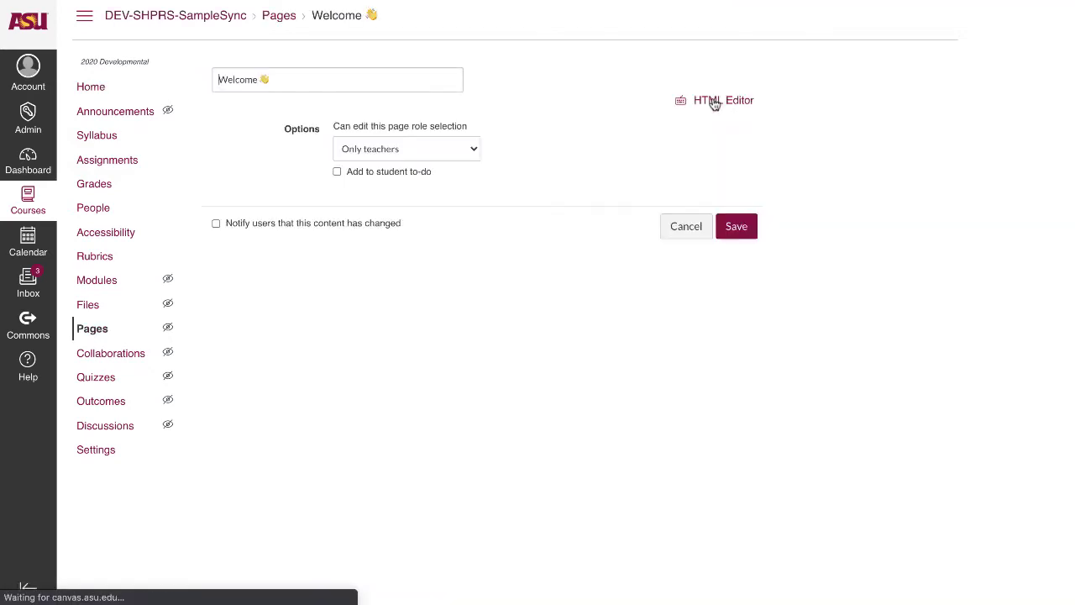
pyautogui.scroll(-2, 634, 335)
pyautogui.scroll(-2, 634, 335)
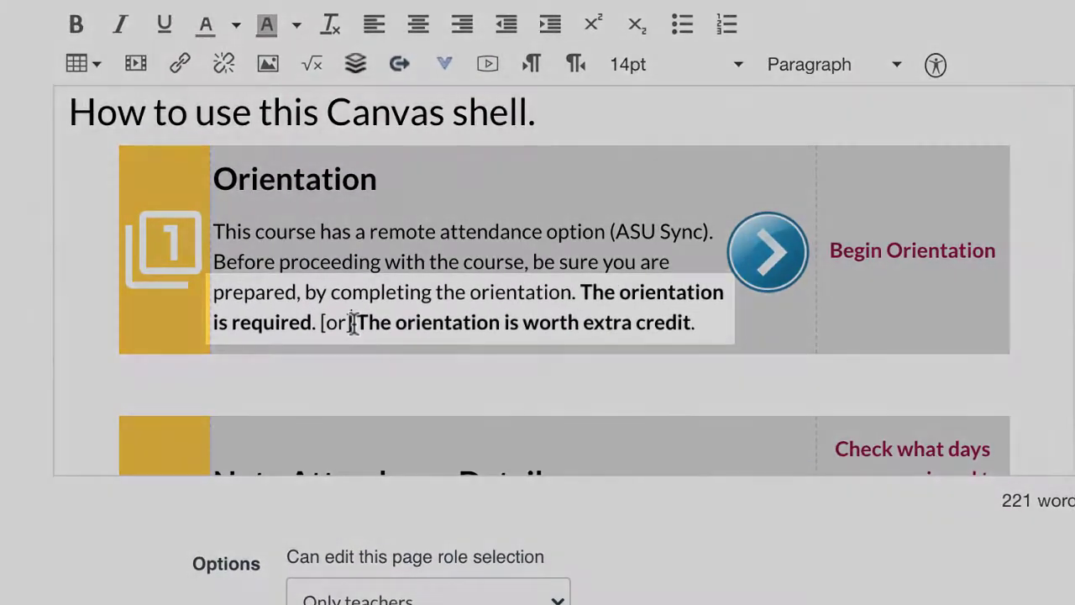
pyautogui.click(367, 285)
pyautogui.moveTo(353, 322)
pyautogui.mouseDown()
pyautogui.moveTo(480, 283)
pyautogui.moveTo(579, 285)
pyautogui.mouseUp()
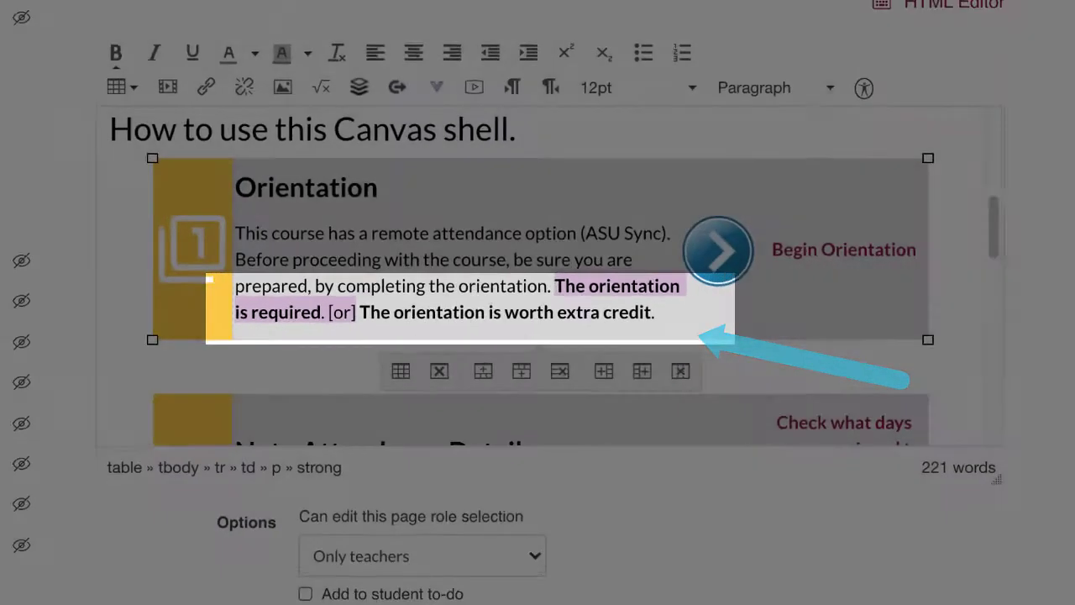
pyautogui.press('BackSpace')
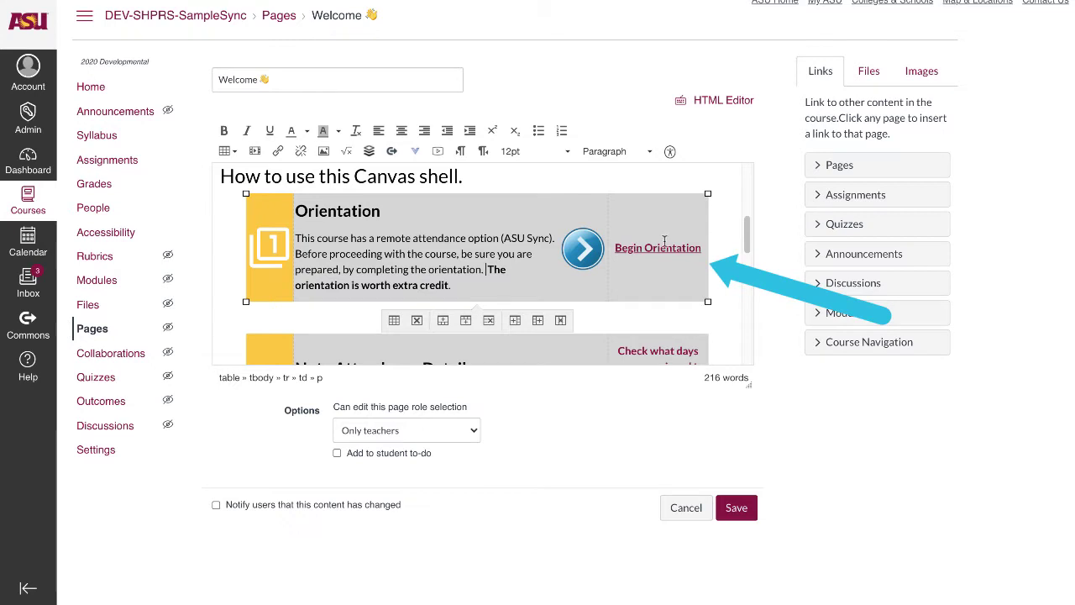
pyautogui.click(736, 507)
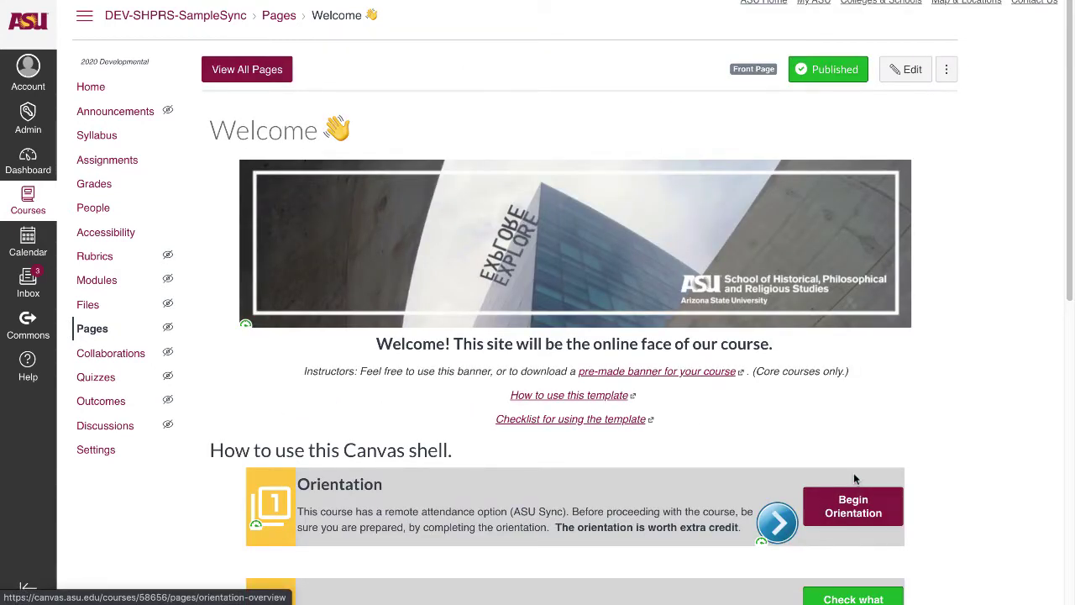
# Replace the bracketed class-meeting placeholder under Note Attendance Details on the Welcome page with "Mondays, Wednesdays, Fridays, 10-11am.".
pyautogui.scroll(-2, 843, 434)
pyautogui.scroll(-2, 844, 434)
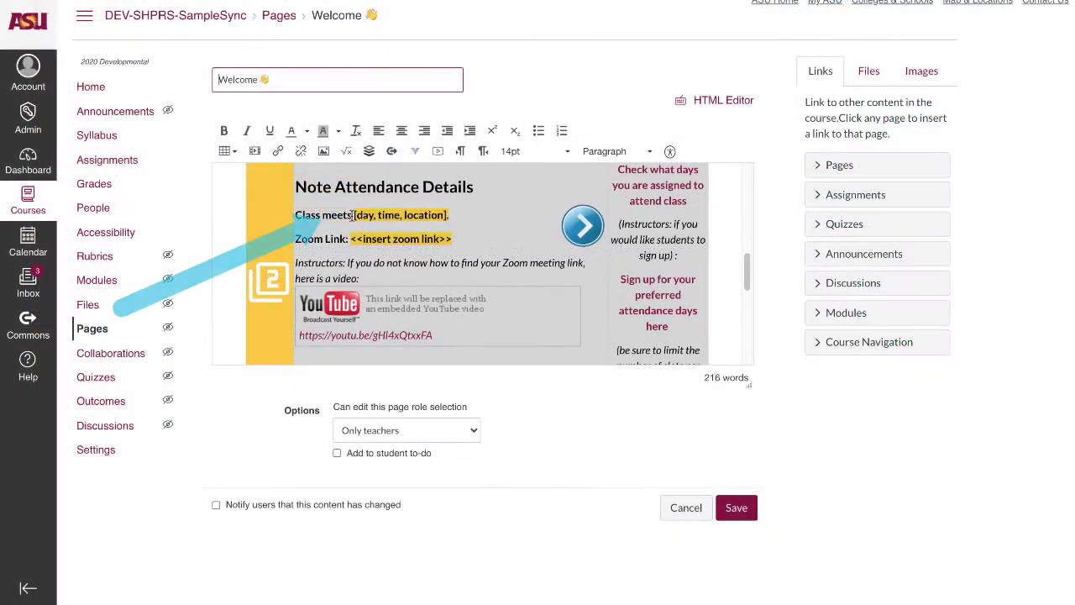
pyautogui.moveTo(354, 215); pyautogui.dragTo(446, 215)
pyautogui.write('Mondays, Wednesdays, Frida')
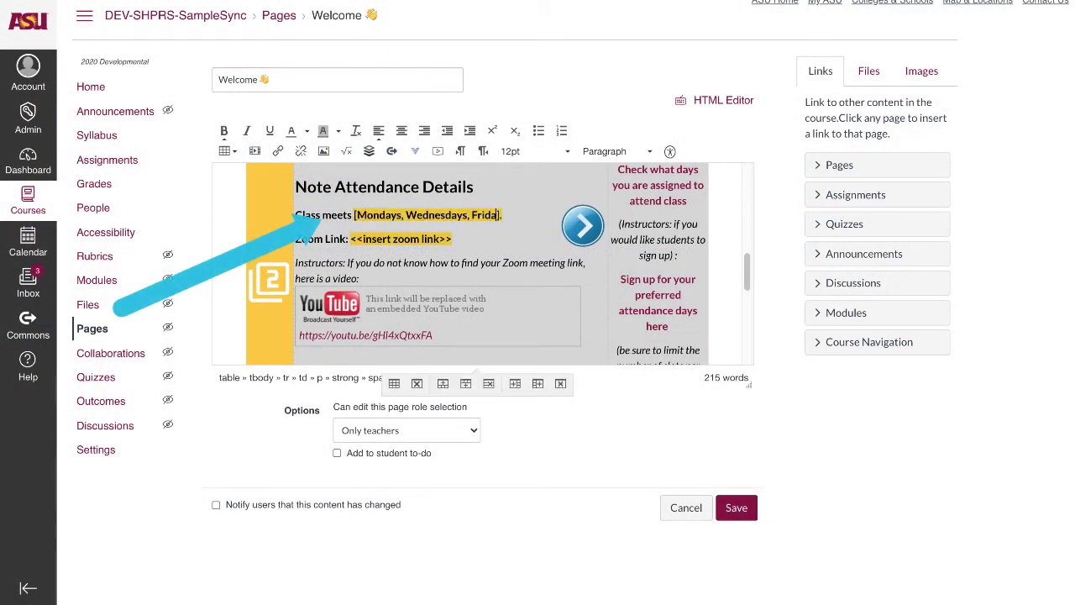
pyautogui.write('ys, 10-11am.')
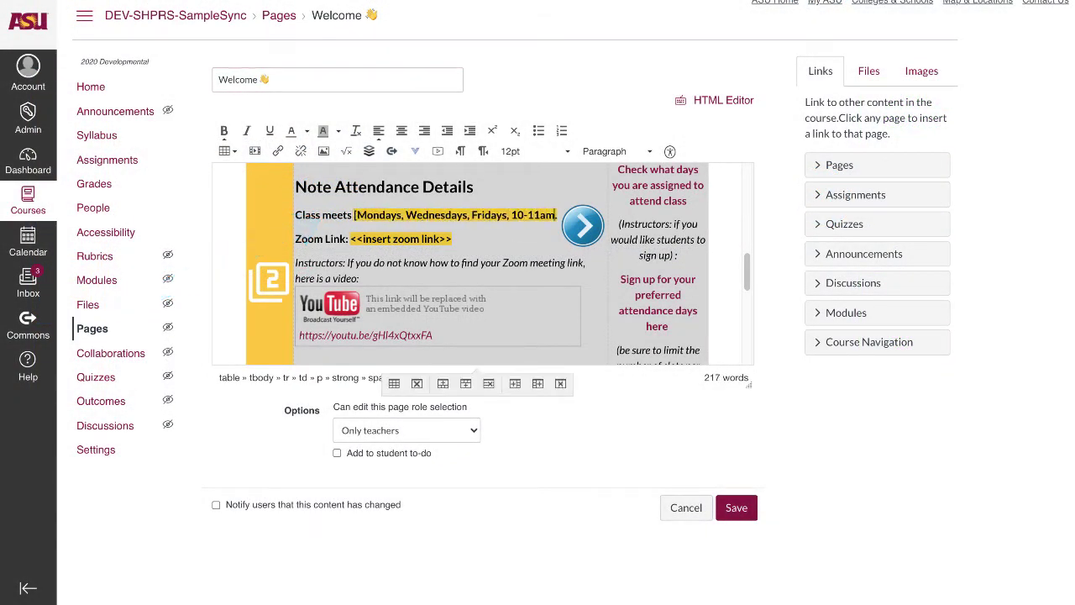
pyautogui.click(356, 216)
pyautogui.press('BackSpace')
# Delete the instructors' note about finding the Zoom link and its video from Note Attendance Details, save the page, and check the result.
pyautogui.moveTo(351, 239); pyautogui.dragTo(434, 239)
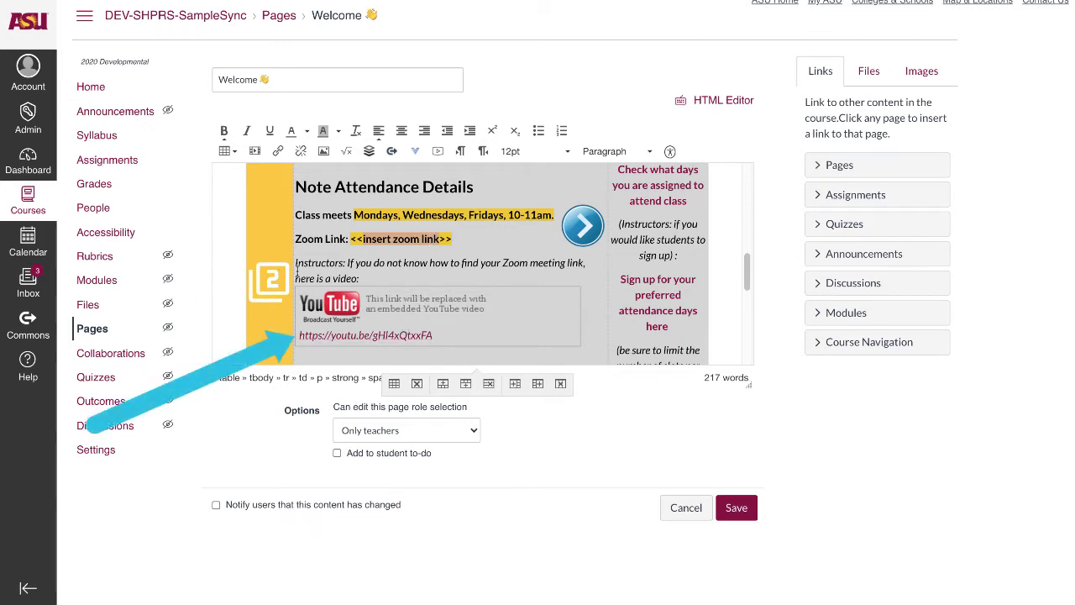
pyautogui.moveTo(296, 264); pyautogui.dragTo(450, 346)
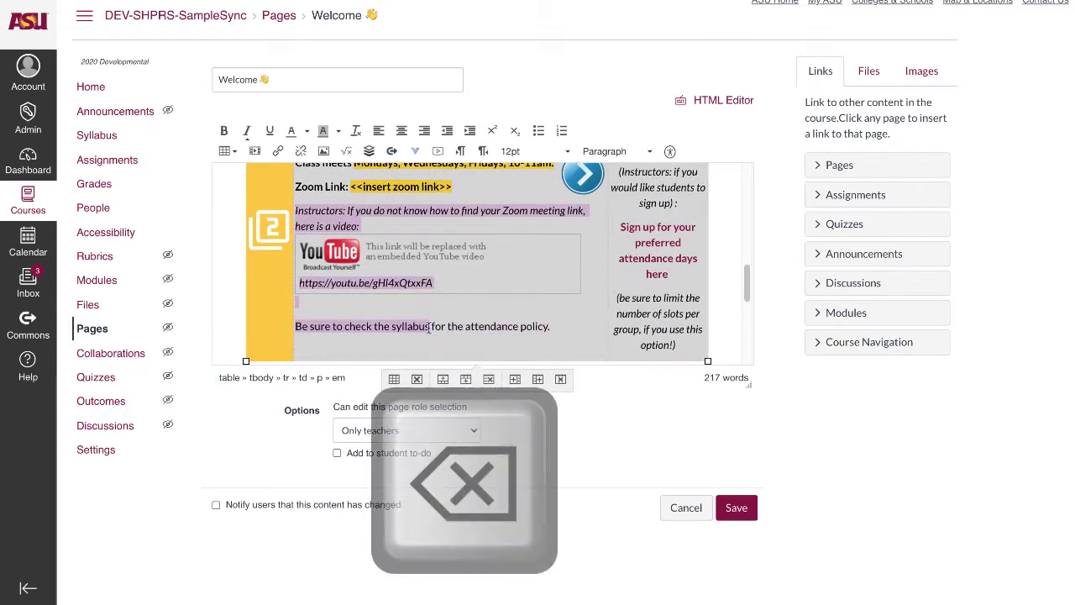
pyautogui.press('BackSpace')
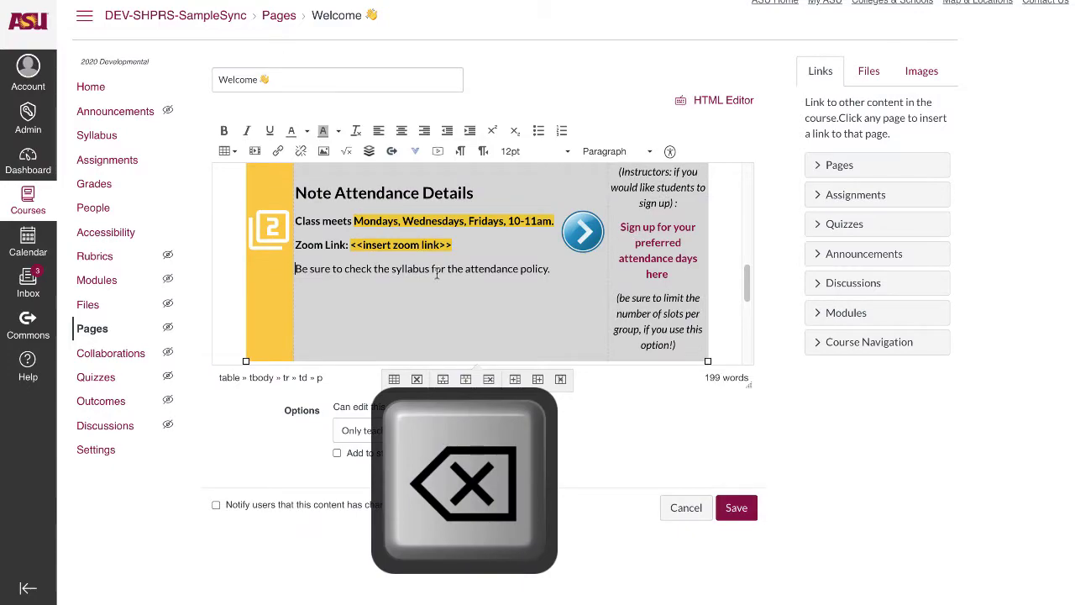
pyautogui.scroll(1, 436, 273)
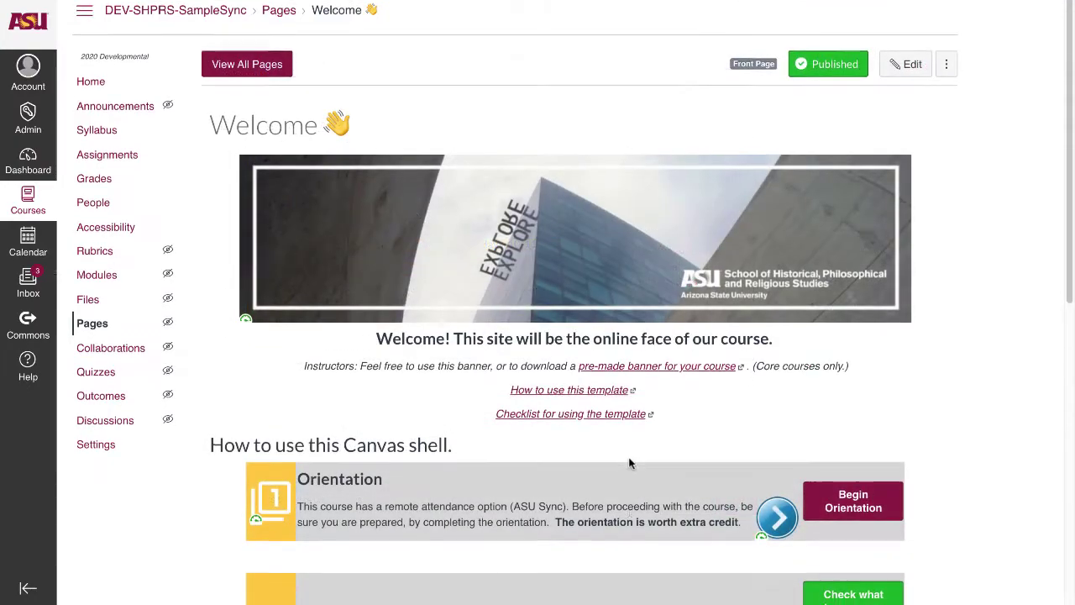
pyautogui.scroll(-5, 629, 463)
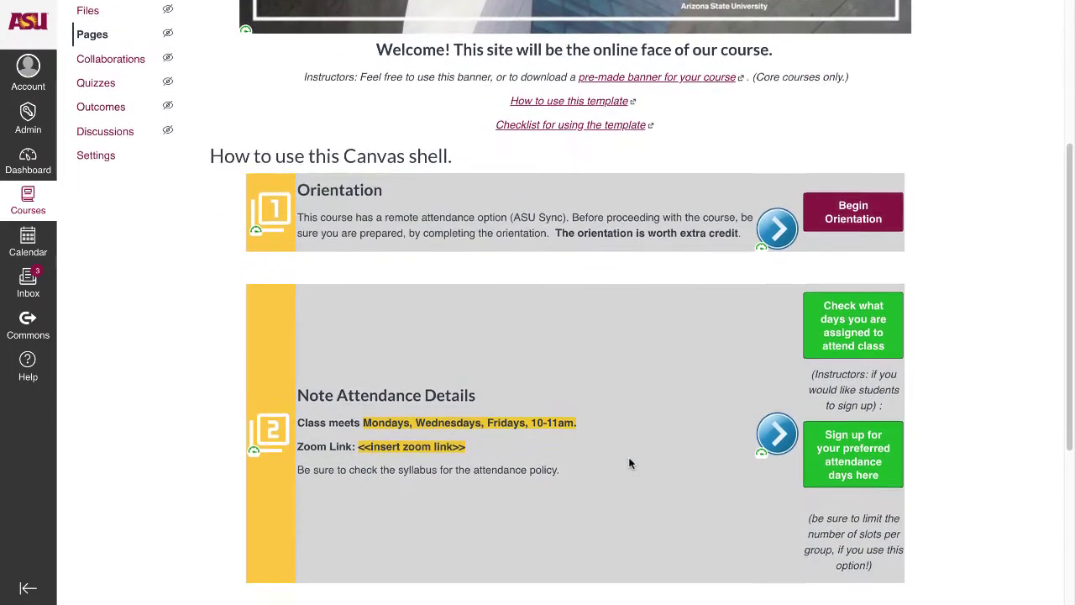
pyautogui.scroll(-1, 630, 463)
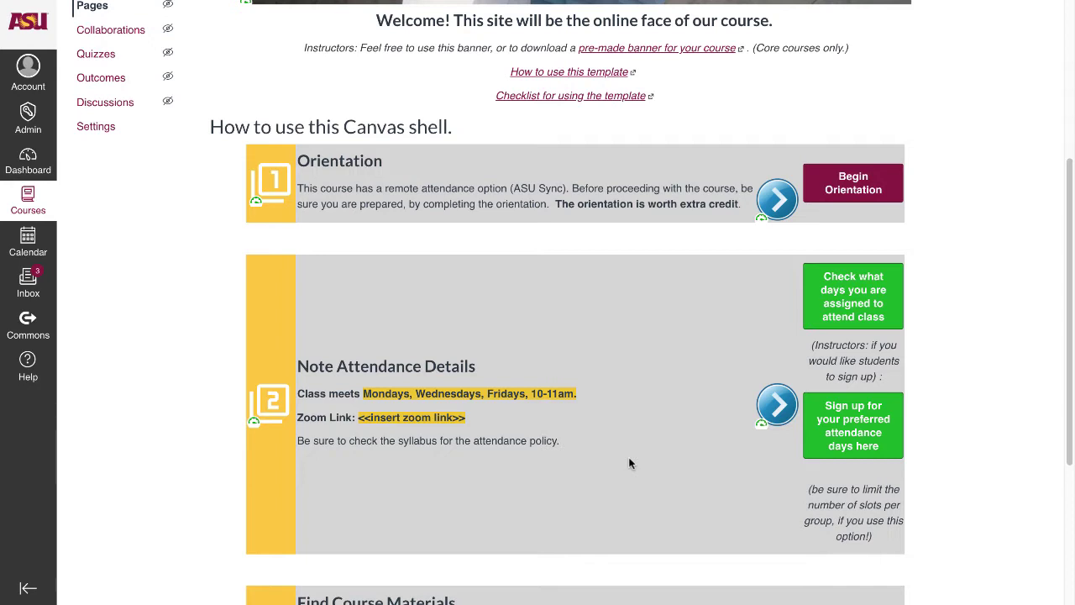
pyautogui.scroll(3, 629, 461)
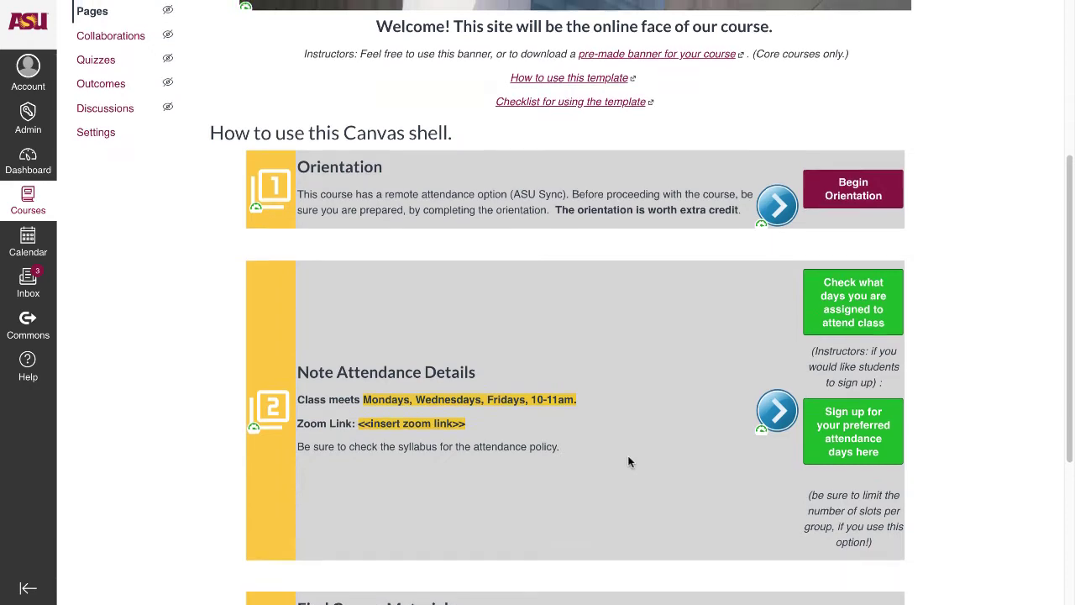
pyautogui.scroll(3, 629, 461)
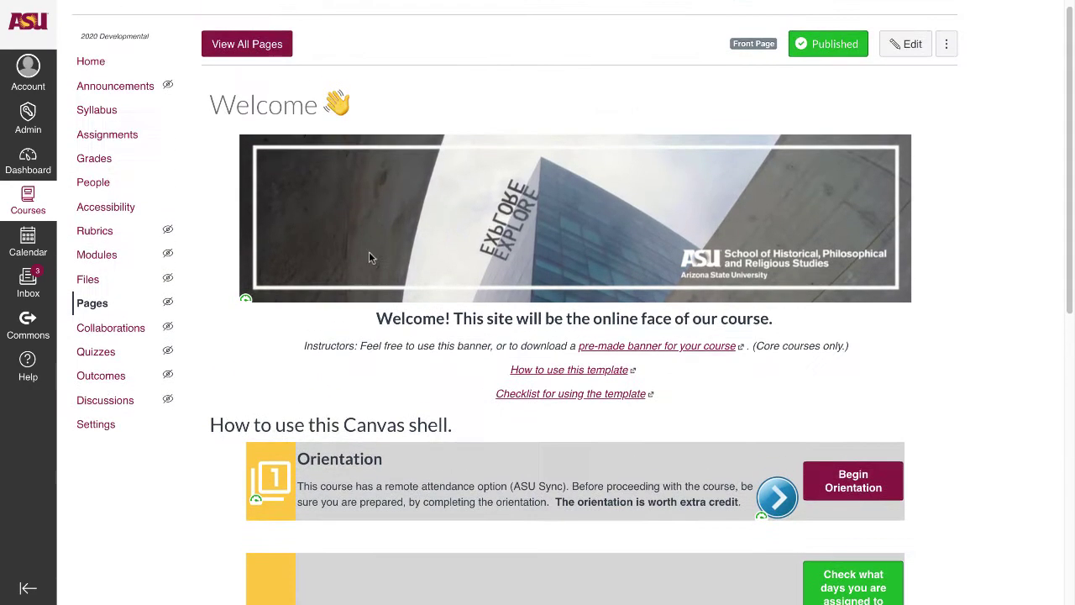
# Start a new group set among the course's people and name it "REL 101 - Attendance:".
pyautogui.click(369, 255)
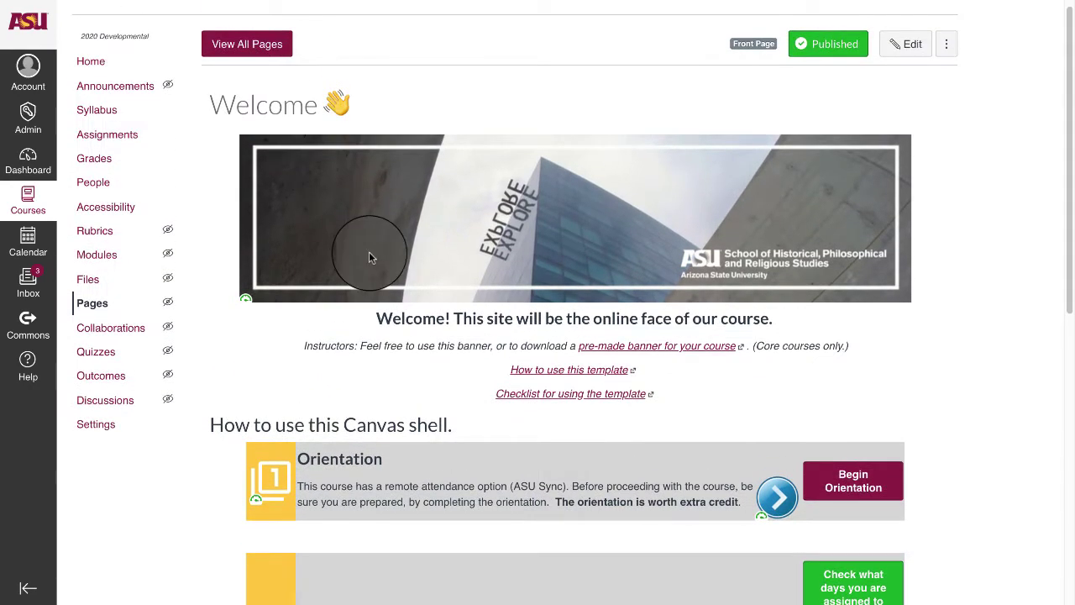
pyautogui.click(123, 181)
pyautogui.click(920, 110)
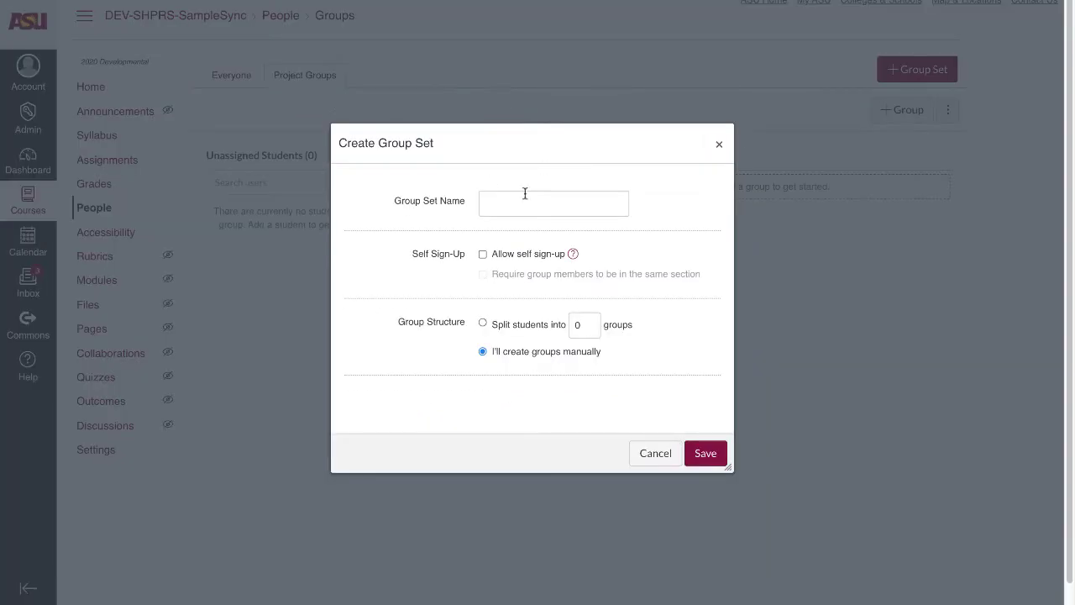
pyautogui.click(525, 193)
pyautogui.write('REL 101 - Attendance:')
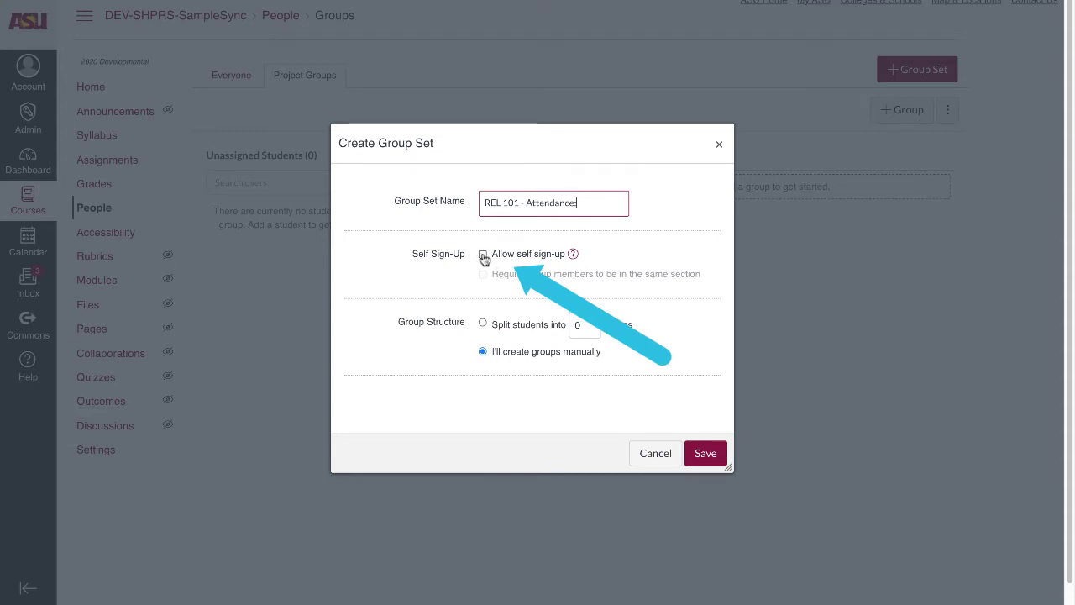
# Set the group structure to split students into 5 groups and save the group set.
pyautogui.click(481, 324)
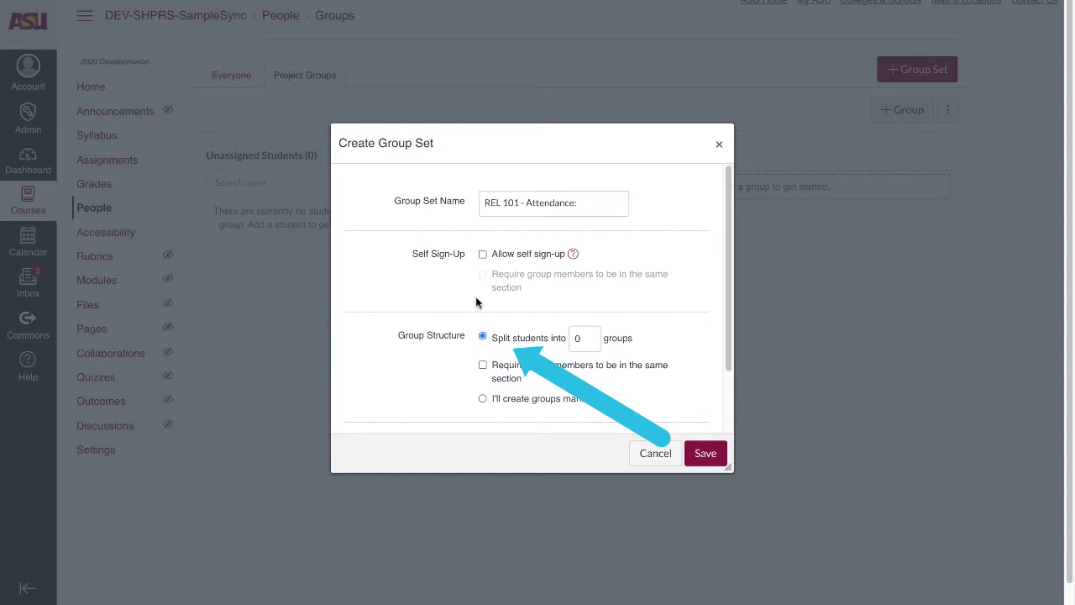
pyautogui.scroll(-1, 477, 303)
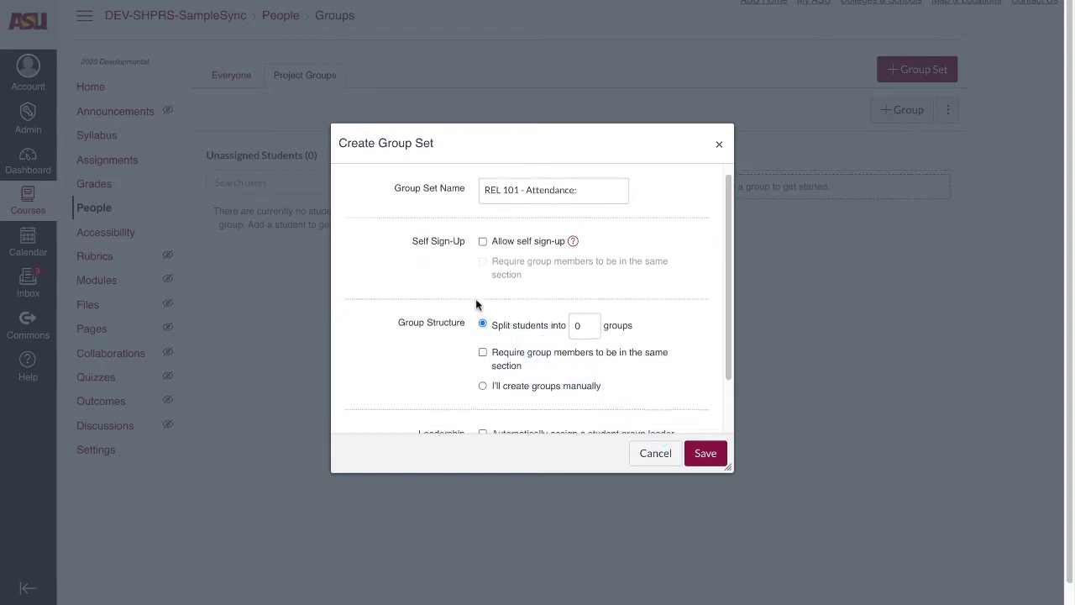
pyautogui.scroll(1, 479, 290)
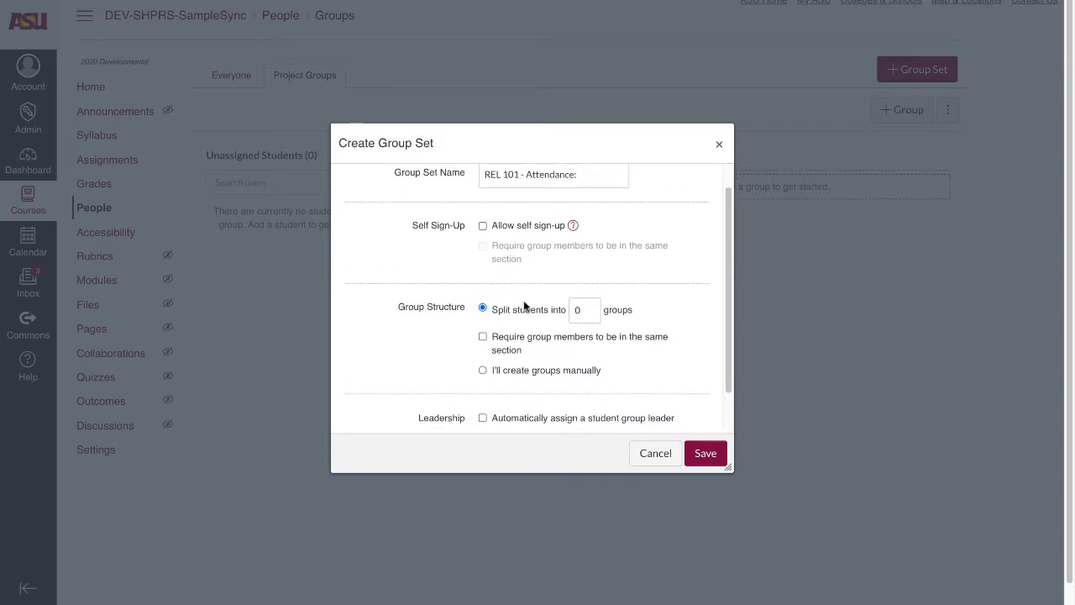
pyautogui.click(589, 310)
pyautogui.write('3')
pyautogui.scroll(-1, 619, 326)
pyautogui.click(700, 450)
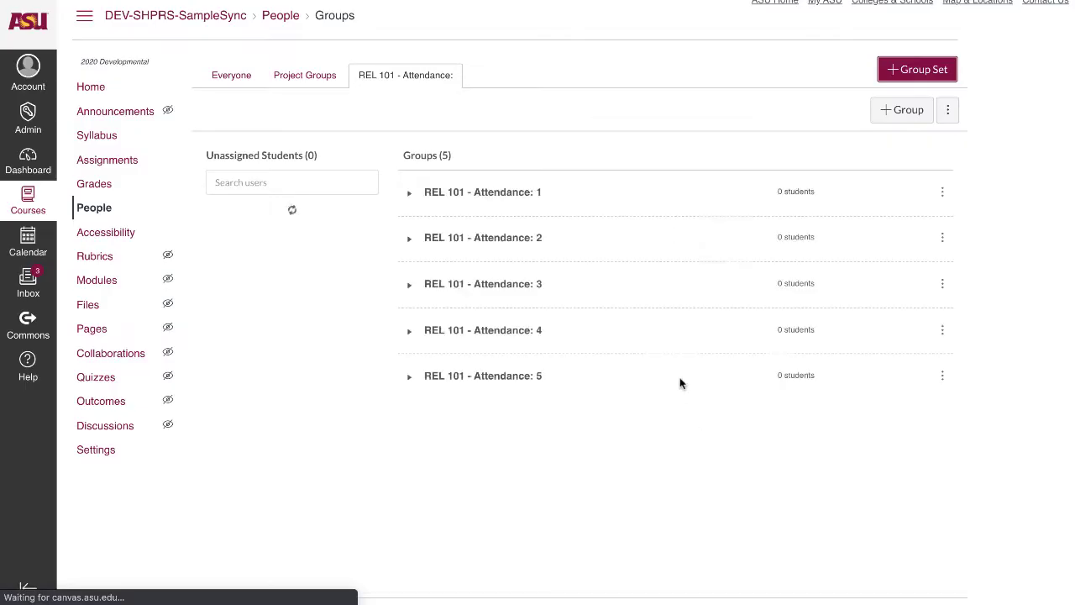
# Rename the first attendance group to "REL 101 - Attendance: MONDAYS".
pyautogui.click(943, 196)
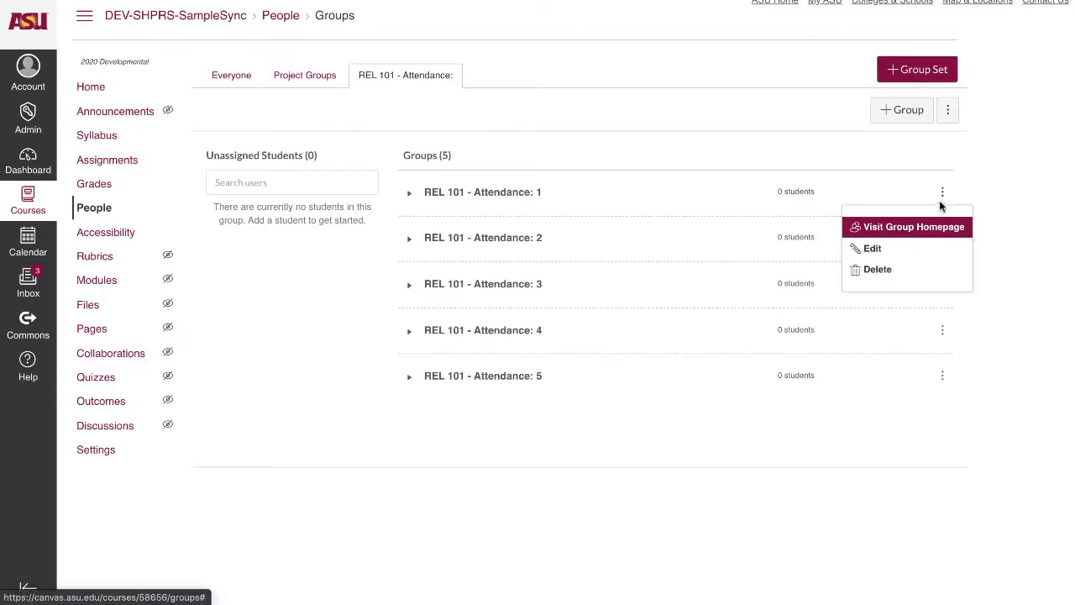
pyautogui.click(921, 245)
pyautogui.click(580, 277)
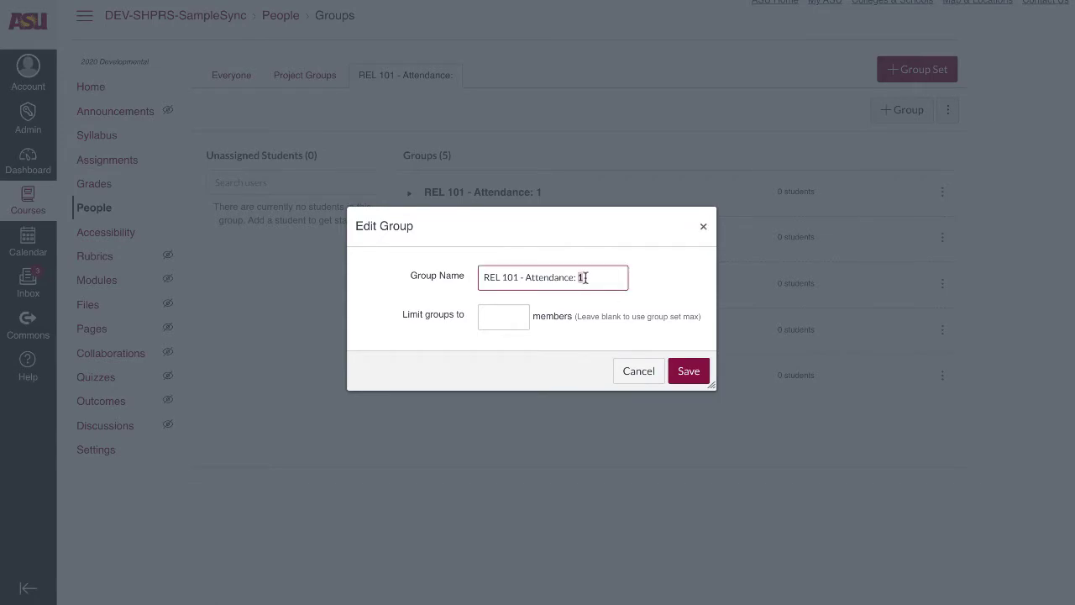
pyautogui.press('BackSpace')
pyautogui.write('MONDAYS')
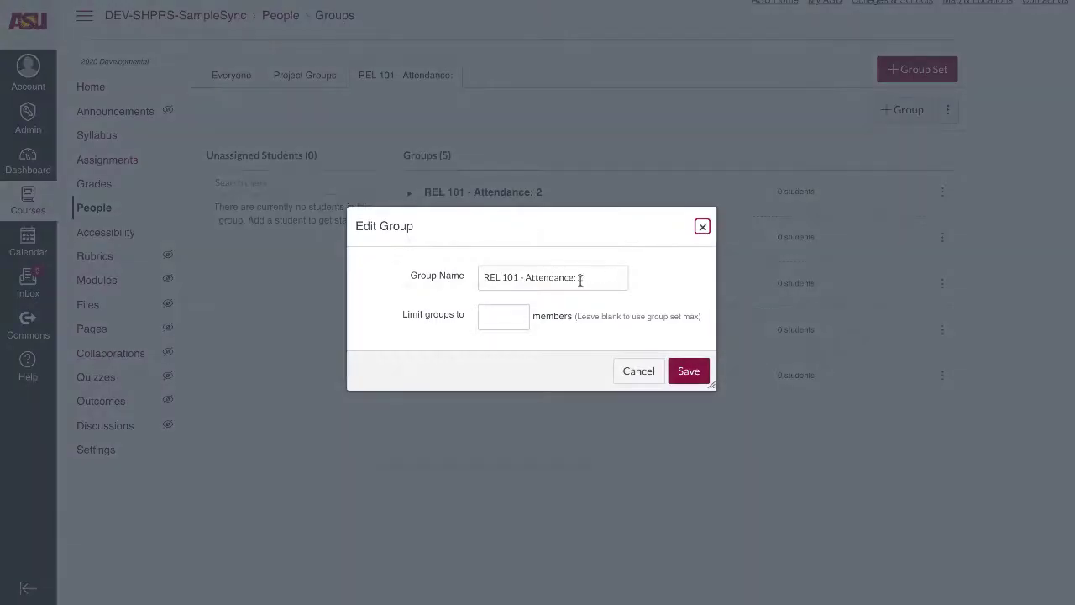
# Rename attendance group 2 to "REL 101 - Attendance: WEDNESDAYS" and group 3 to "REL 101 - Attendance: FRIDAYS".
pyautogui.click(579, 277)
pyautogui.press('BackSpace')
pyautogui.write('WE')
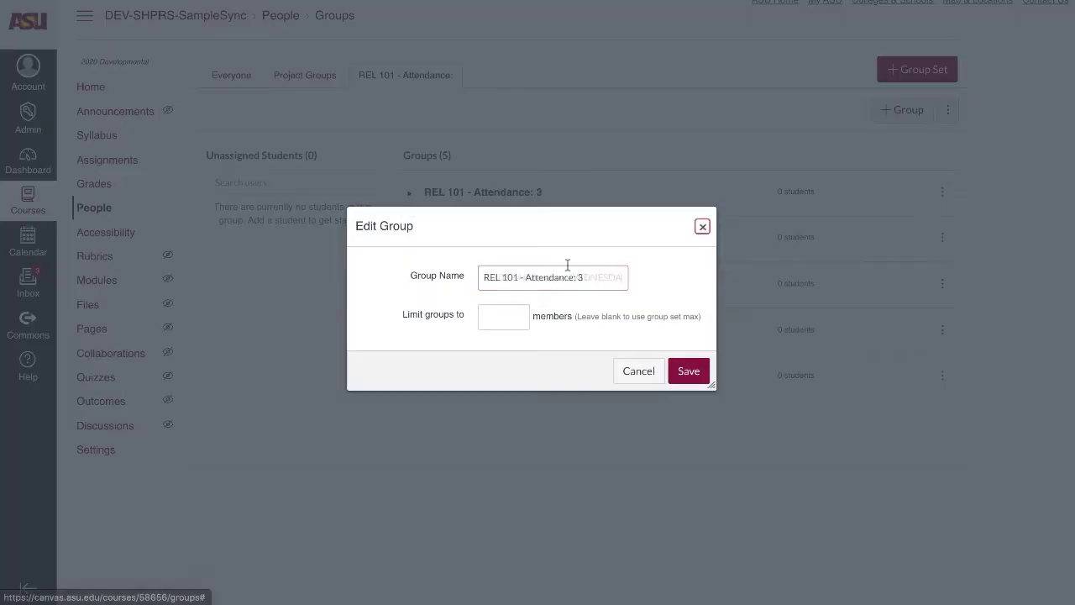
pyautogui.click(592, 277)
pyautogui.press('BackSpace')
pyautogui.write('FRIDAYS')
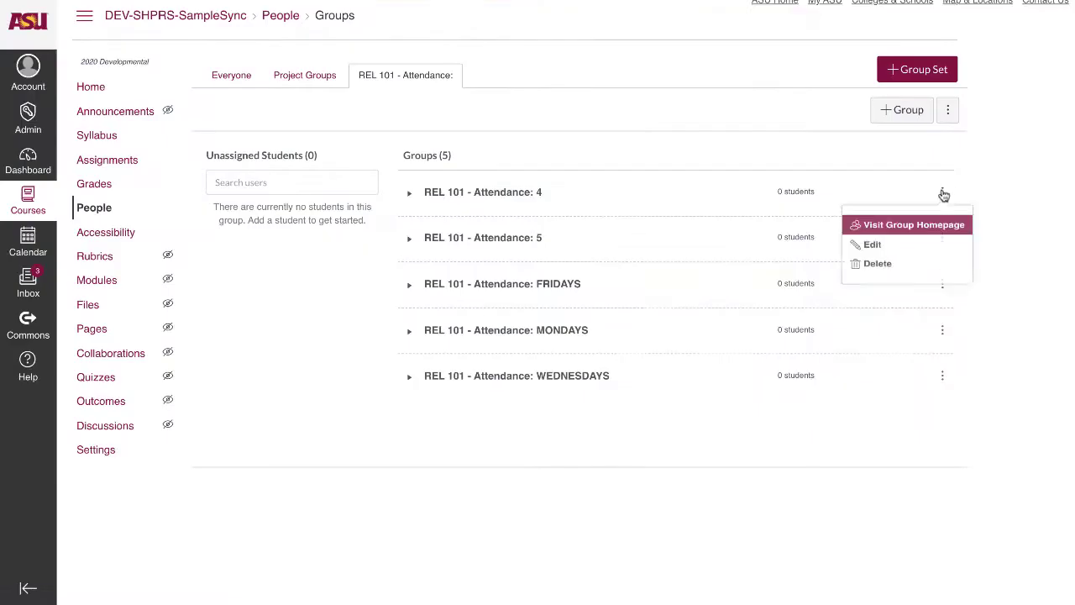
# Rename attendance group 4 to "REL 101 - Attendance: FULLY IN-PERSON" and group 5 to "REL 101 - Attendance: FULLY REMOTE", saving the changes.
pyautogui.click(873, 242)
pyautogui.click(579, 277)
pyautogui.press('BackSpace')
pyautogui.write('FULLY IN PERSON')
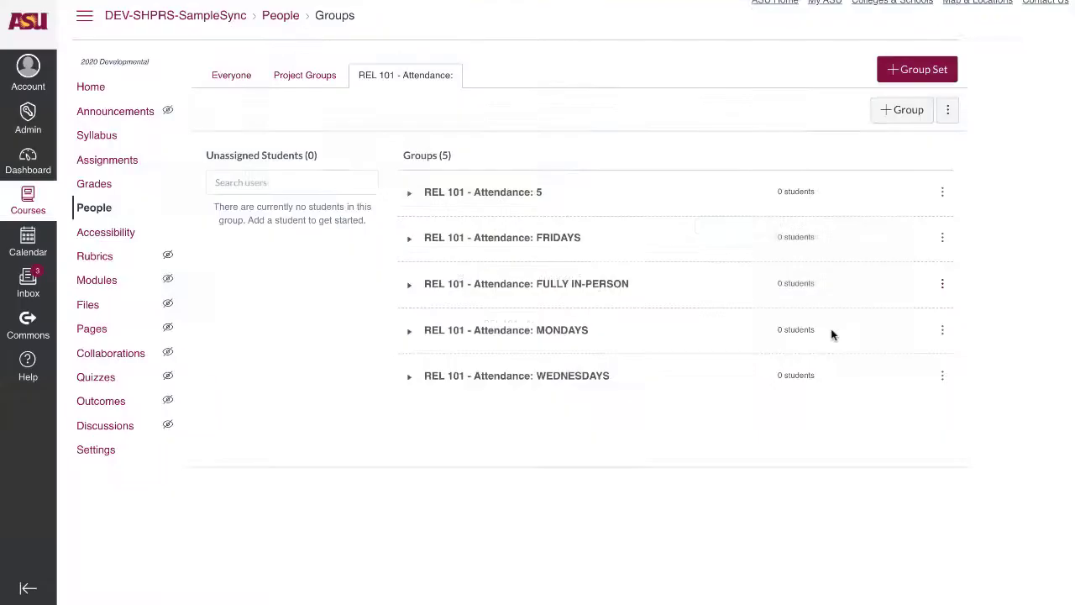
pyautogui.click(578, 277)
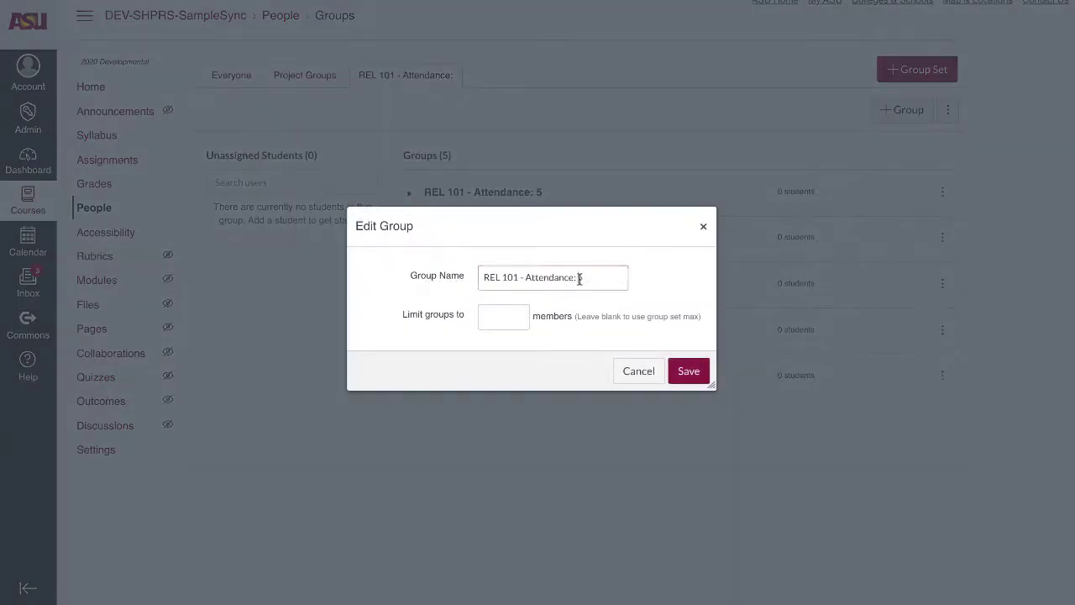
pyautogui.press('BackSpace')
pyautogui.write('FULLY REMOTE')
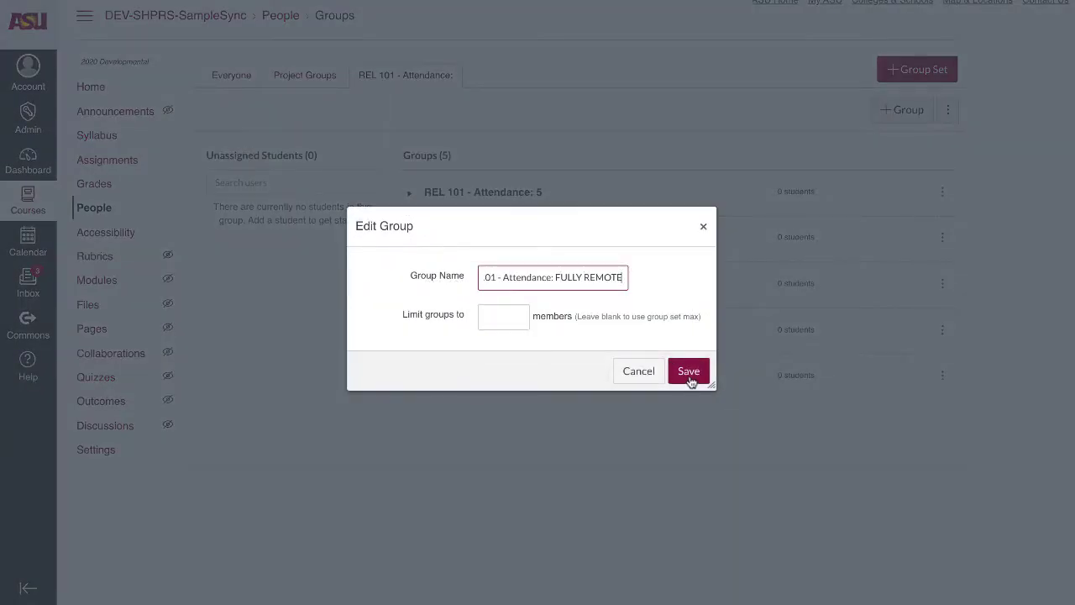
pyautogui.click(689, 372)
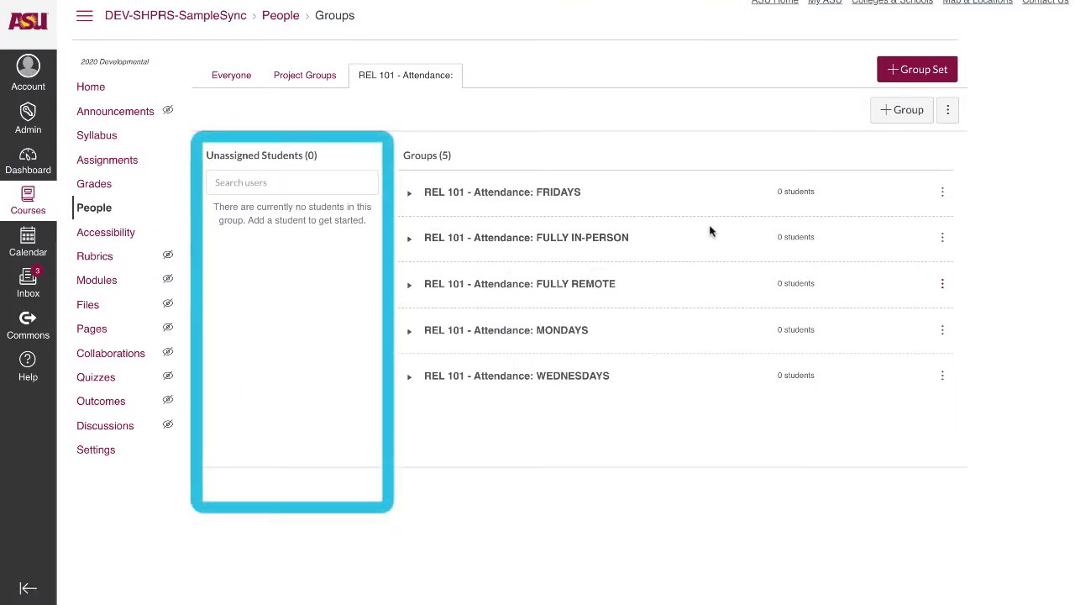
# Check which options are available for the whole REL 101 - Attendance: group set.
pyautogui.click(947, 110)
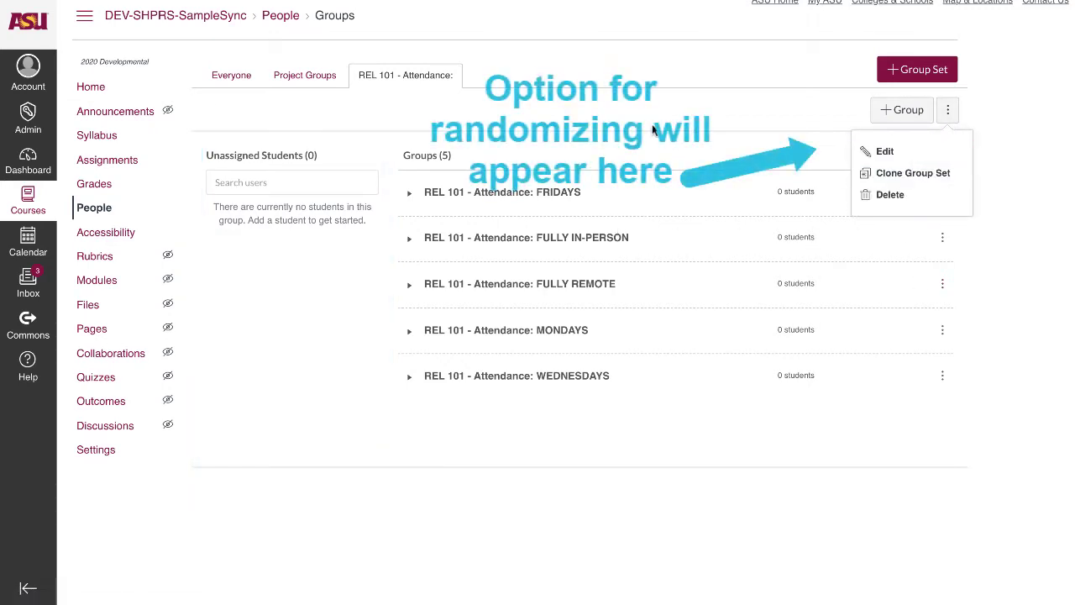
pyautogui.click(619, 128)
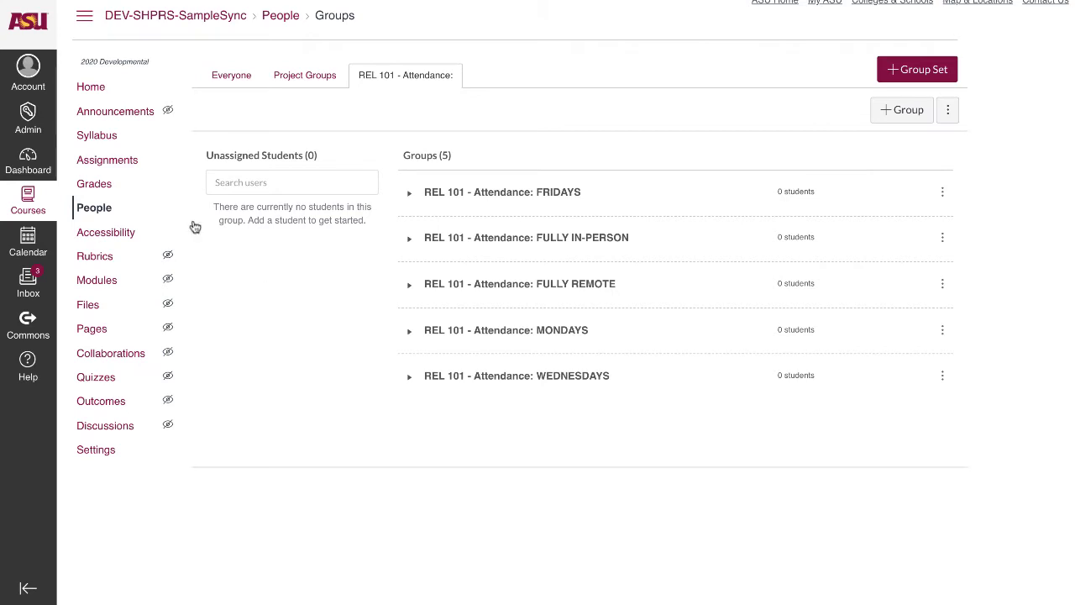
# Go to the course home page and open the linked discussion for checking assigned class attendance days.
pyautogui.click(98, 94)
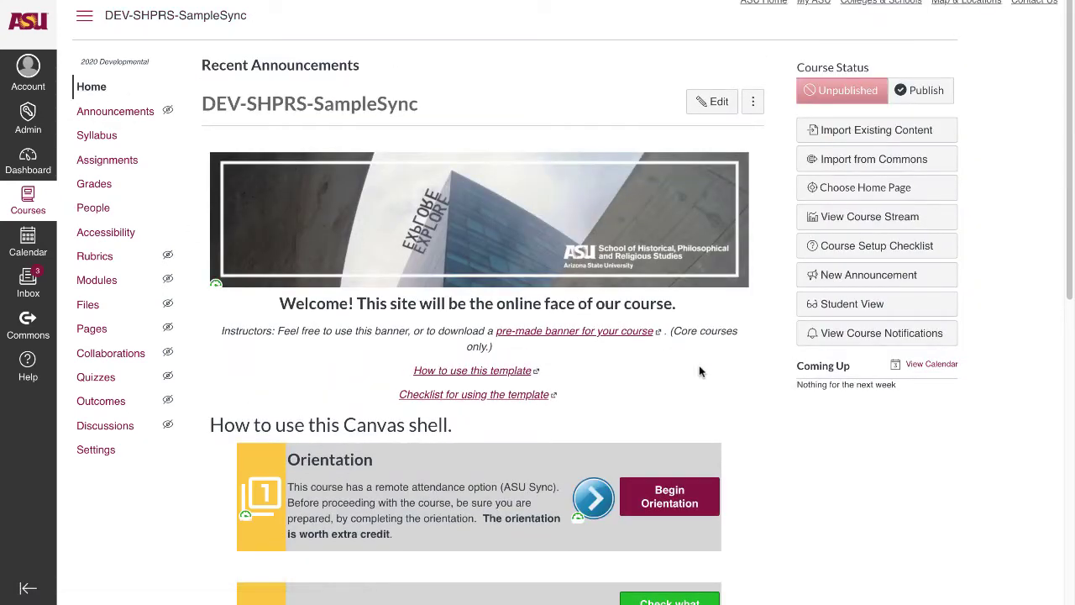
pyautogui.scroll(-5, 731, 391)
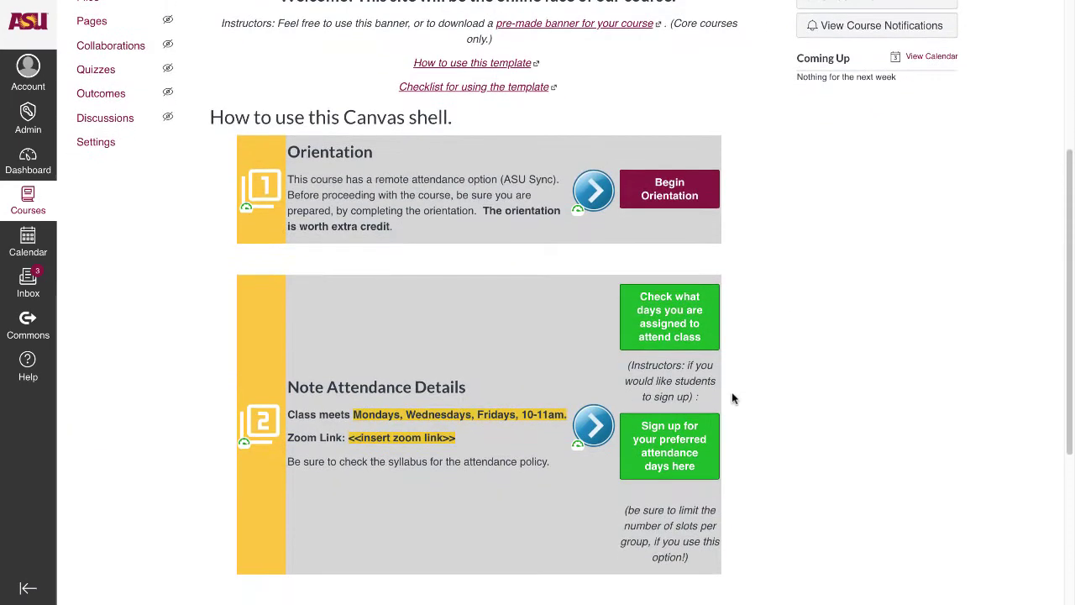
pyautogui.click(681, 340)
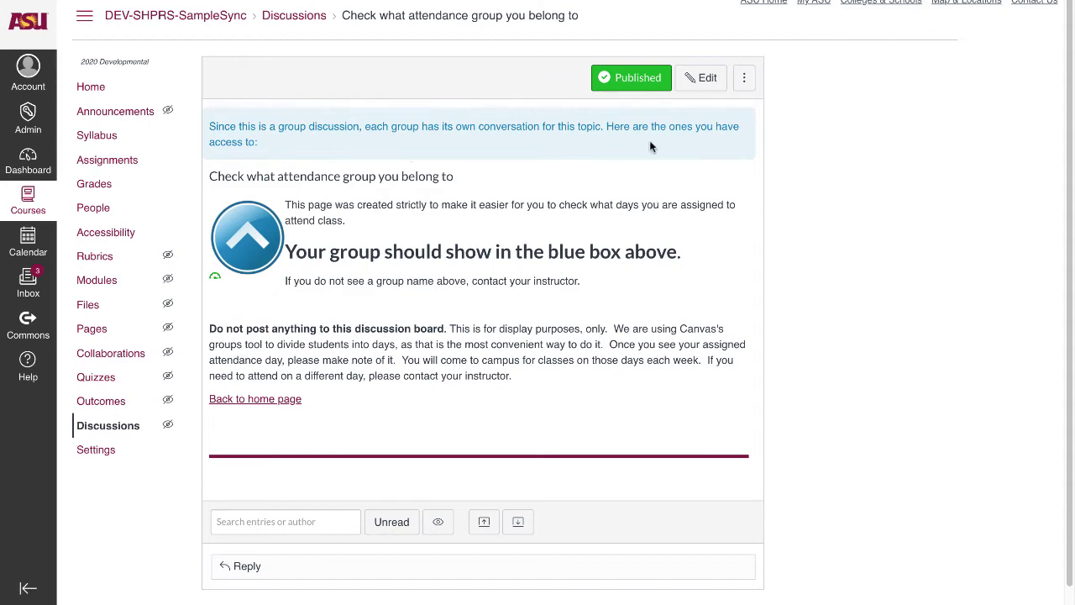
# Edit the attendance group discussion to use the REL 101 - Attendance: group set and save it.
pyautogui.click(704, 77)
pyautogui.scroll(-4, 775, 351)
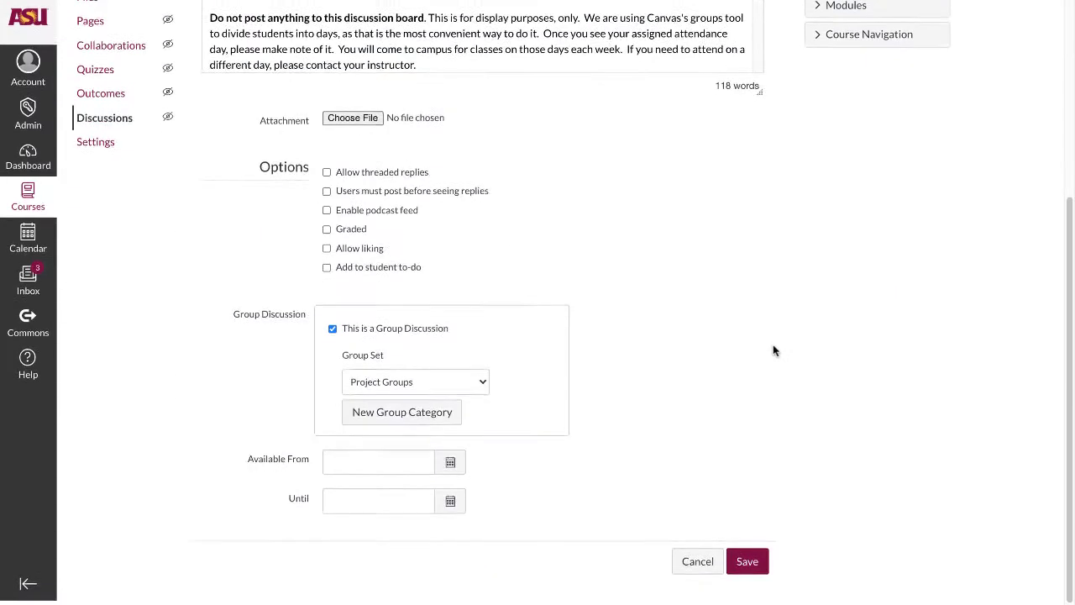
pyautogui.click(466, 383)
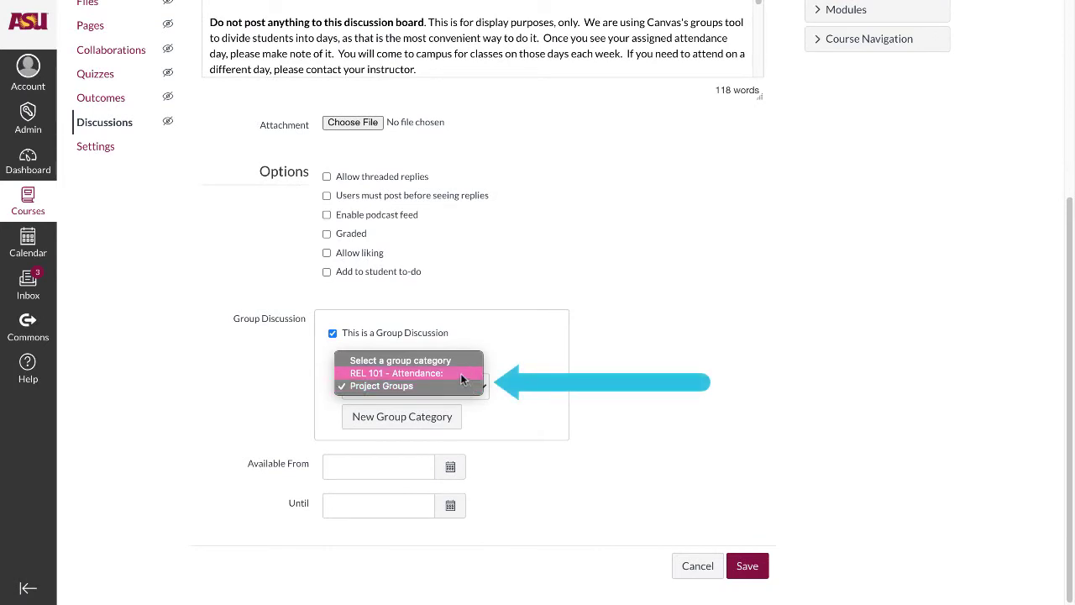
pyautogui.click(460, 374)
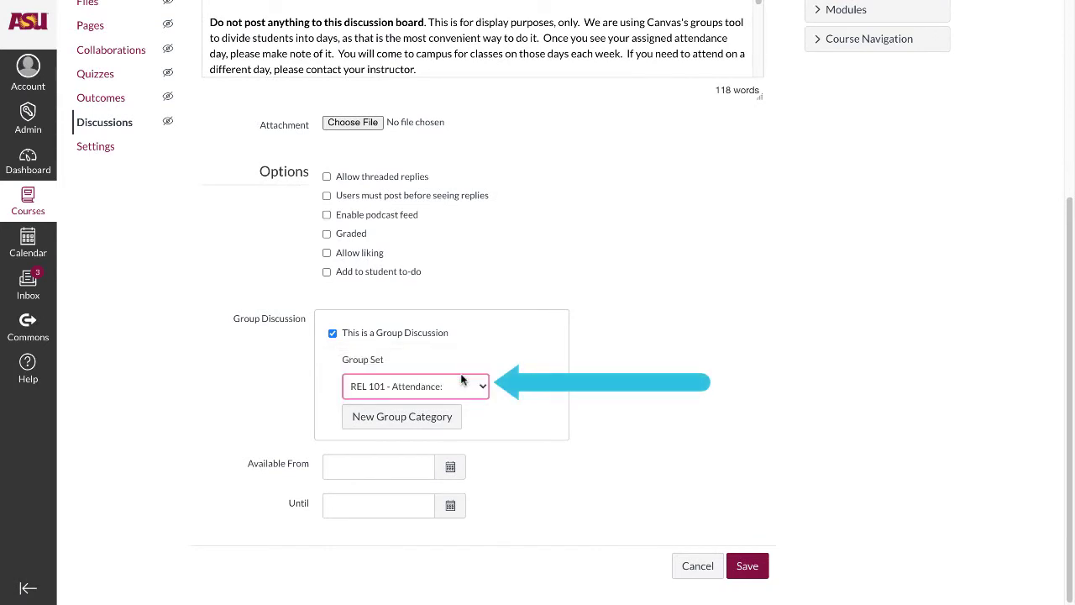
pyautogui.click(751, 571)
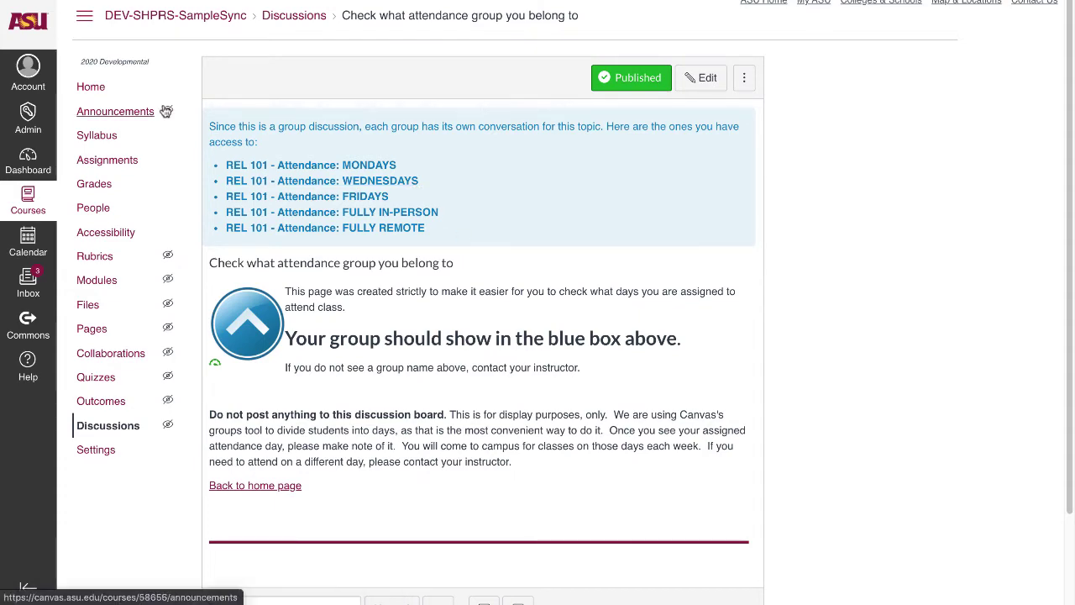
# Return to the home page and review the attendance check and sign-up links under Note Attendance Details.
pyautogui.click(90, 86)
pyautogui.scroll(-3, 715, 401)
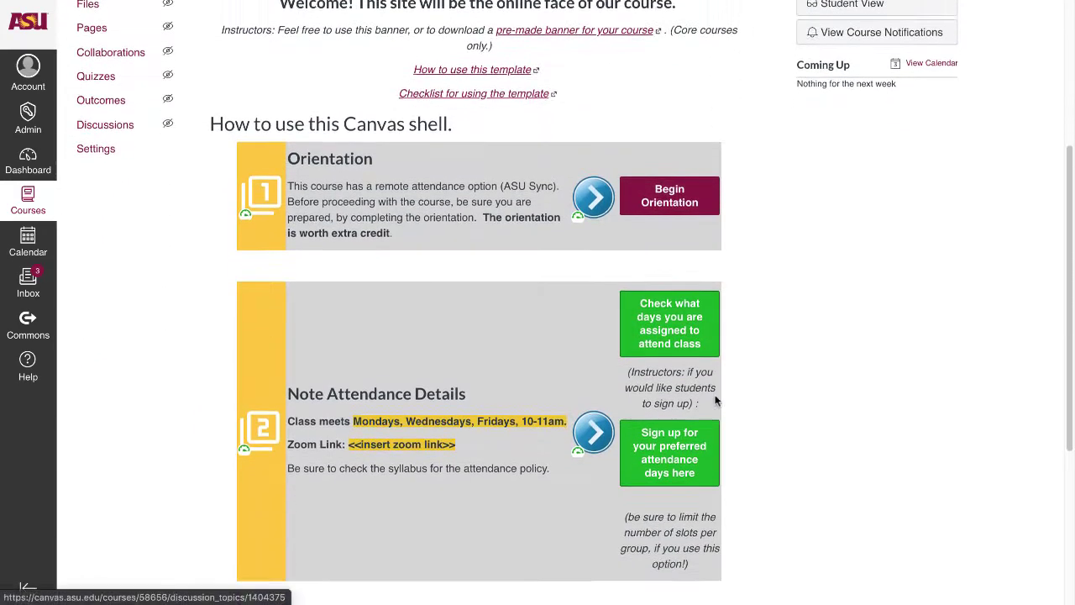
pyautogui.scroll(-2, 715, 401)
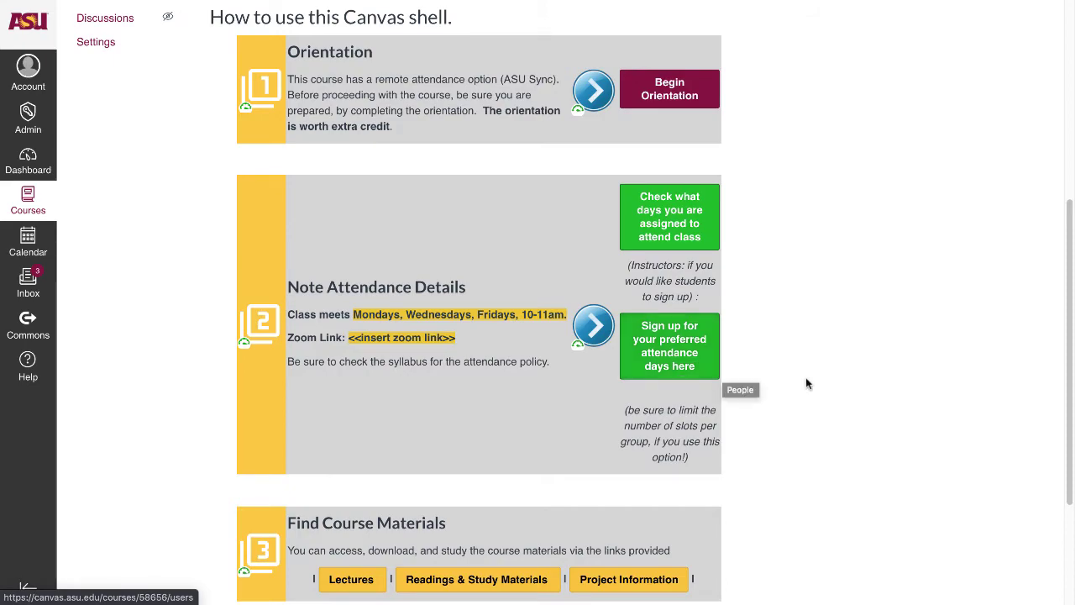
pyautogui.scroll(5, 806, 379)
# Preview the course in Student View, follow the attendance sign-up link to the groups list, and leave Student View.
pyautogui.click(835, 313)
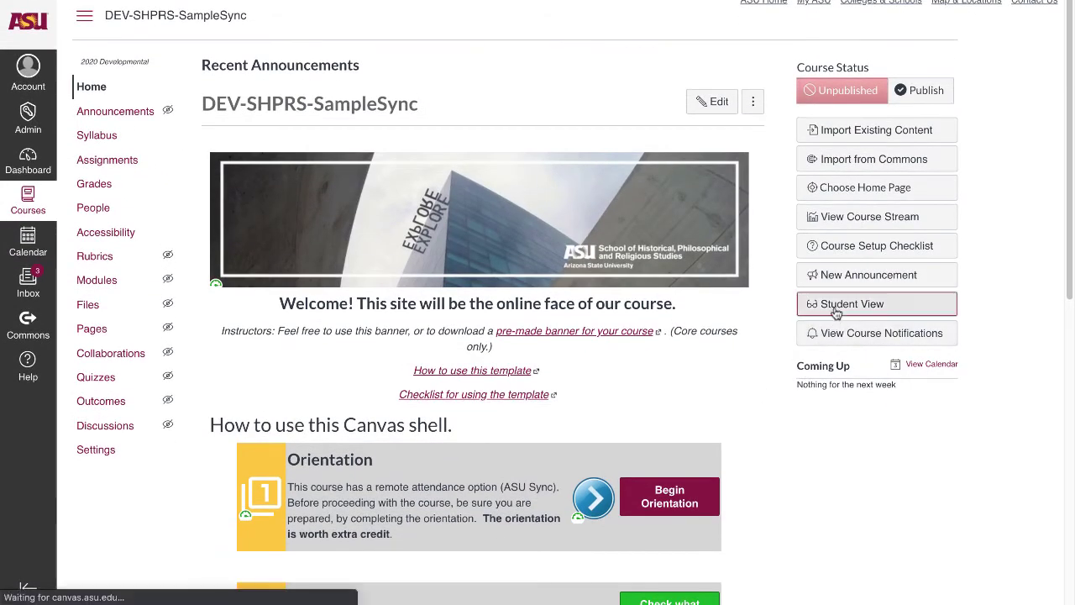
pyautogui.scroll(-6, 796, 341)
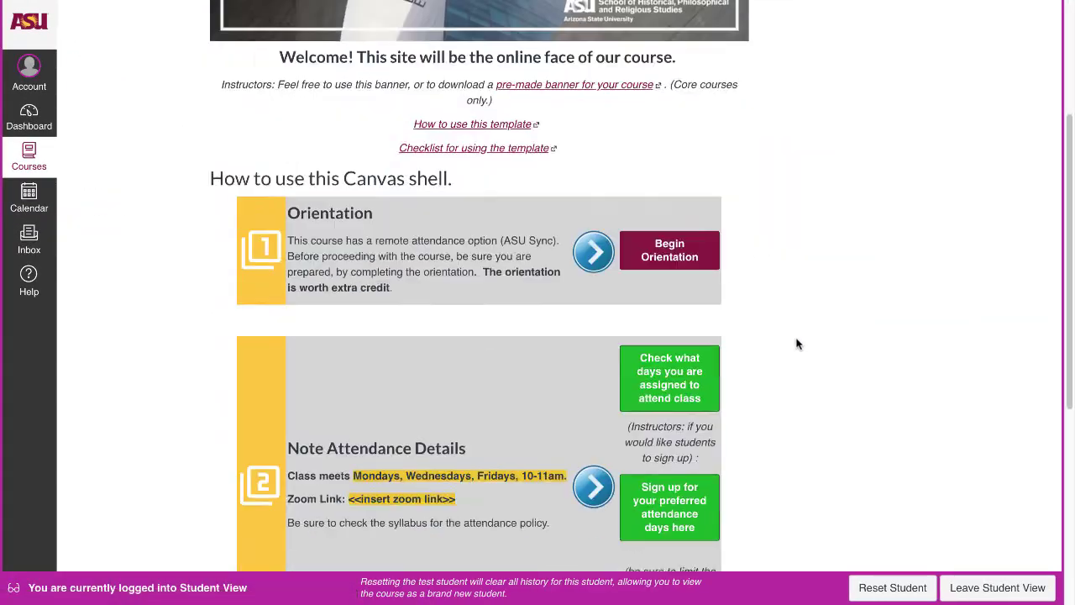
pyautogui.click(667, 289)
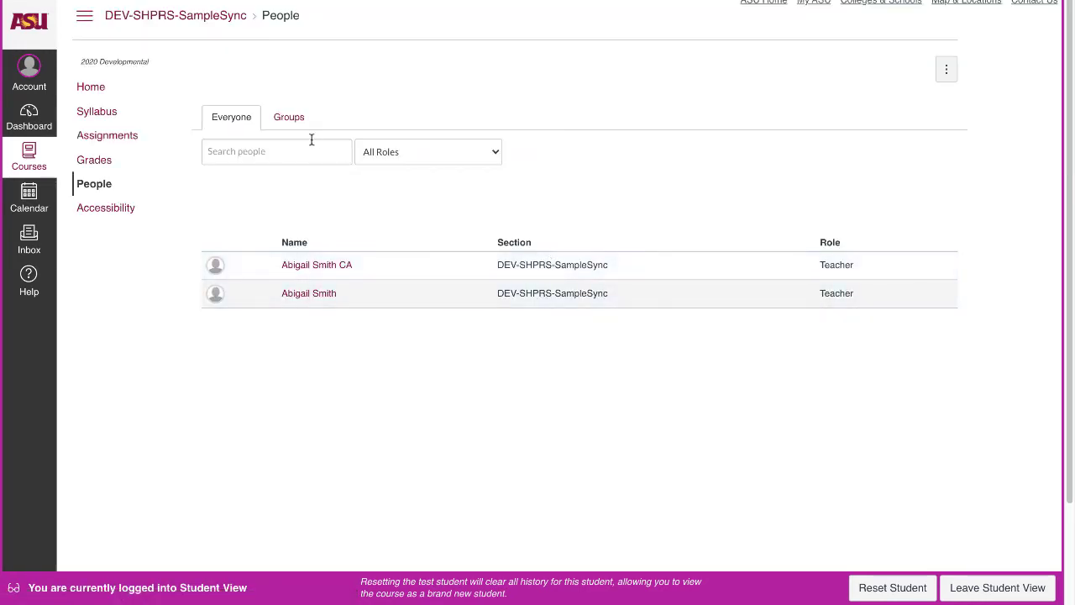
pyautogui.click(293, 125)
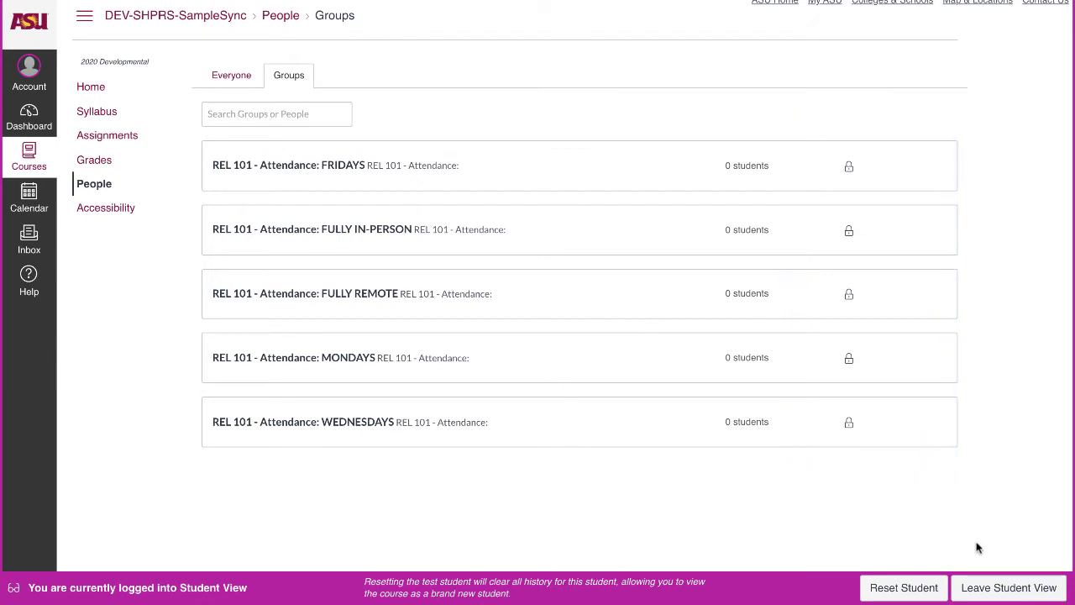
pyautogui.click(969, 587)
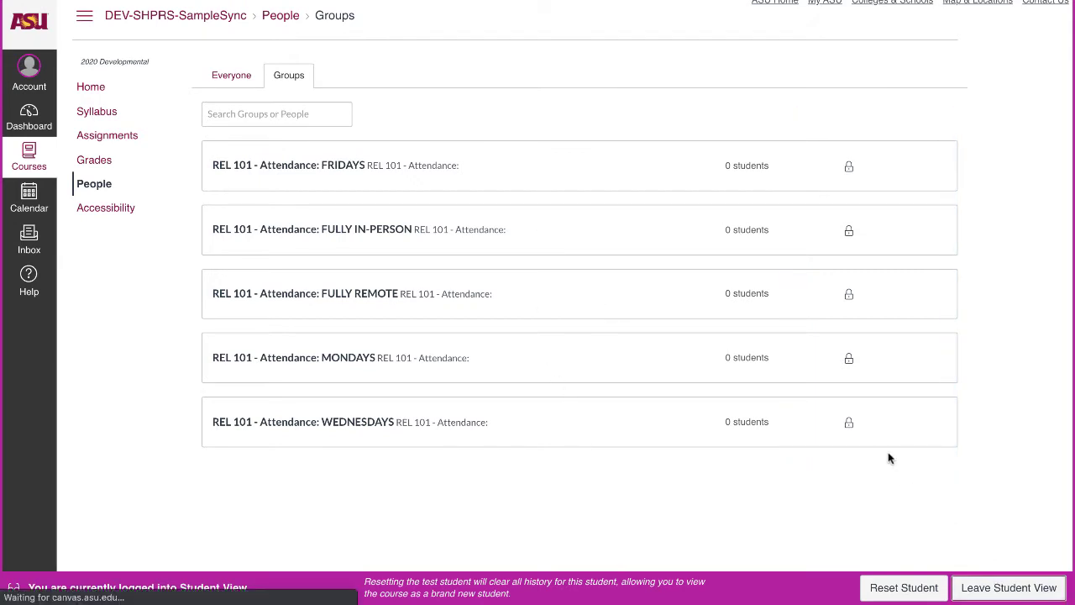
# Remove the sign-up link and its instructor notes from the Welcome page's Note Attendance Details box, keep the assigned-days link, and save the page.
pyautogui.click(97, 91)
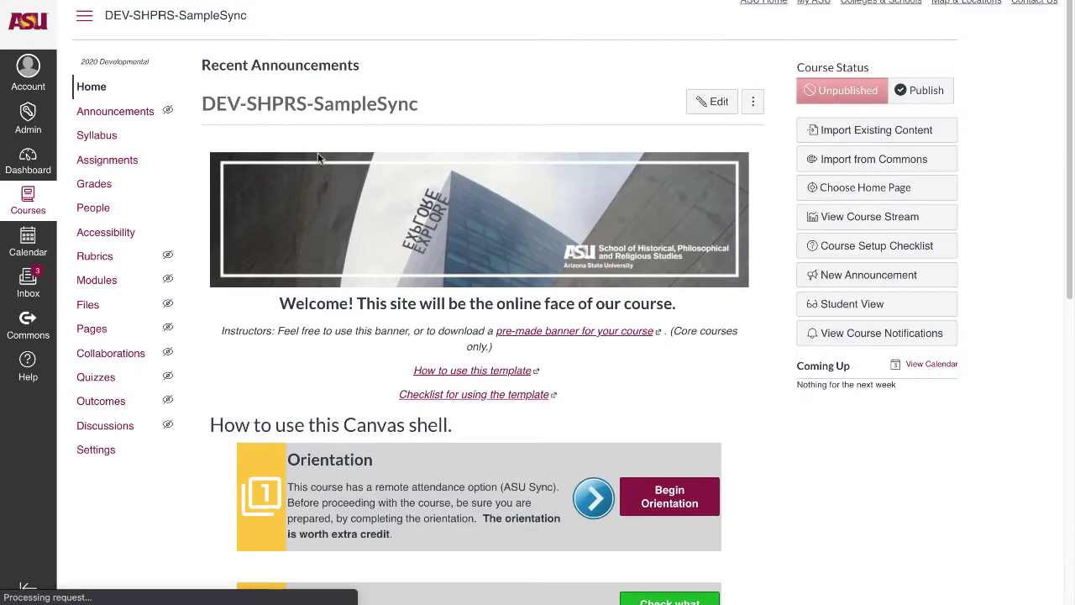
pyautogui.click(713, 108)
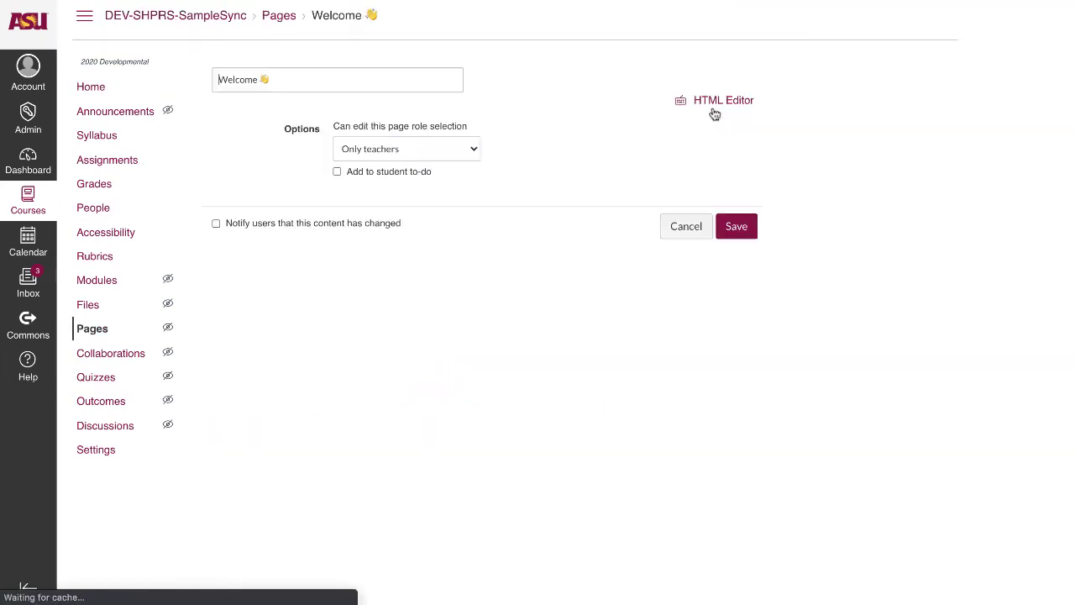
pyautogui.scroll(-5, 650, 291)
pyautogui.scroll(-3, 650, 290)
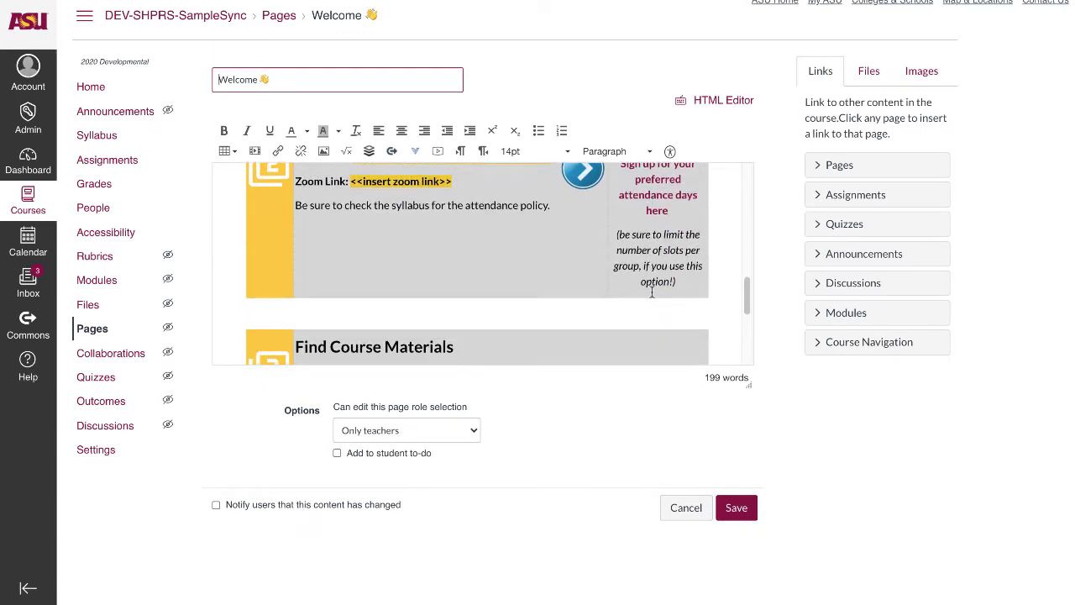
pyautogui.scroll(4, 647, 277)
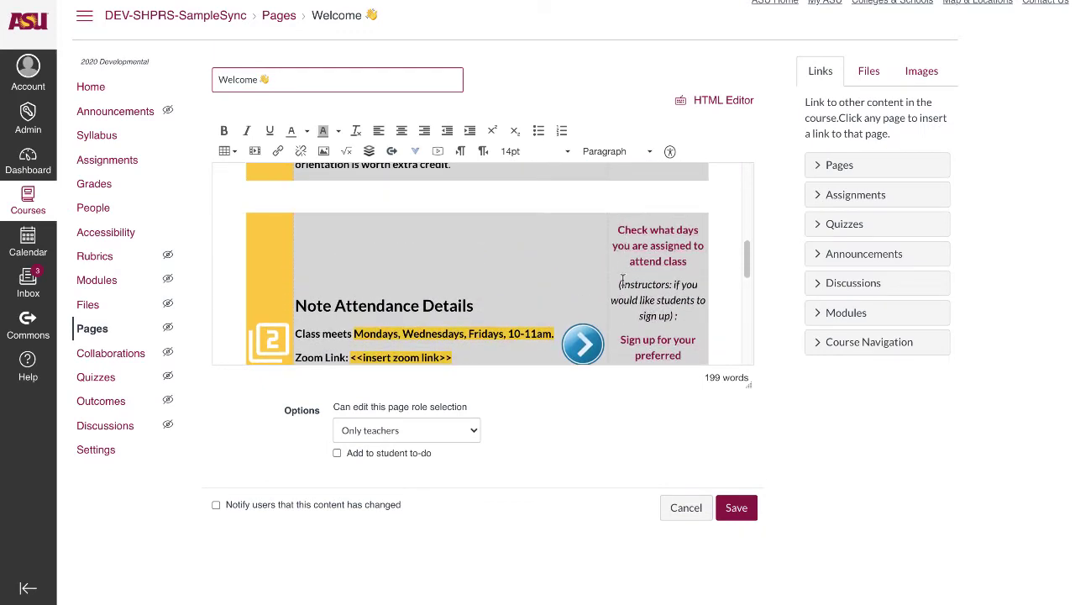
pyautogui.scroll(-2, 622, 277)
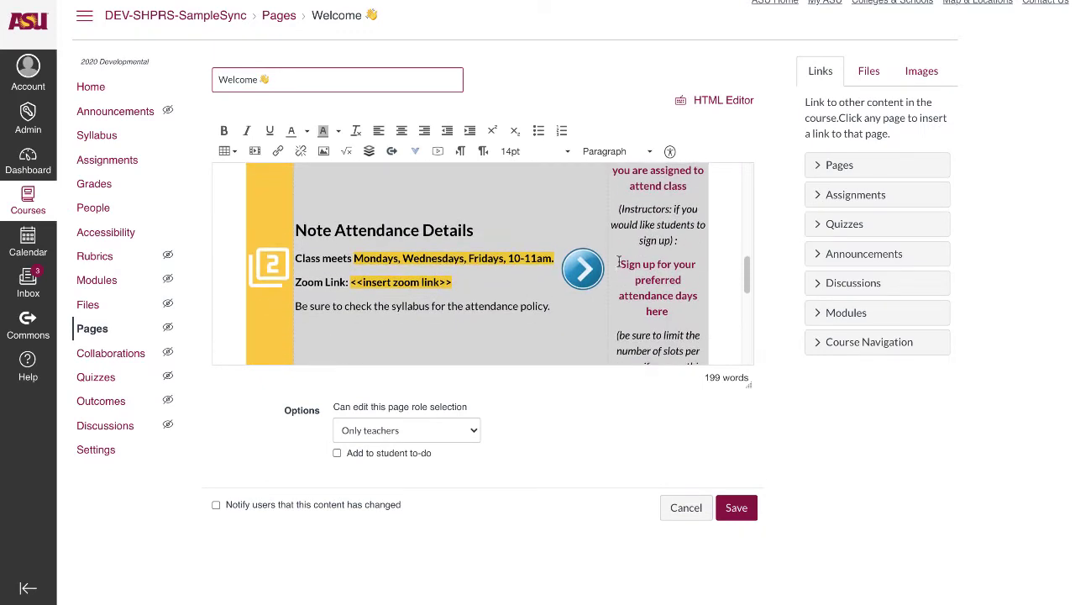
pyautogui.moveTo(615, 207); pyautogui.dragTo(678, 240)
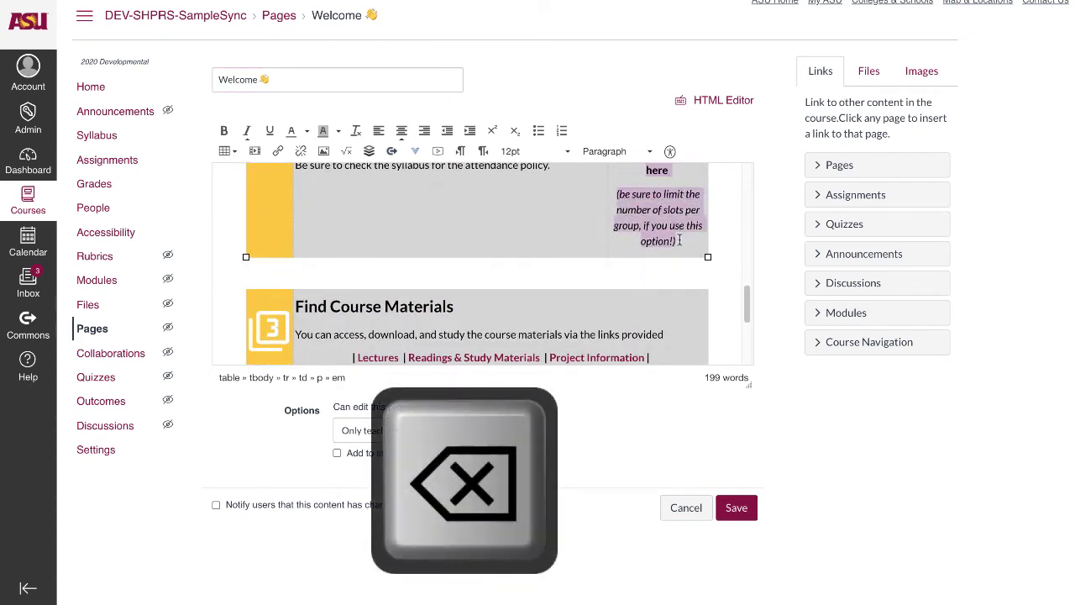
pyautogui.press('BackSpace')
pyautogui.scroll(5, 669, 235)
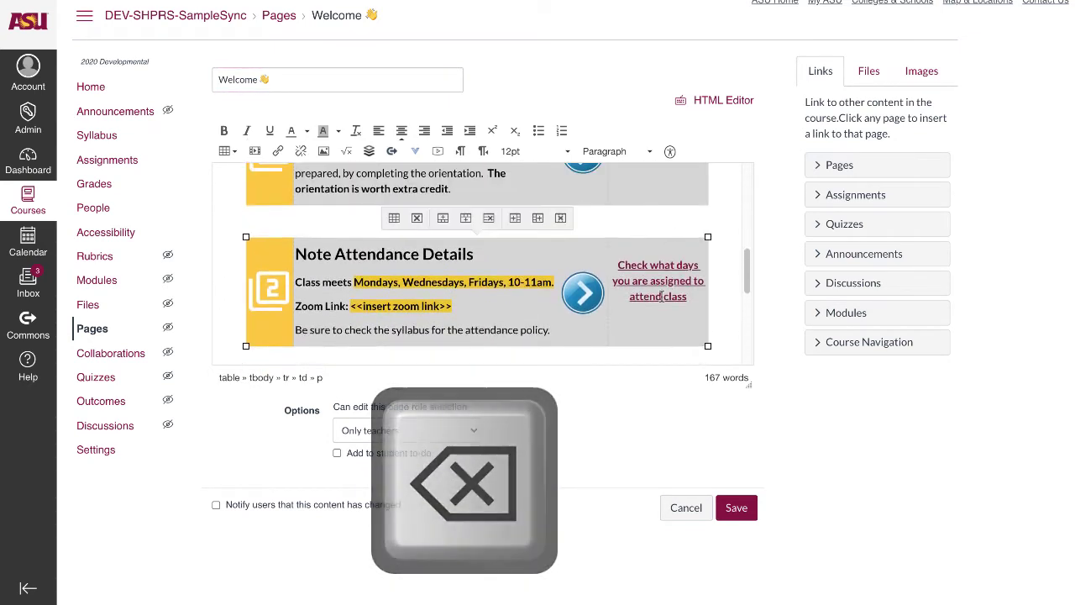
pyautogui.press('BackSpace')
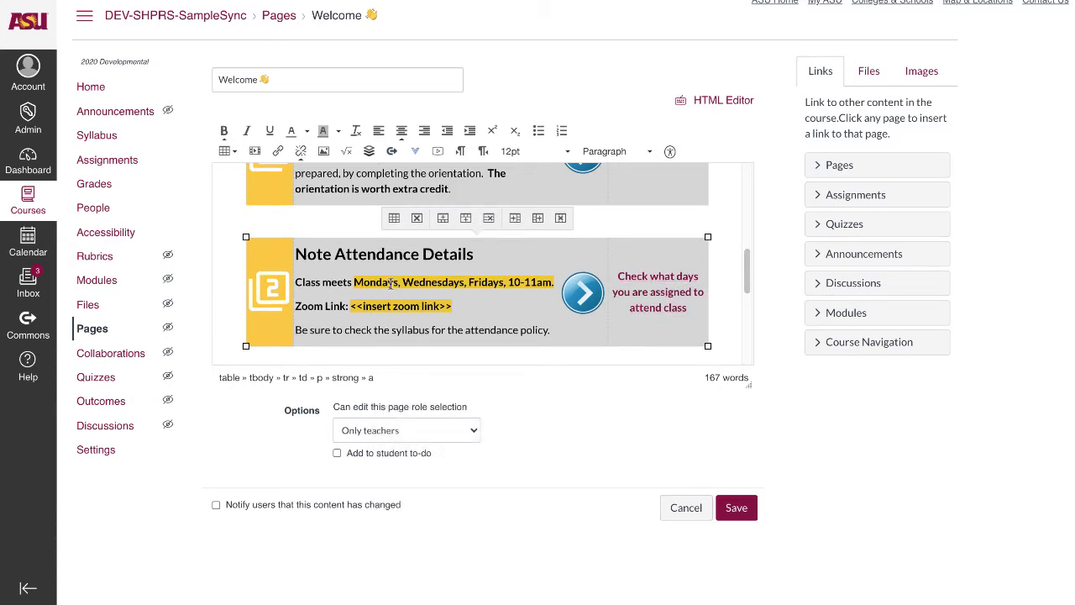
pyautogui.scroll(-1, 422, 280)
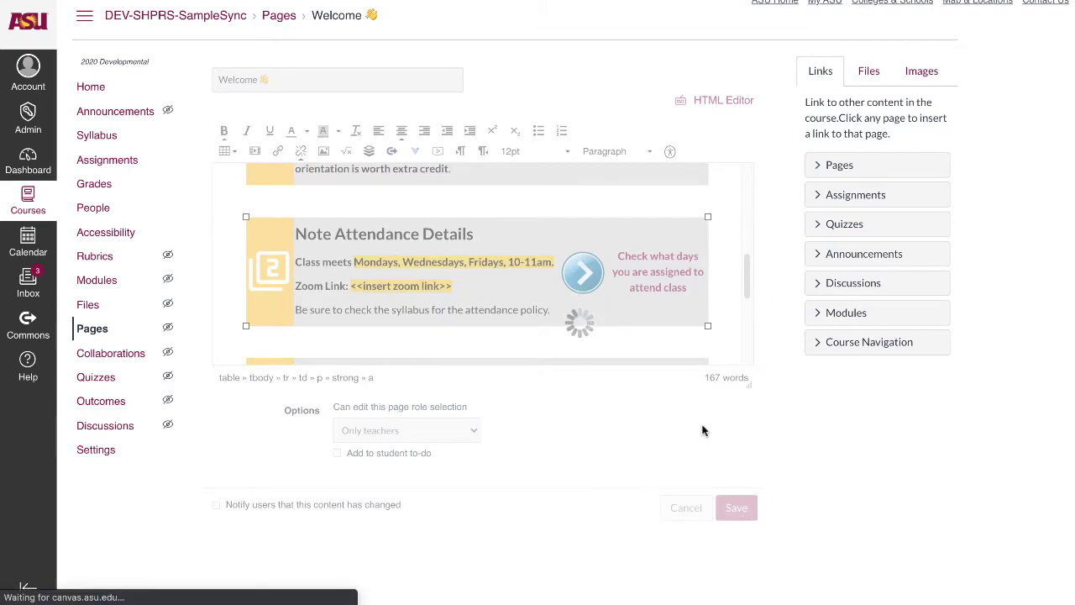
# Open the Lectures page from Find Course Materials and review its topic headings and lecture lists.
pyautogui.scroll(-3, 703, 470)
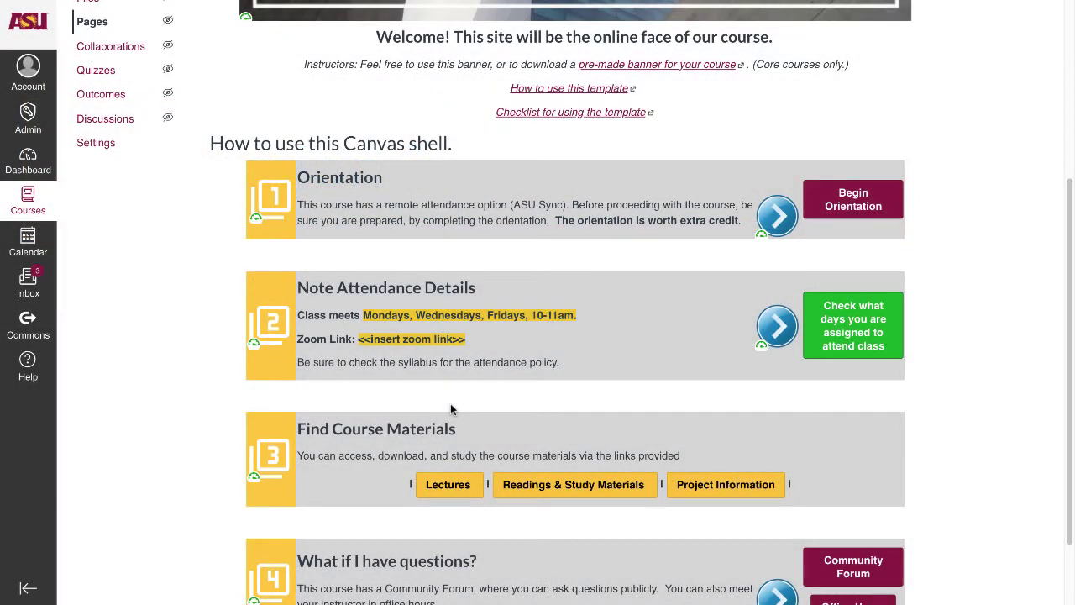
pyautogui.scroll(-1, 450, 409)
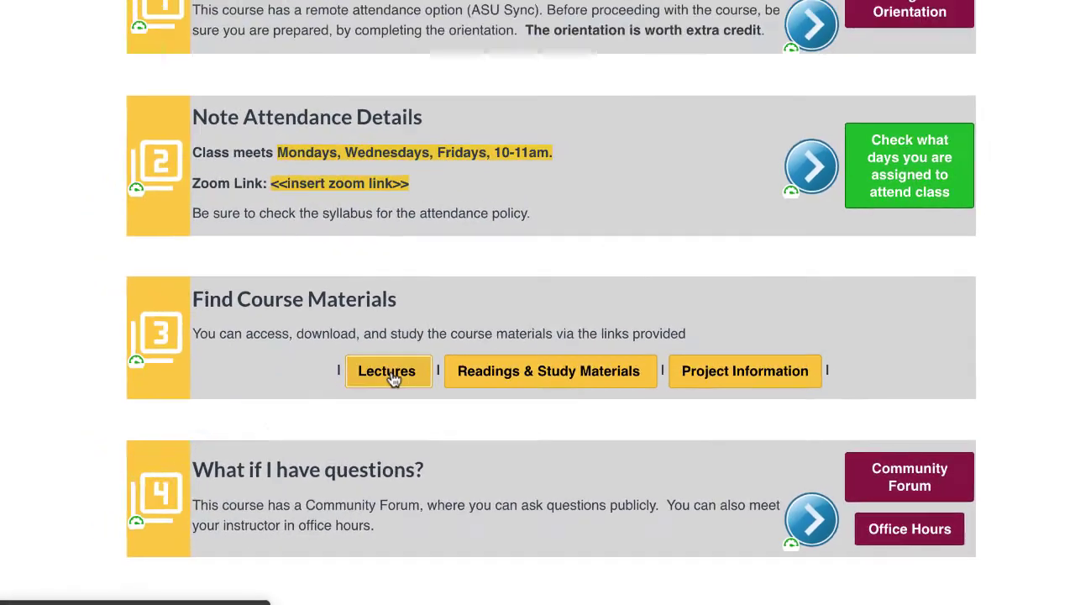
pyautogui.click(388, 373)
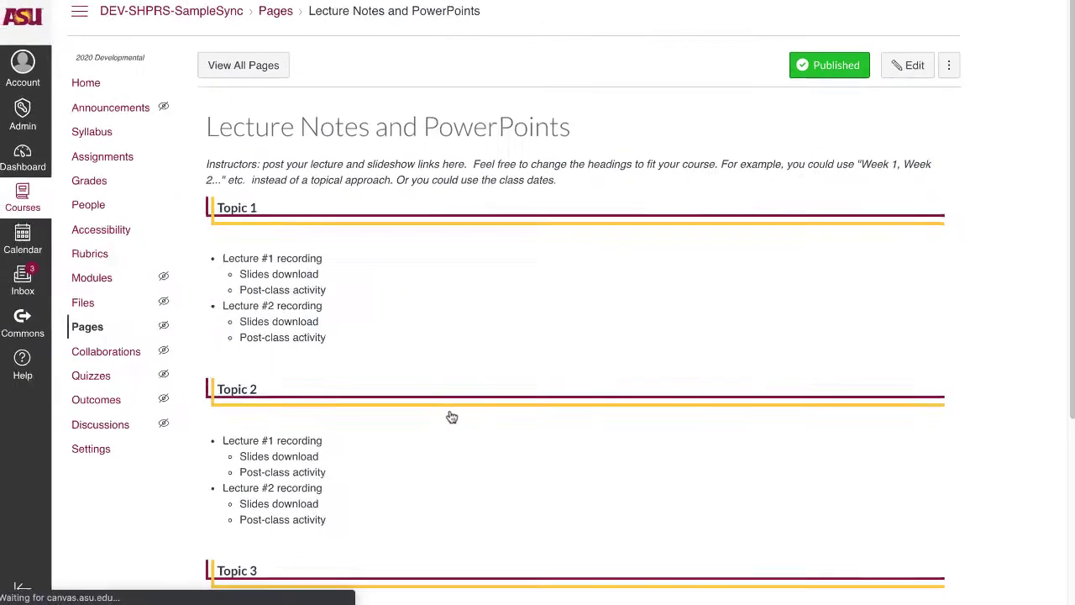
pyautogui.scroll(-3, 300, 289)
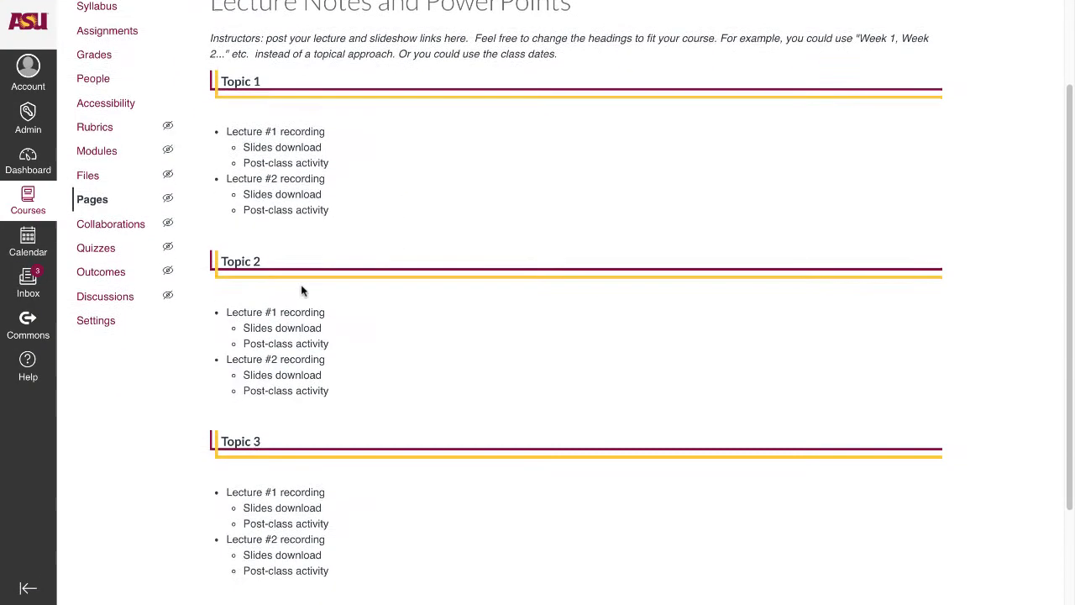
pyautogui.scroll(3, 336, 298)
pyautogui.scroll(-2, 258, 271)
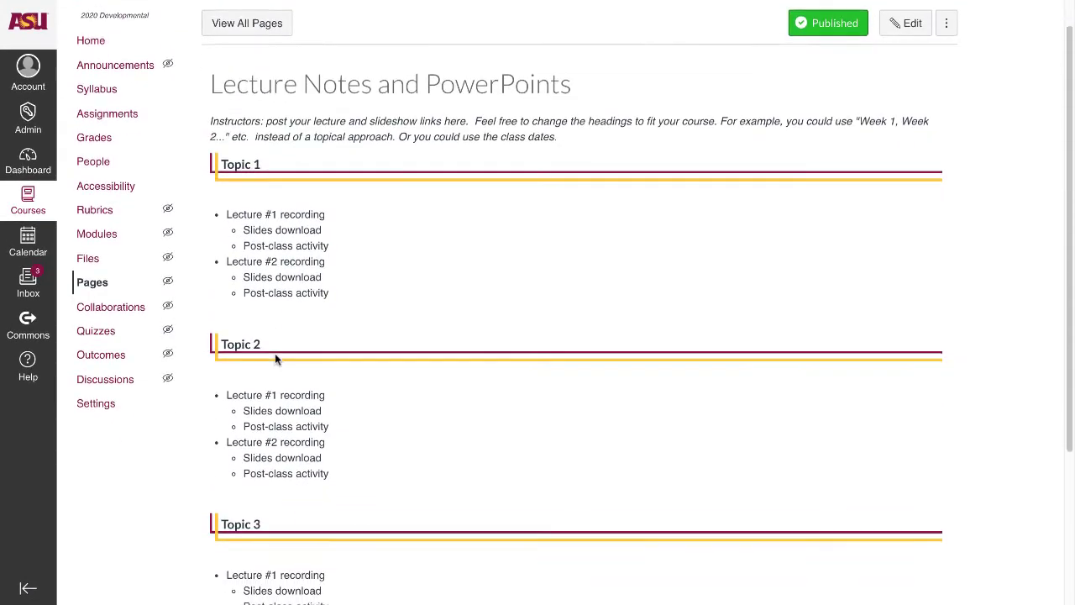
pyautogui.scroll(2, 276, 355)
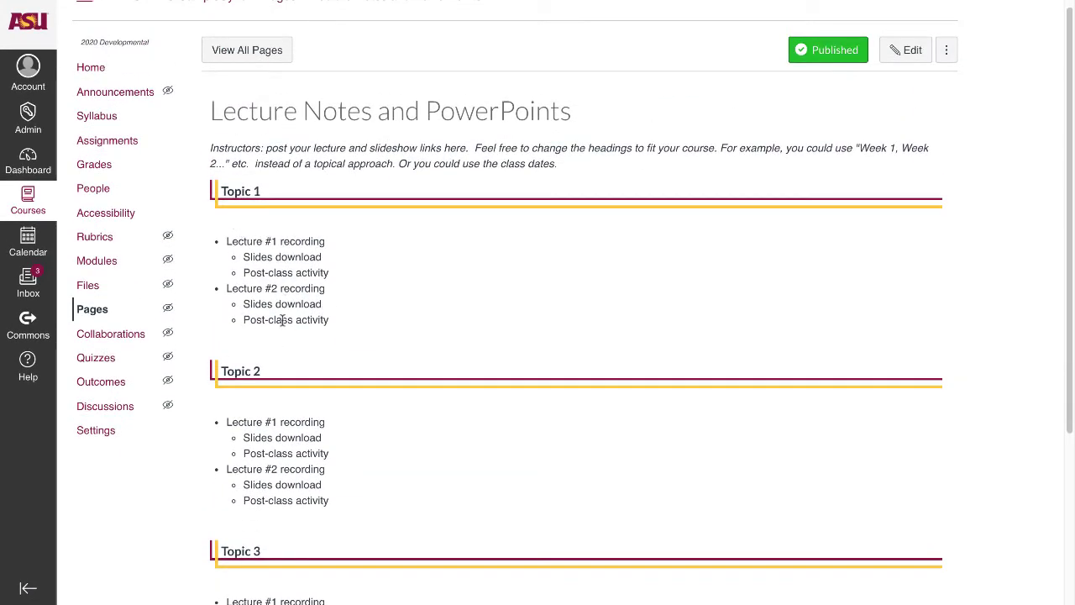
pyautogui.scroll(-3, 344, 344)
pyautogui.scroll(3, 346, 347)
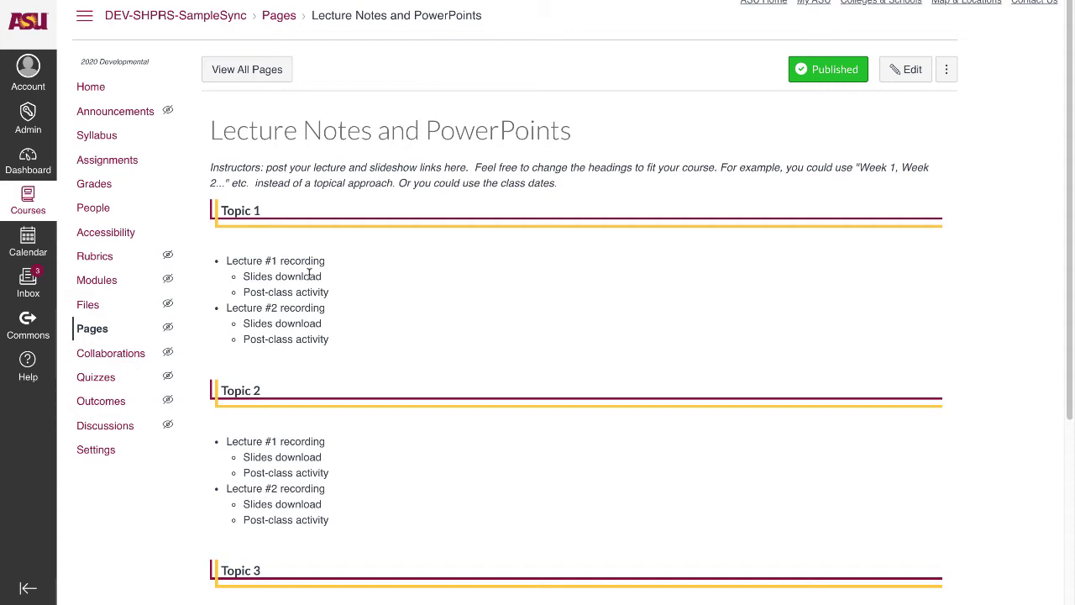
# Open the Lecture Notes and PowerPoints page for editing and rename the Topic 1 heading as Introduction.
pyautogui.click(906, 69)
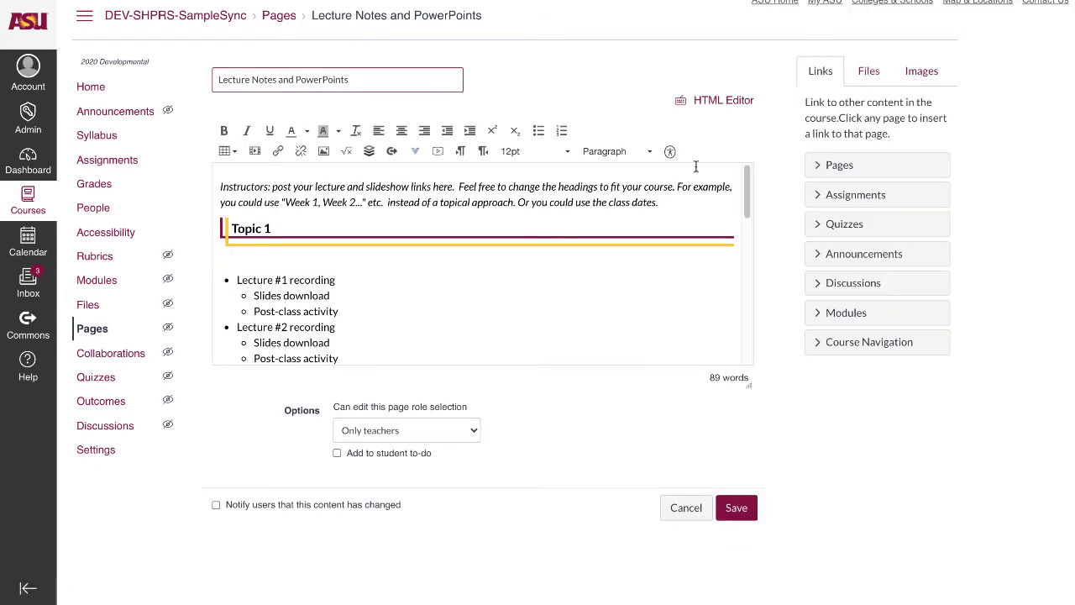
pyautogui.moveTo(232, 229); pyautogui.dragTo(269, 225)
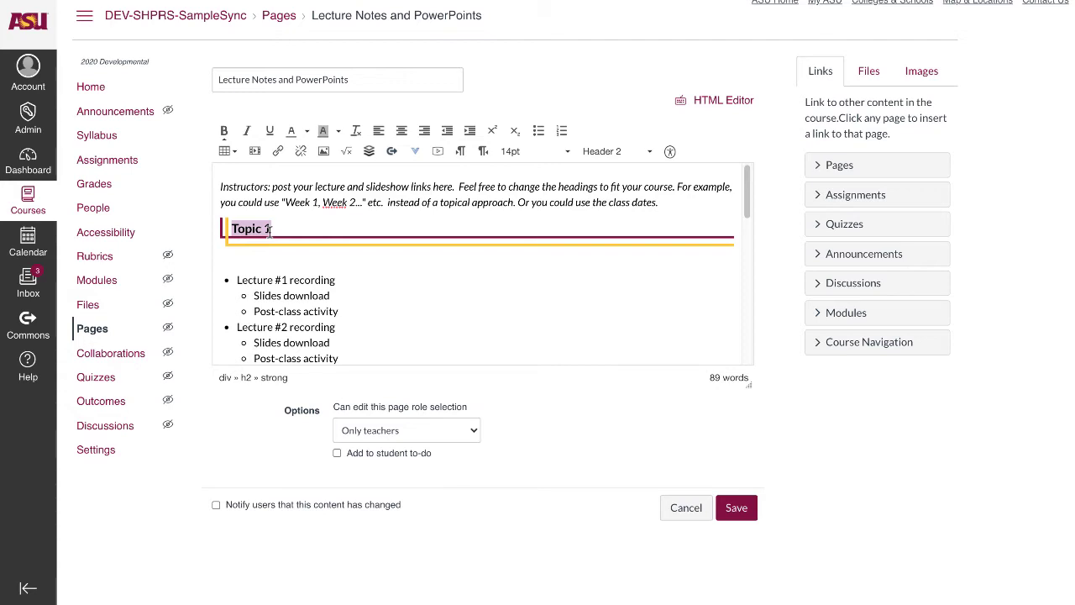
pyautogui.press('BackSpace')
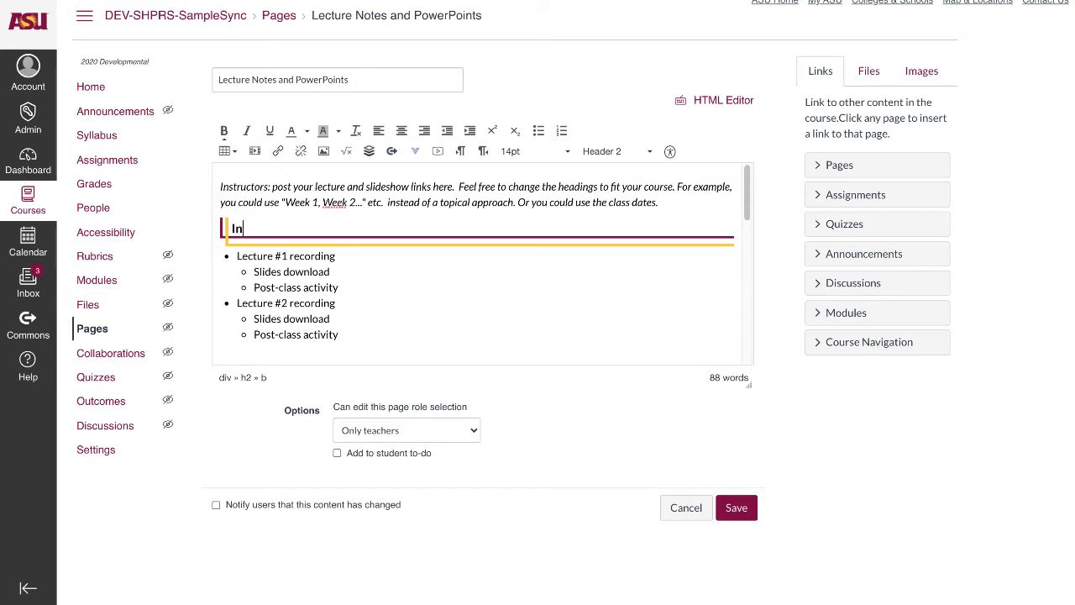
pyautogui.write('Introduction')
# Rename the Topic 2 heading as Hinduisim and the Topic 3 heading as Buddhism.
pyautogui.scroll(-3, 470, 261)
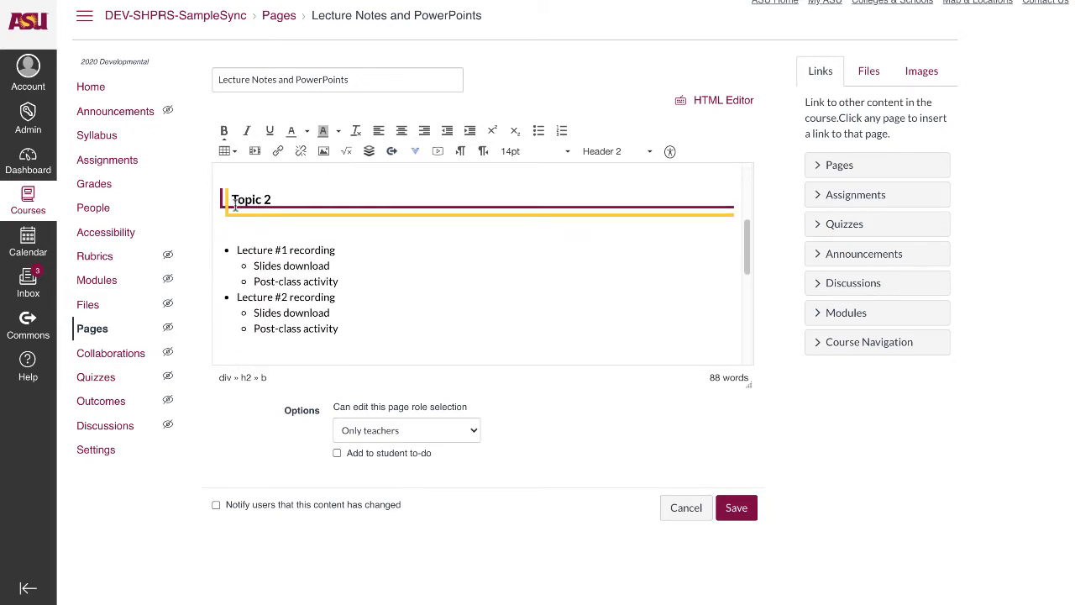
pyautogui.moveTo(233, 200); pyautogui.dragTo(270, 222)
pyautogui.write('Hinduisi')
pyautogui.press('BackSpace')
pyautogui.write('m')
pyautogui.scroll(-3, 230, 188)
pyautogui.write('Buddhism')
pyautogui.scroll(-1, 275, 239)
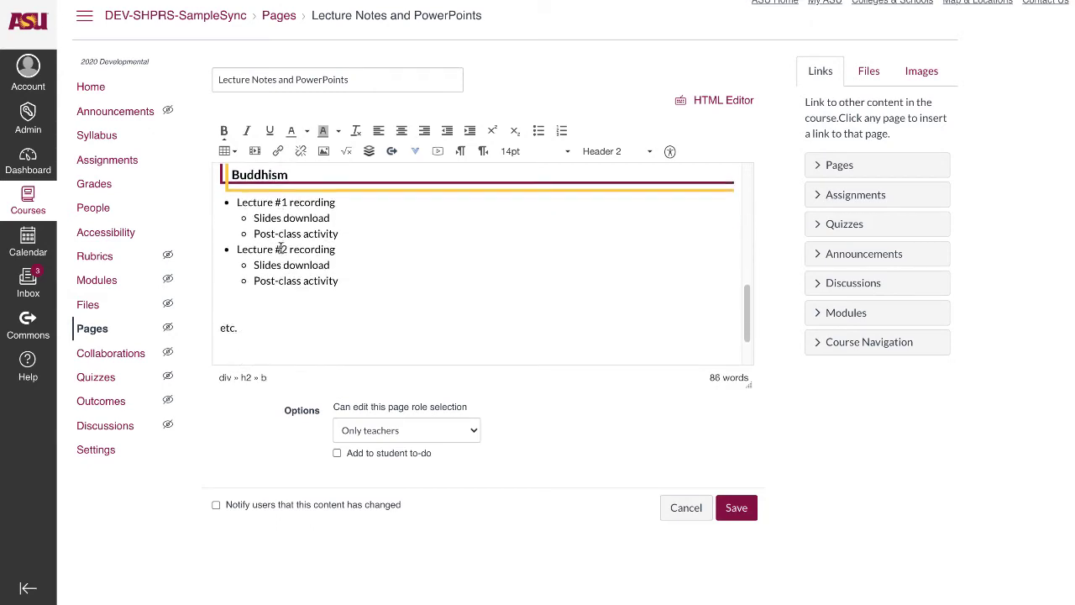
# Copy the Buddhism section with its lecture list and paste three copies of it below.
pyautogui.scroll(2, 278, 243)
pyautogui.scroll(-1, 341, 323)
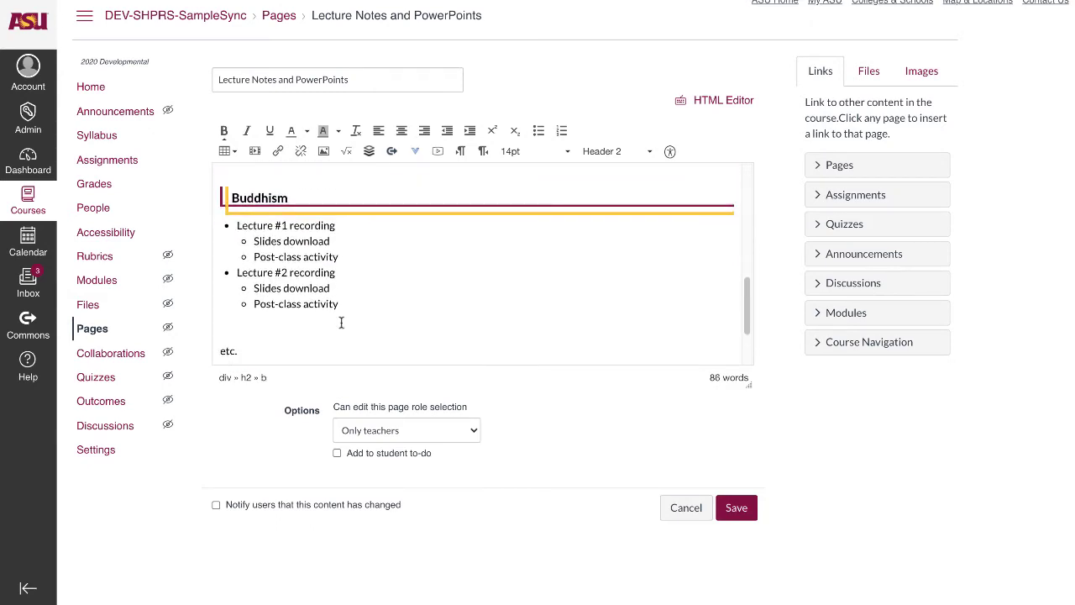
pyautogui.moveTo(329, 340); pyautogui.dragTo(267, 187)
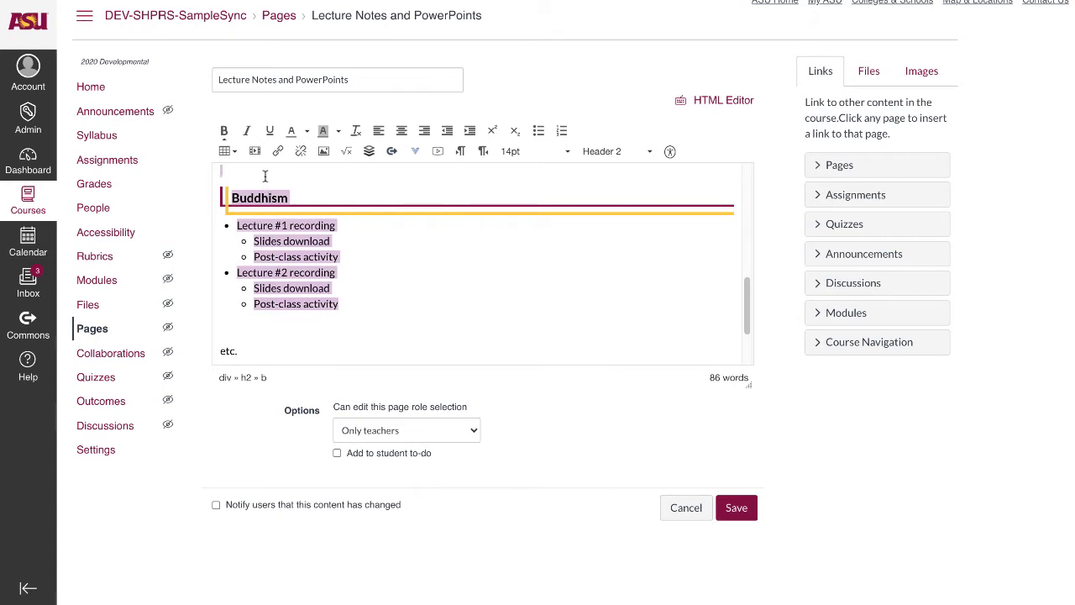
pyautogui.scroll(2, 261, 194)
pyautogui.hotkey('ctrl', 'c')
pyautogui.scroll(-1, 256, 218)
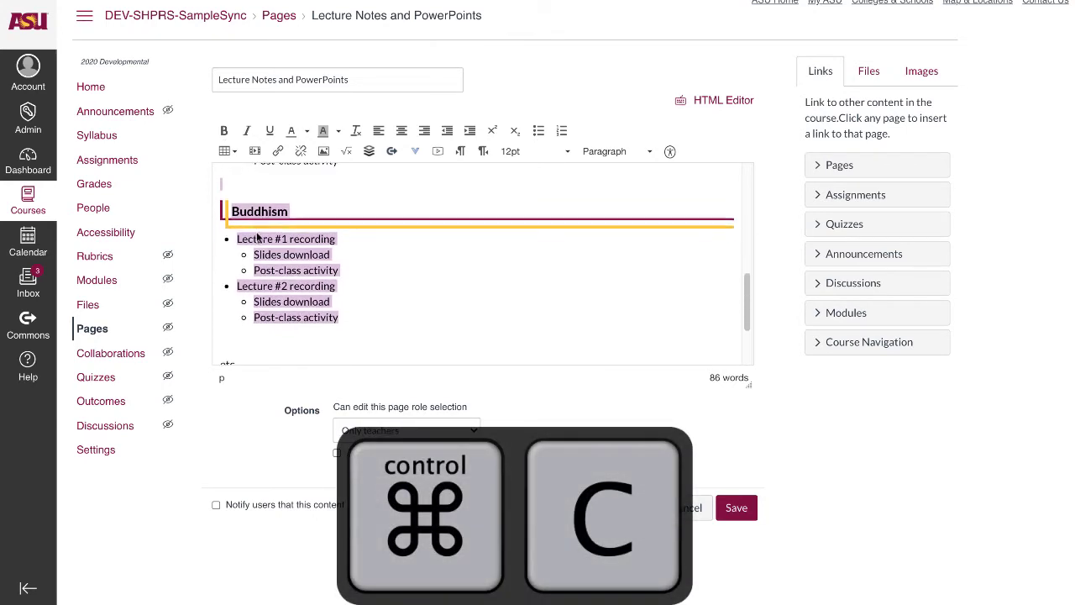
pyautogui.scroll(-3, 252, 252)
pyautogui.click(247, 254)
pyautogui.hotkey('ctrl', 'v')
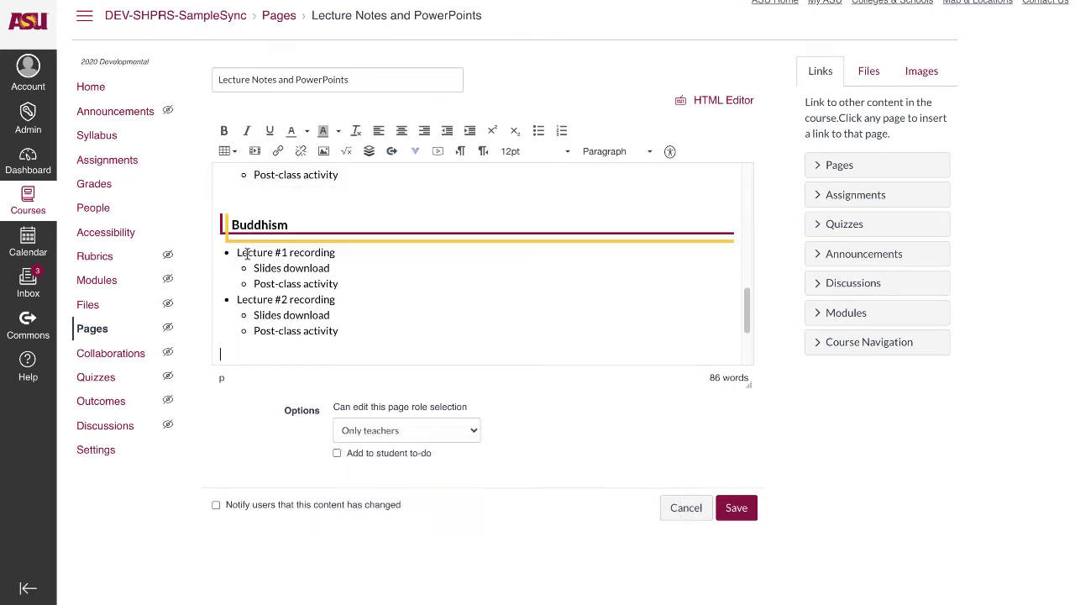
pyautogui.hotkey('ctrl', 'v')
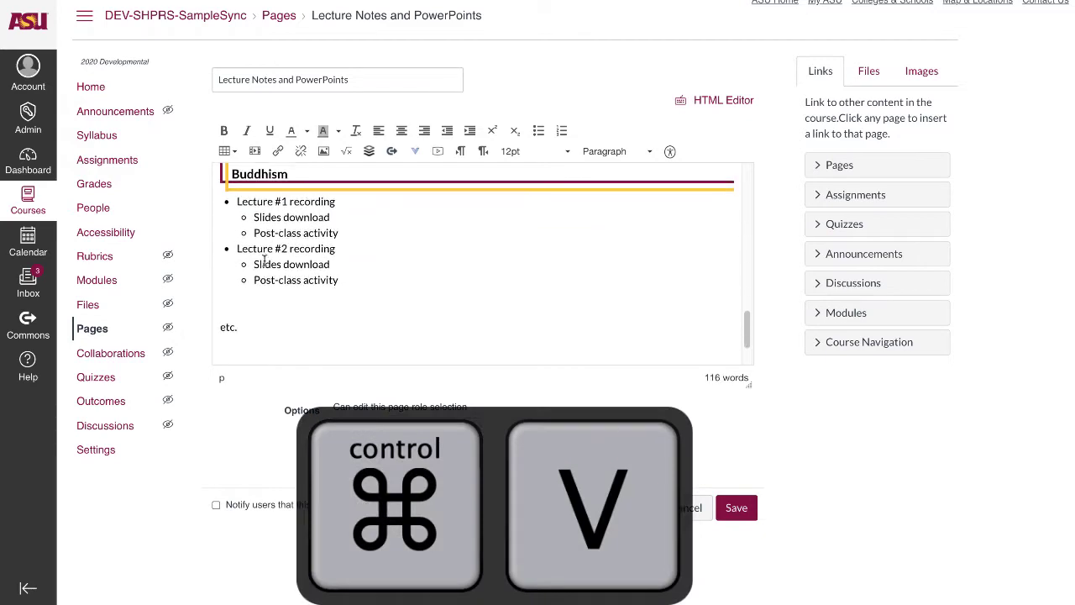
pyautogui.hotkey('ctrl', 'v')
pyautogui.scroll(8, 265, 261)
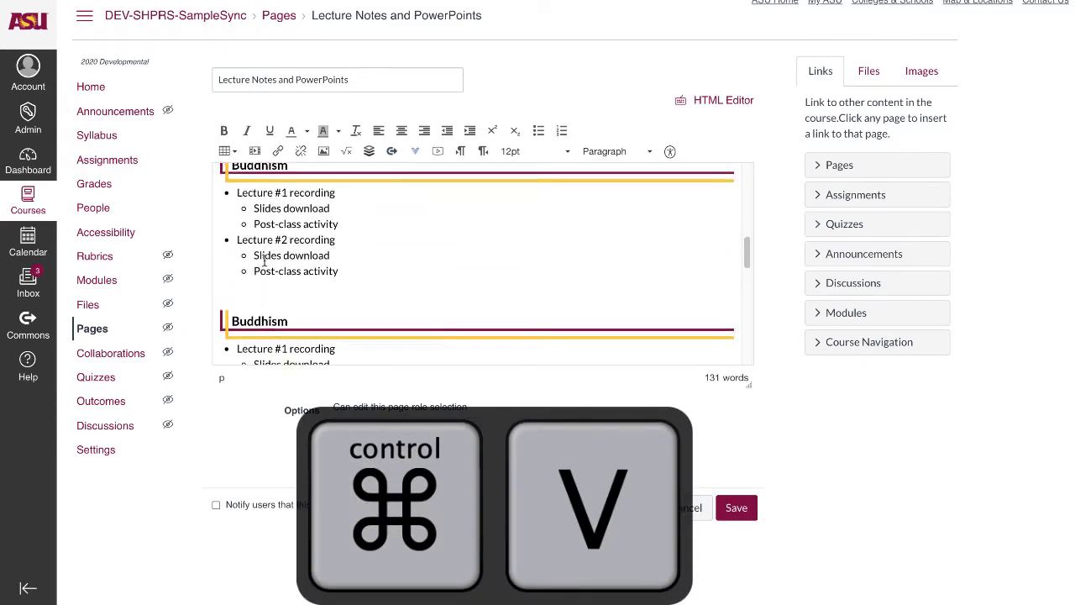
pyautogui.scroll(-5, 265, 261)
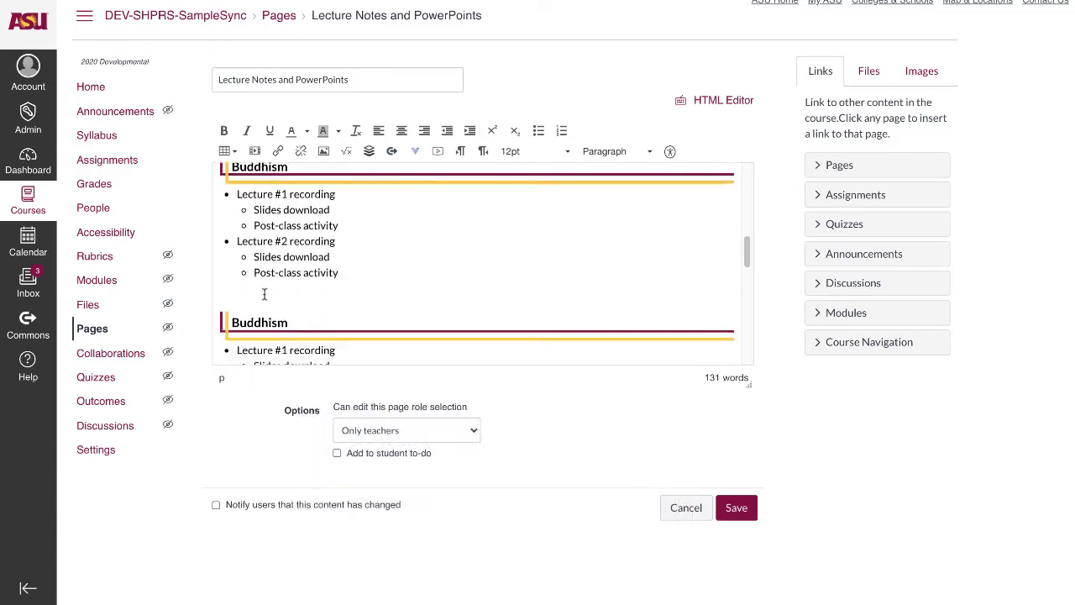
# Check the Lecture #1 recording item under Introduction, save the lecture page, and review its section headings.
pyautogui.scroll(10, 264, 261)
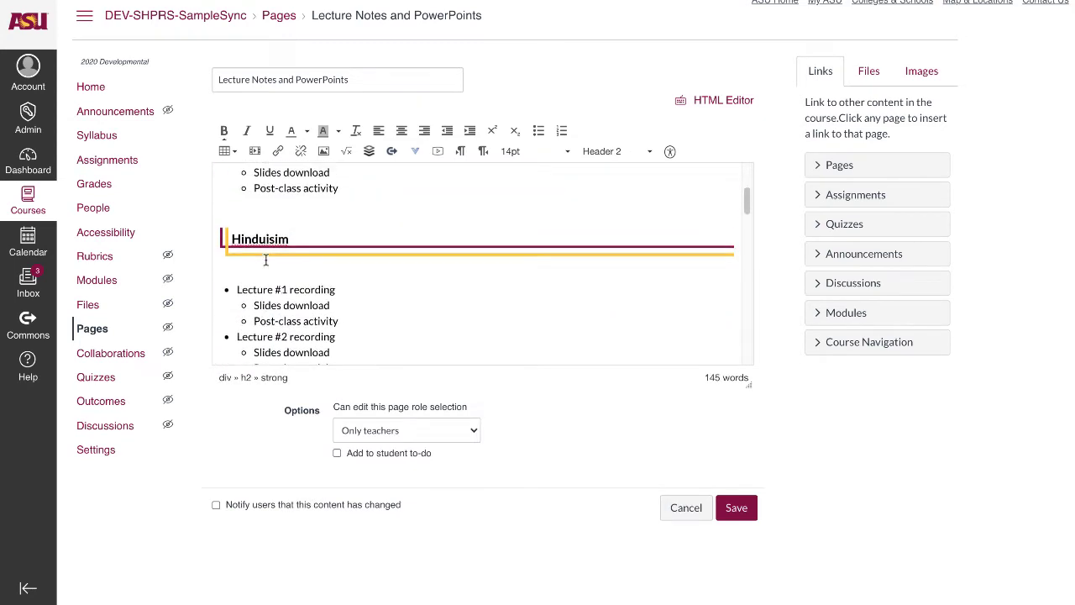
pyautogui.doubleClick(245, 257)
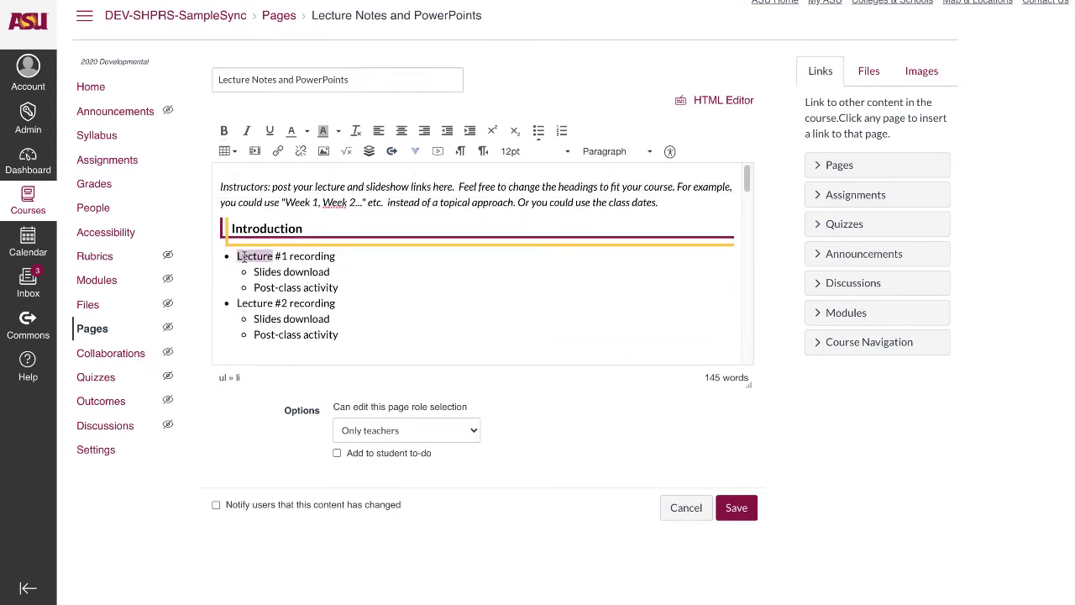
pyautogui.moveTo(244, 256); pyautogui.dragTo(307, 248)
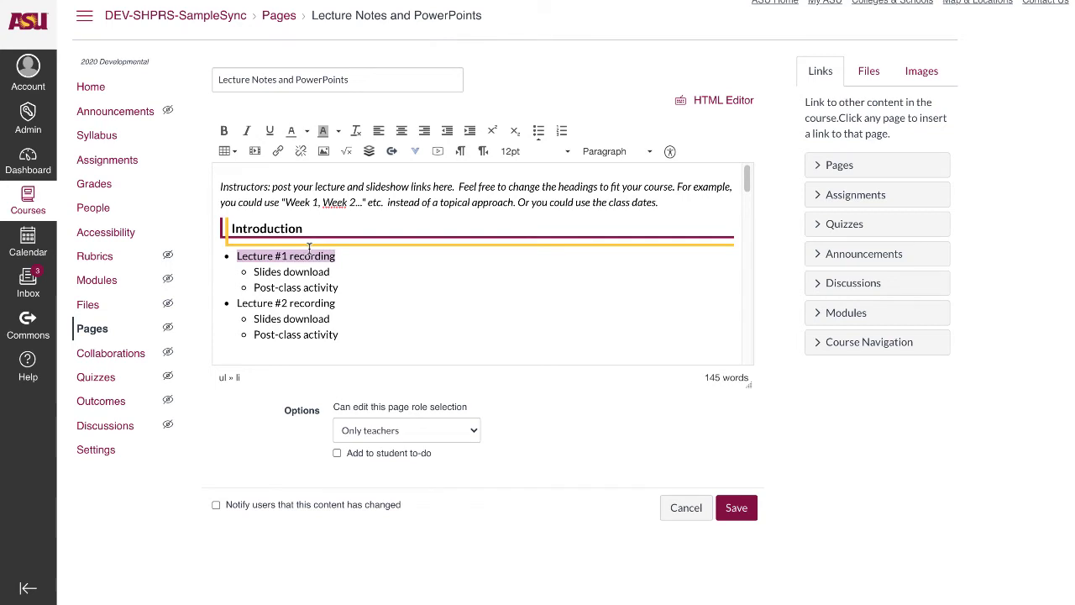
pyautogui.doubleClick(316, 256)
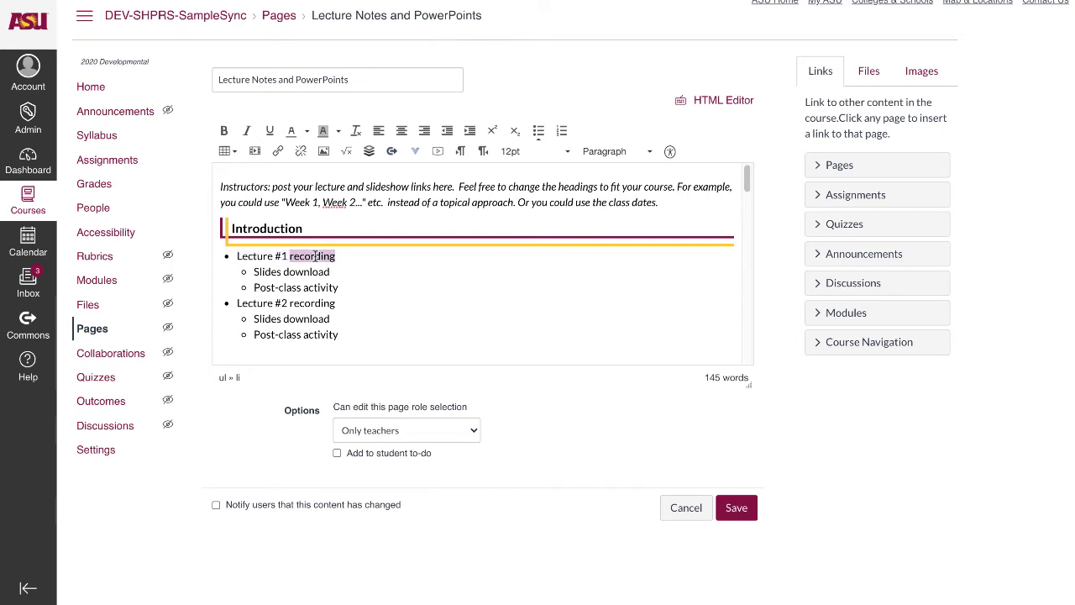
pyautogui.click(737, 508)
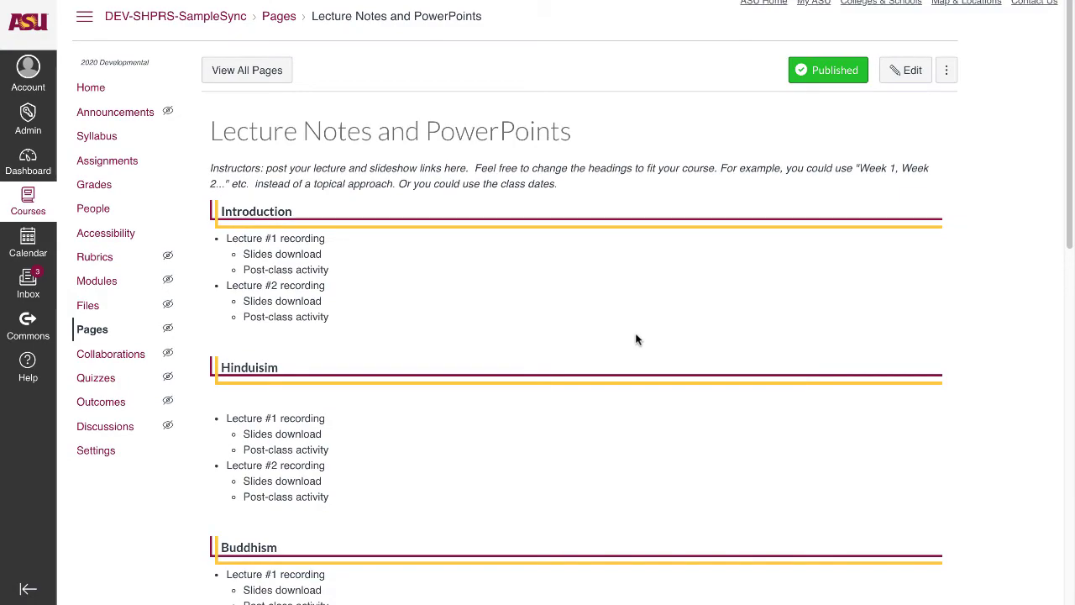
pyautogui.scroll(-15, 636, 338)
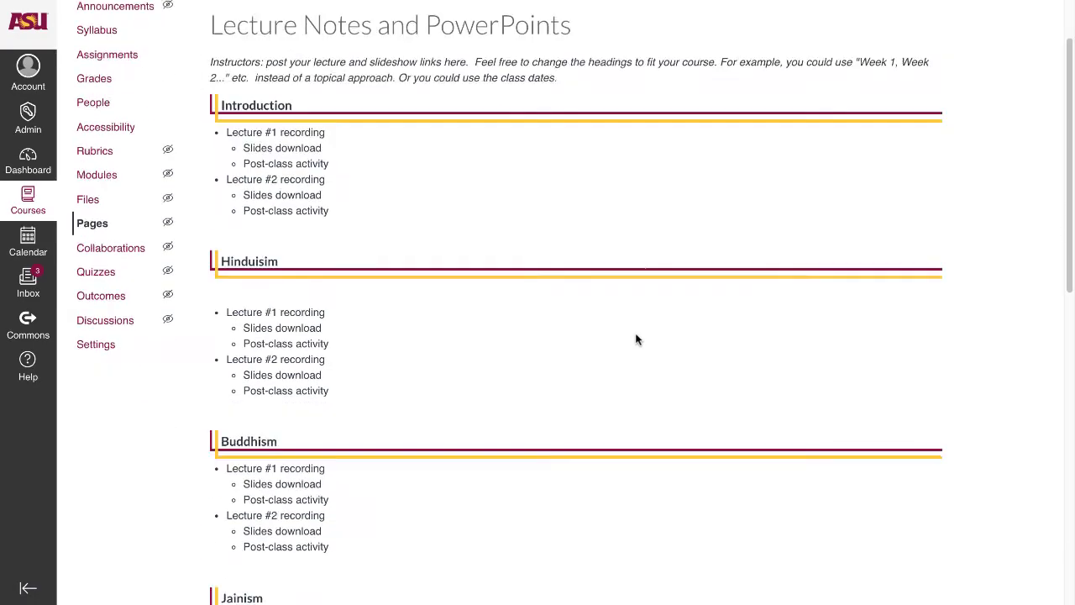
pyautogui.scroll(15, 635, 338)
pyautogui.scroll(2, 636, 338)
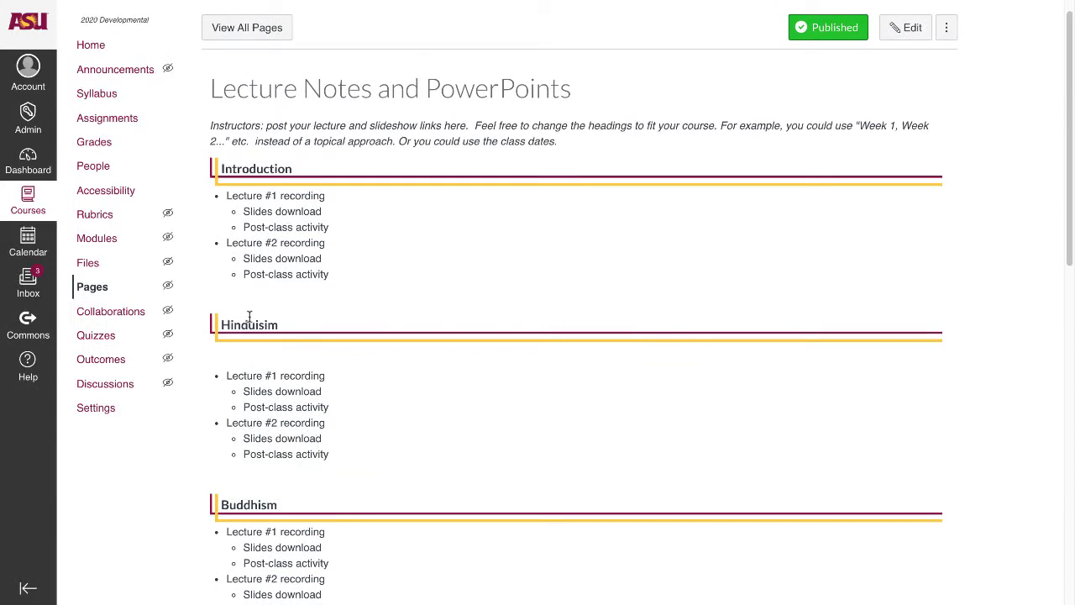
# Create and publish a Hinduism page listing Lecture #1 and Lecture #2, and a page titled Introduction to the Study of Religion.
pyautogui.scroll(1, 257, 197)
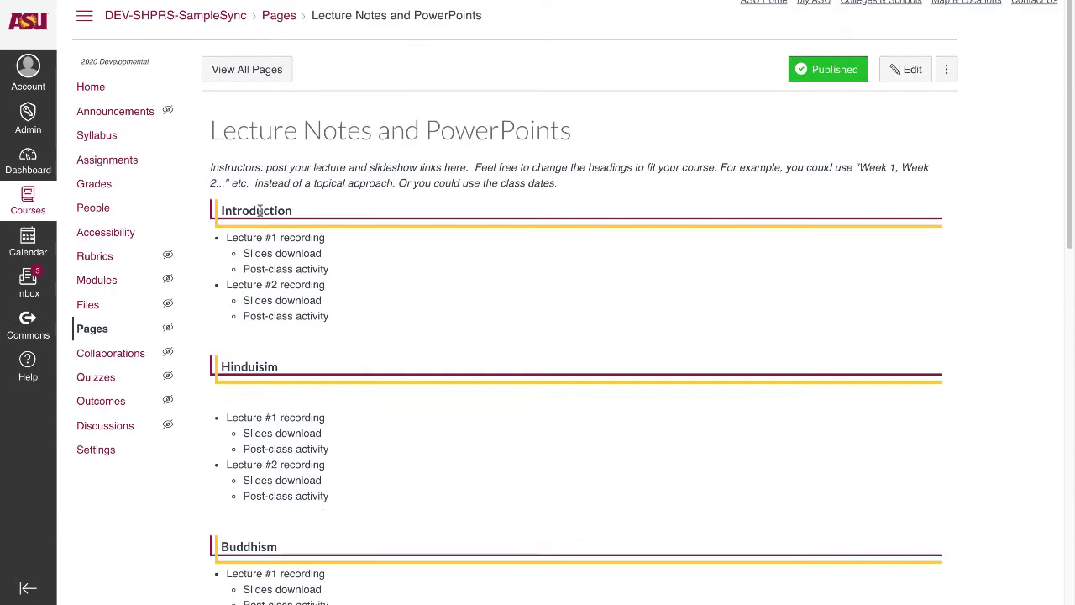
pyautogui.click(241, 72)
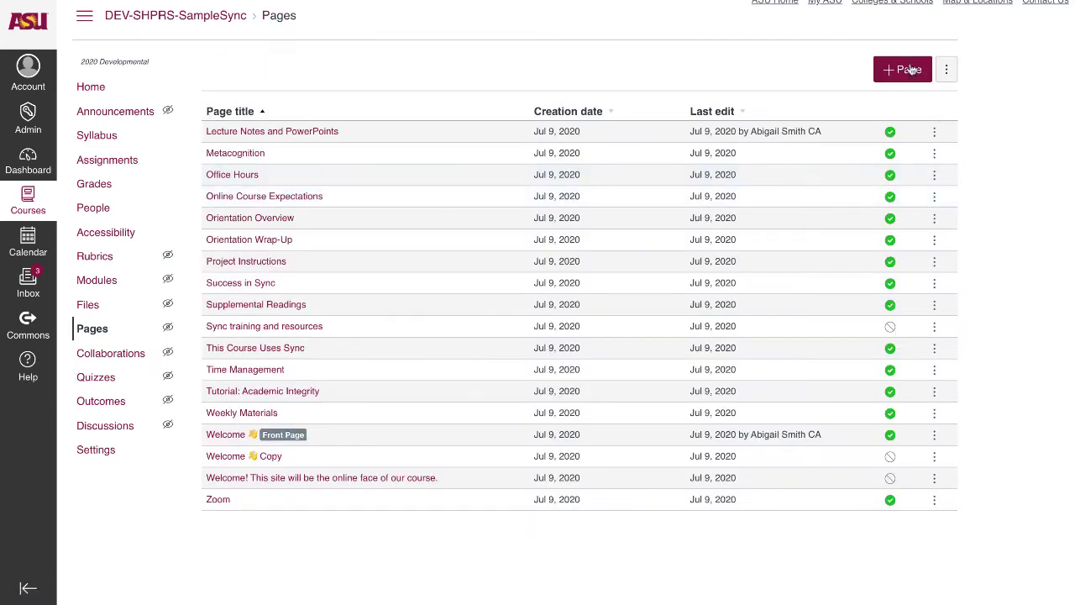
pyautogui.click(912, 71)
pyautogui.click(367, 81)
pyautogui.write('Hinduism')
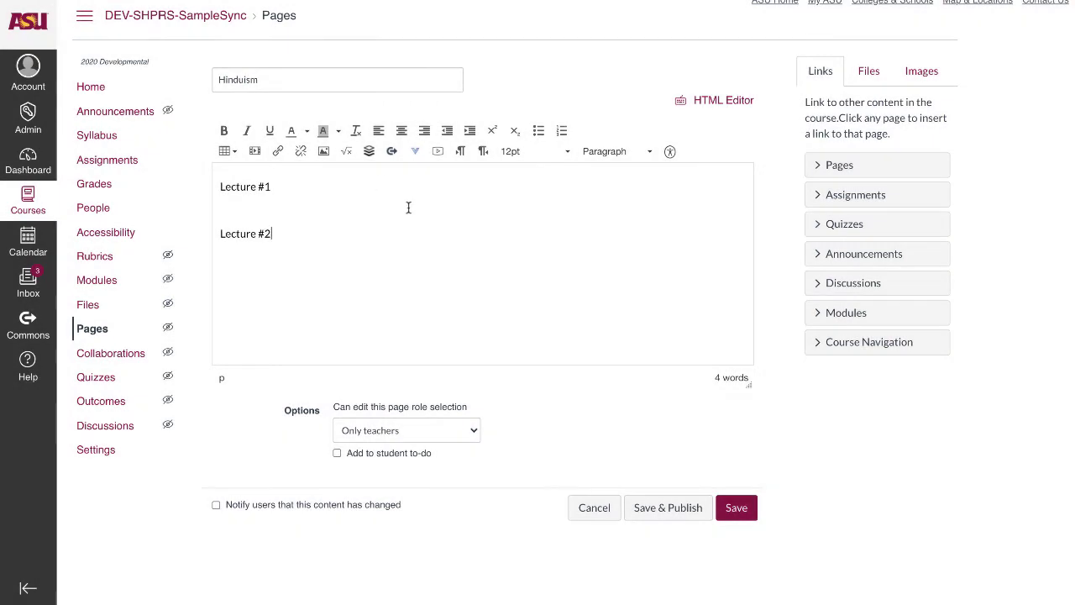
pyautogui.click(663, 507)
pyautogui.click(250, 73)
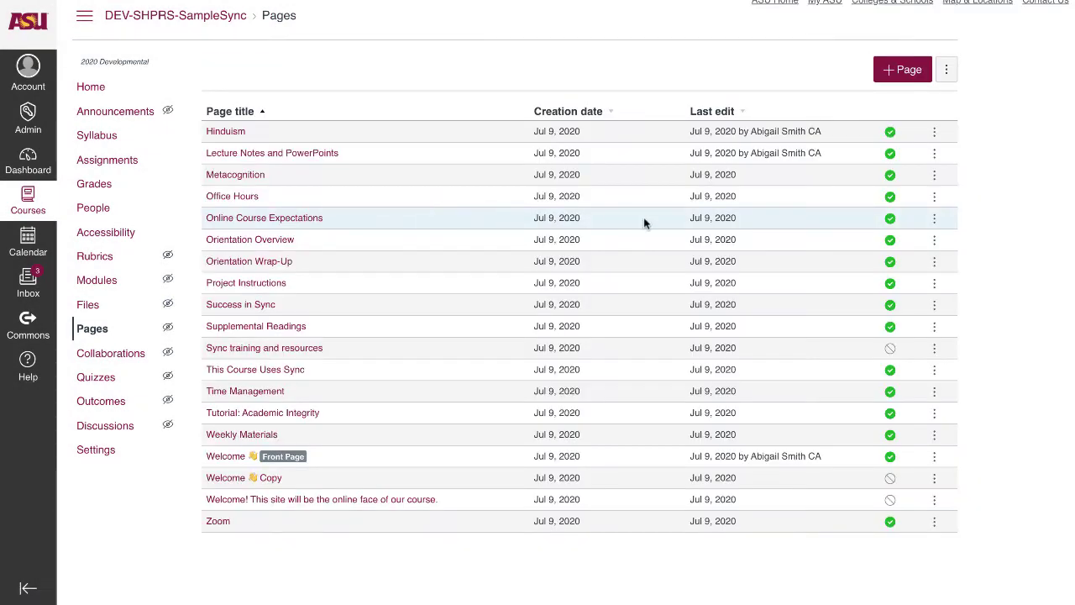
pyautogui.click(901, 69)
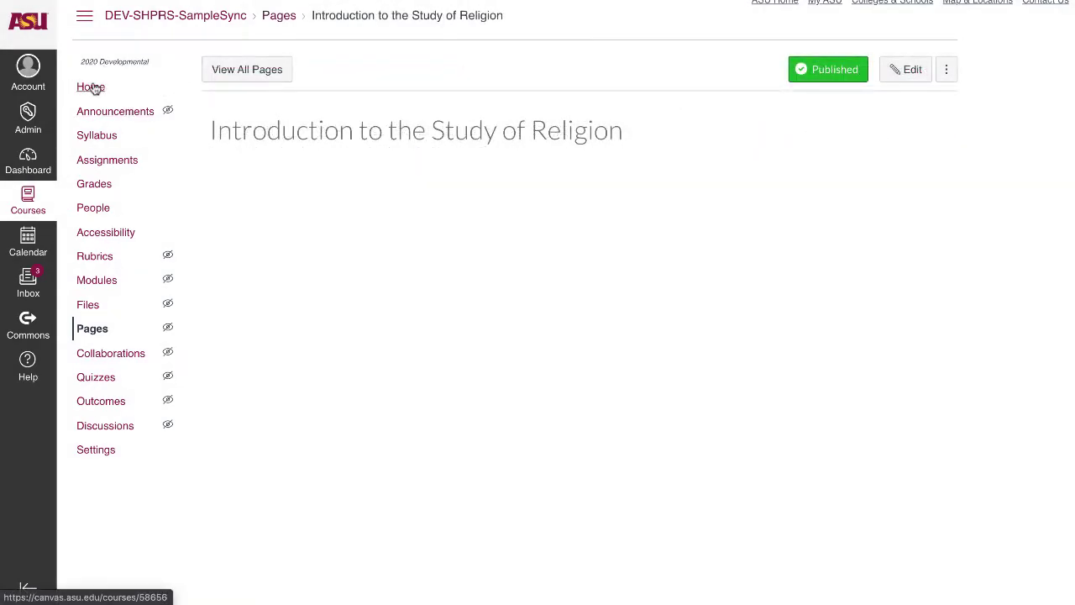
# Open the course home page for editing and rename the Lectures link under Find Course Materials as Introduction.
pyautogui.click(91, 87)
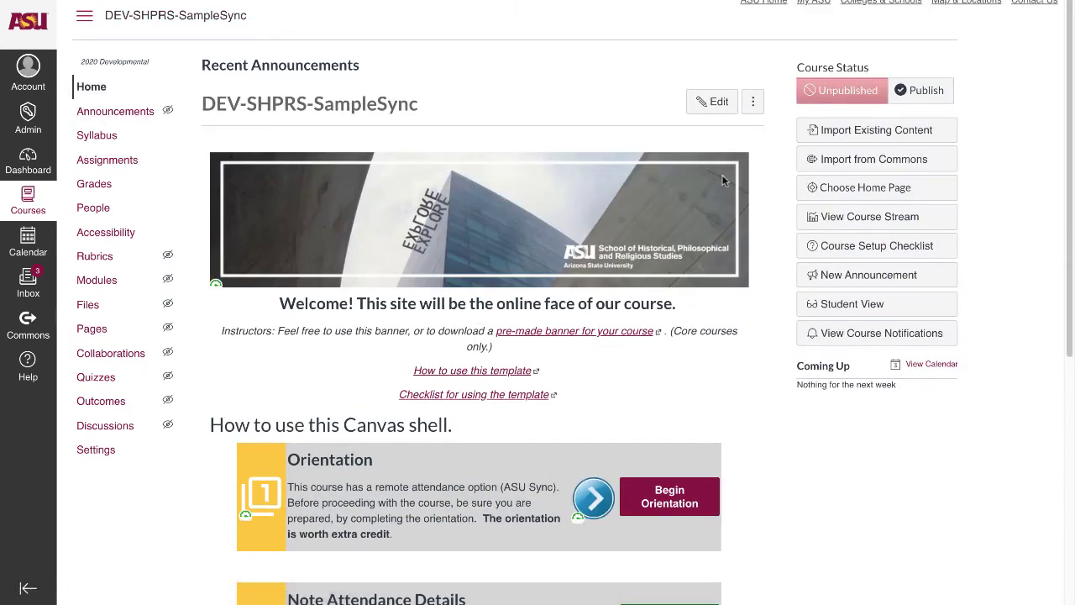
pyautogui.click(712, 101)
pyautogui.scroll(-10, 672, 252)
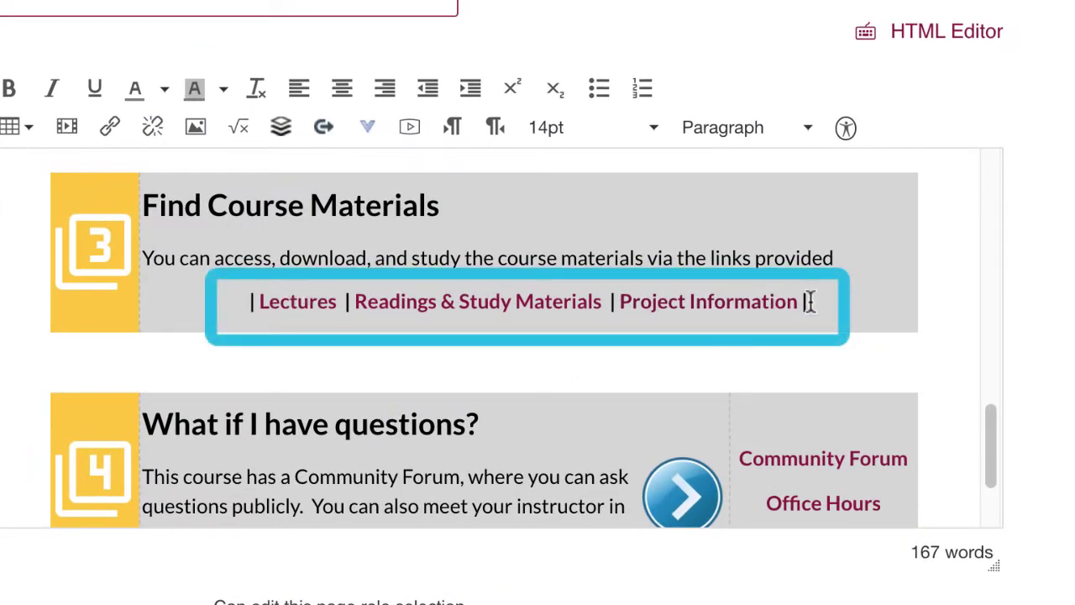
pyautogui.doubleClick(281, 302)
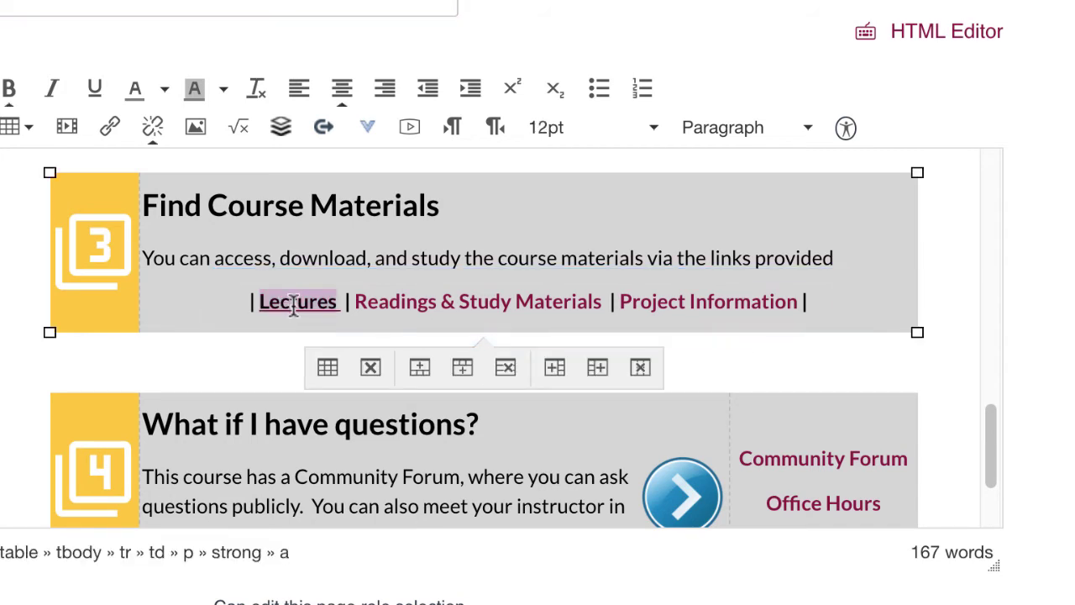
pyautogui.write('Introd')
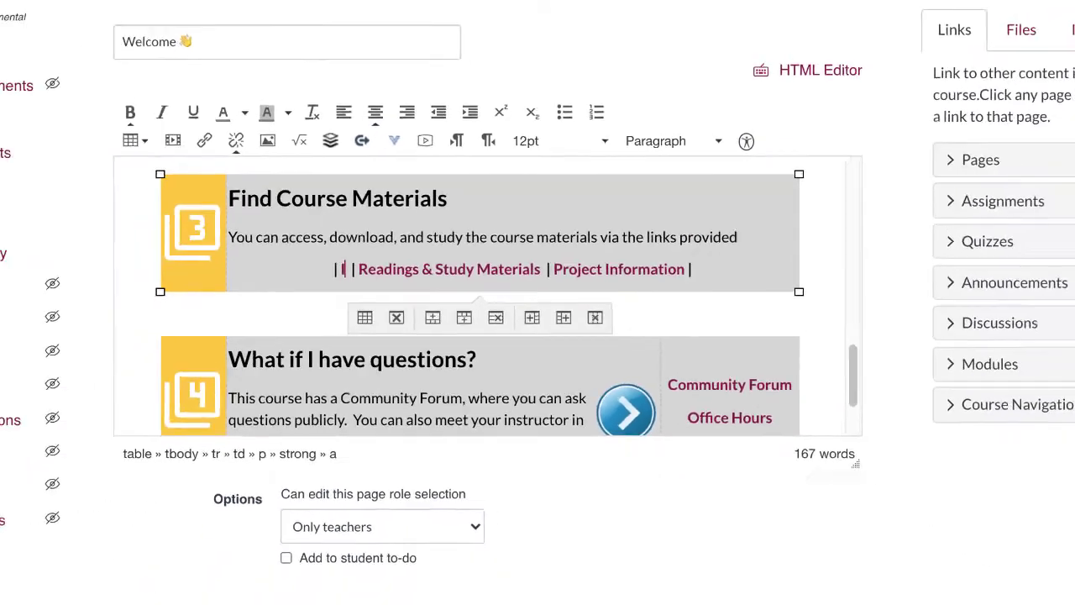
pyautogui.write('uction')
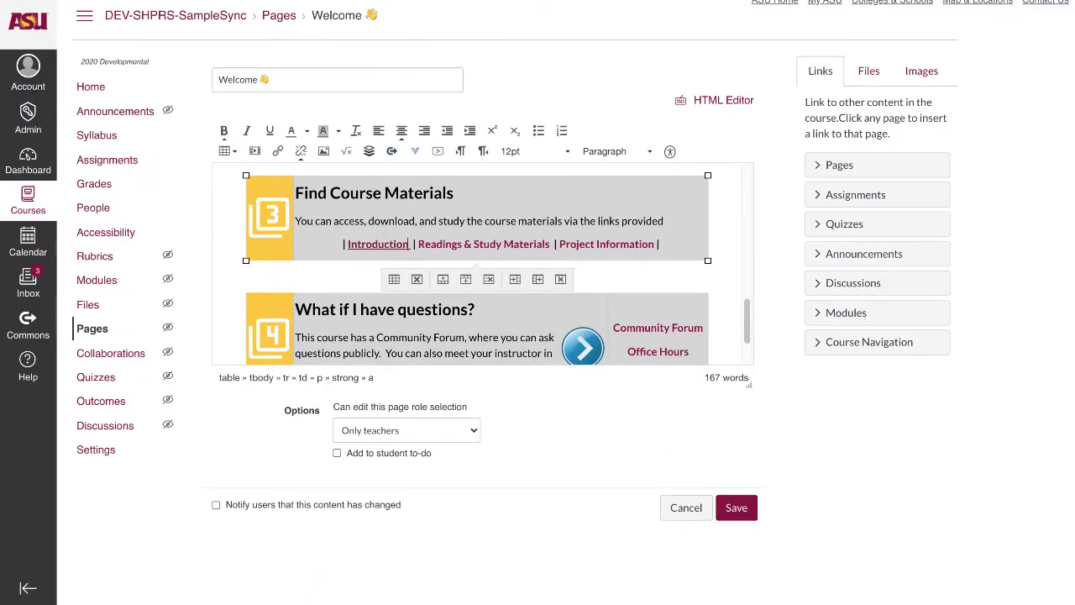
# Replace the Readings & Study Materials and Project Information link texts with Hinduisim and Buddhism.
pyautogui.doubleClick(430, 244)
pyautogui.moveTo(430, 244); pyautogui.dragTo(518, 244)
pyautogui.write('Hinduisim | Buddhism')
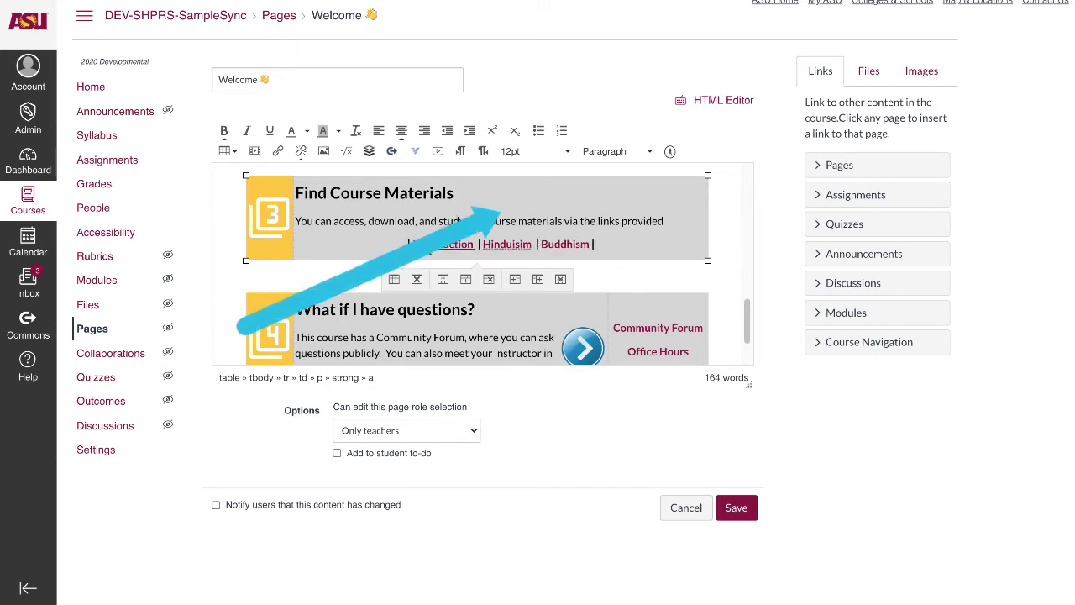
# Link Introduction, Hinduisim and Buddhism to the Introduction to the Study of Religion, Hinduism and Buddhism pages, and save the Welcome page.
pyautogui.click(816, 168)
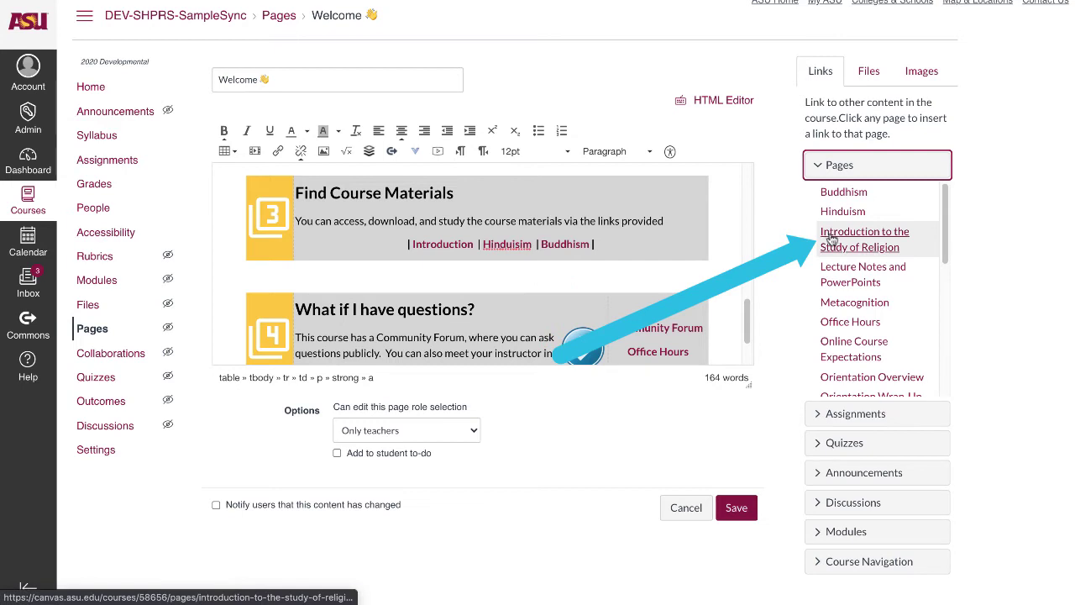
pyautogui.click(830, 240)
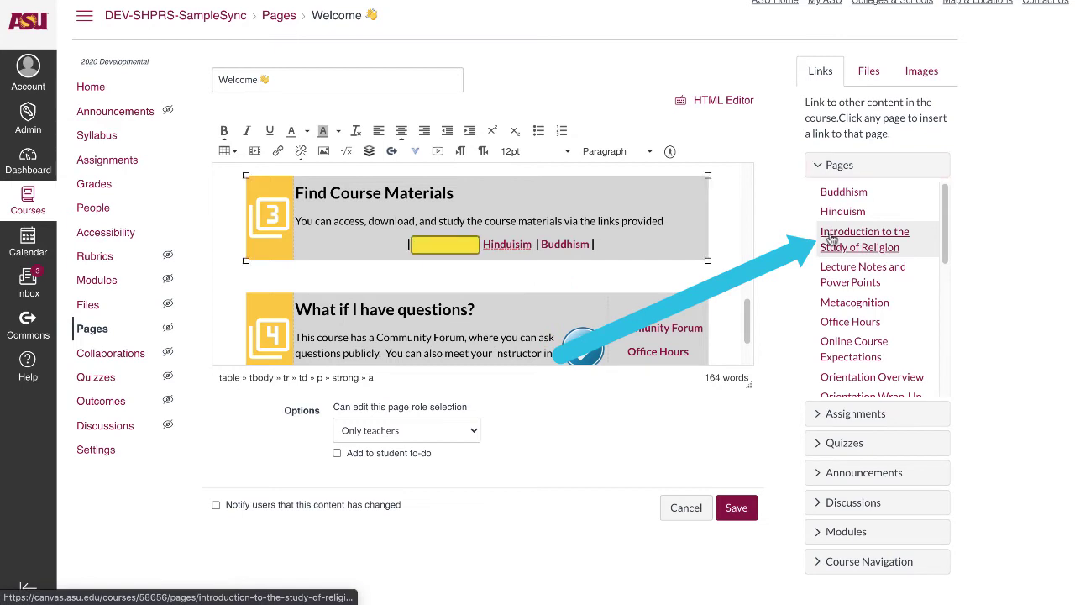
pyautogui.click(502, 243)
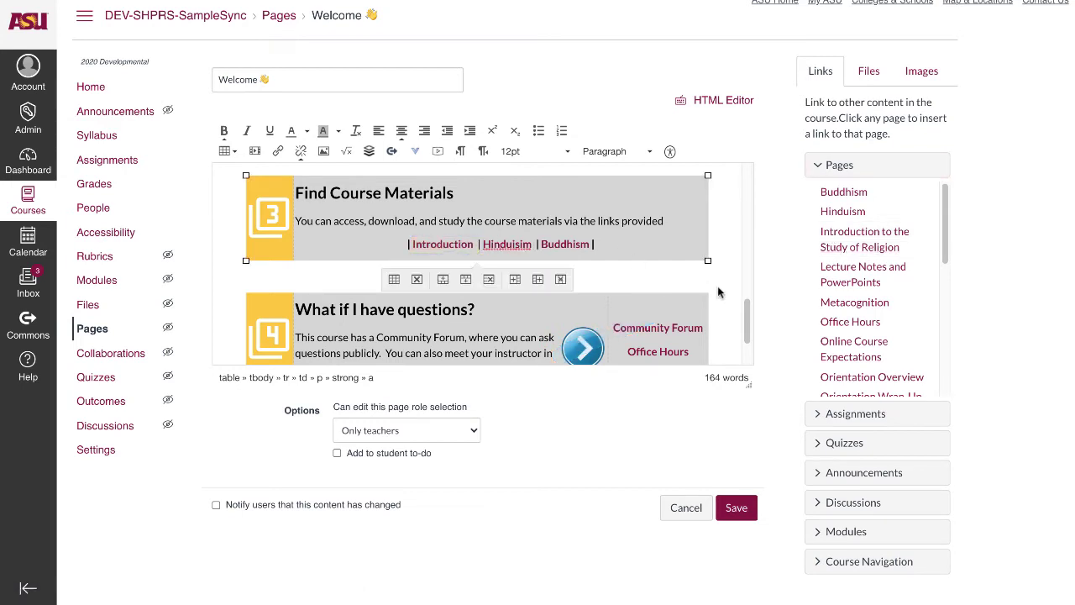
pyautogui.click(844, 215)
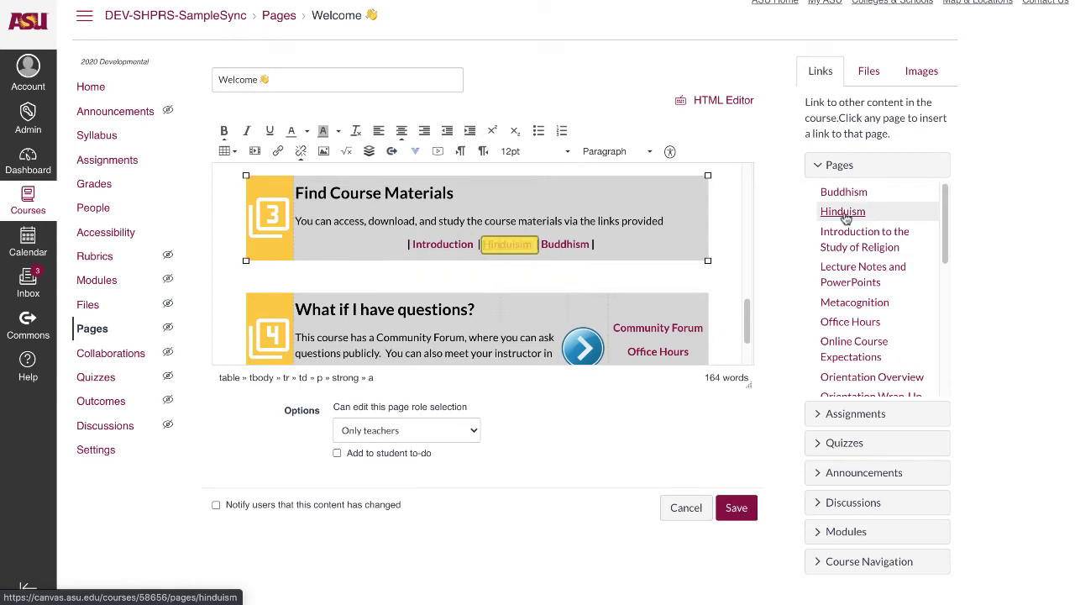
pyautogui.click(555, 244)
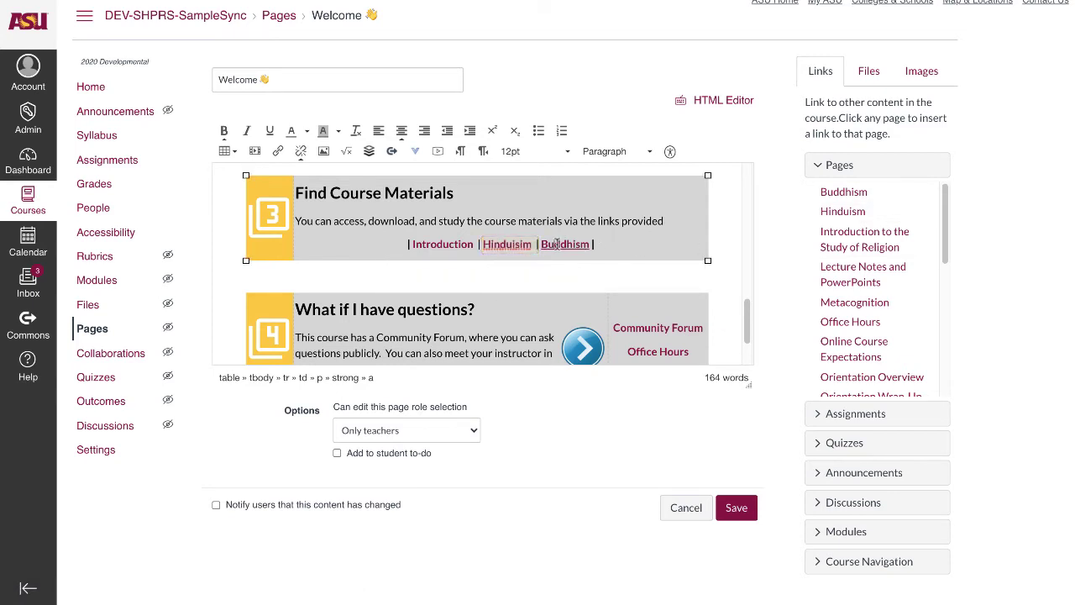
pyautogui.click(820, 196)
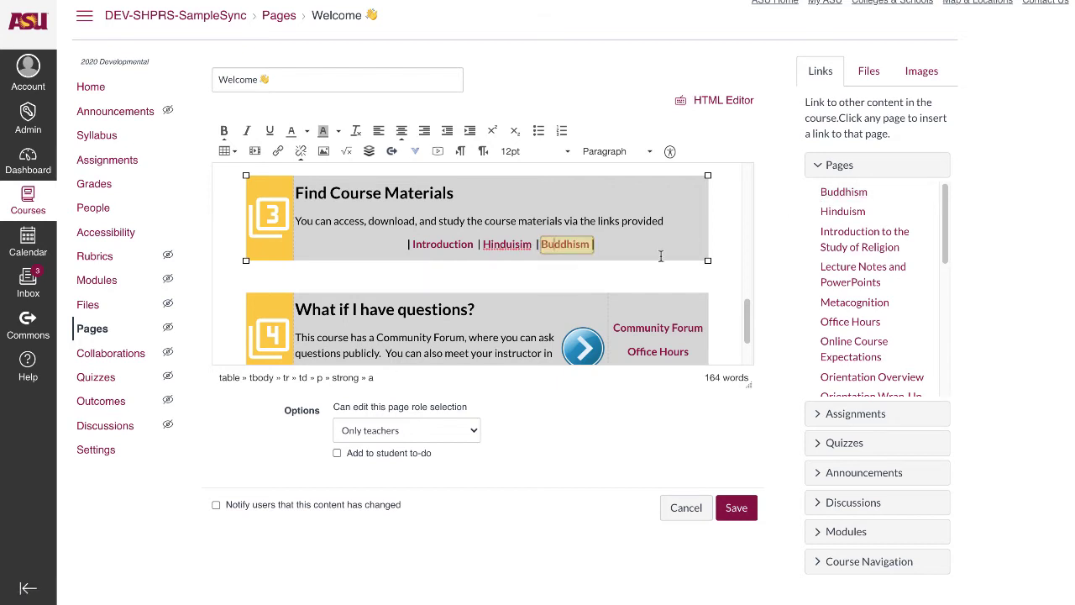
pyautogui.click(734, 509)
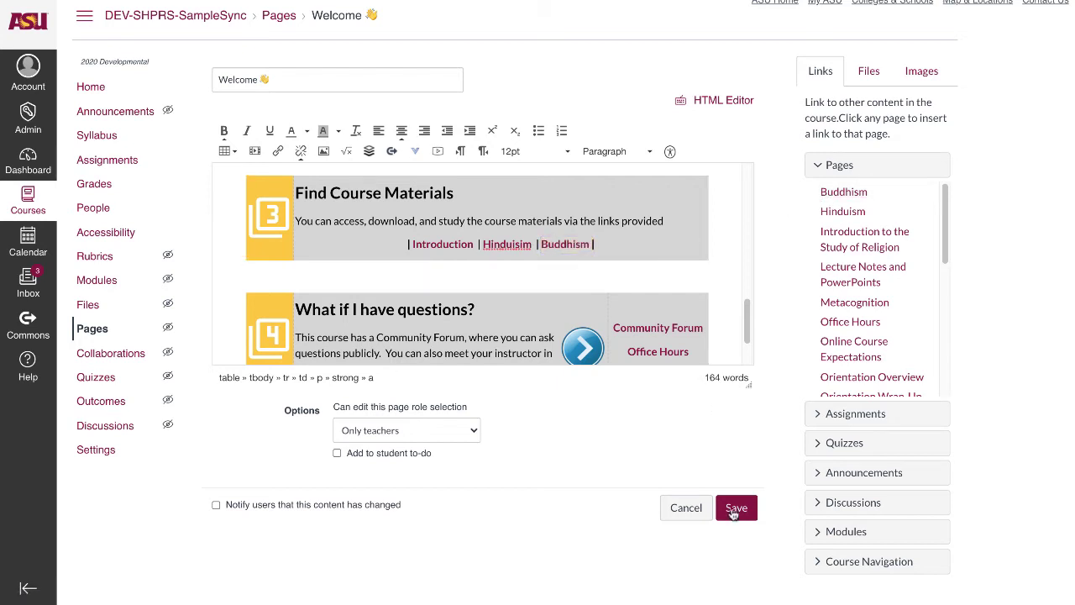
pyautogui.scroll(-5, 719, 458)
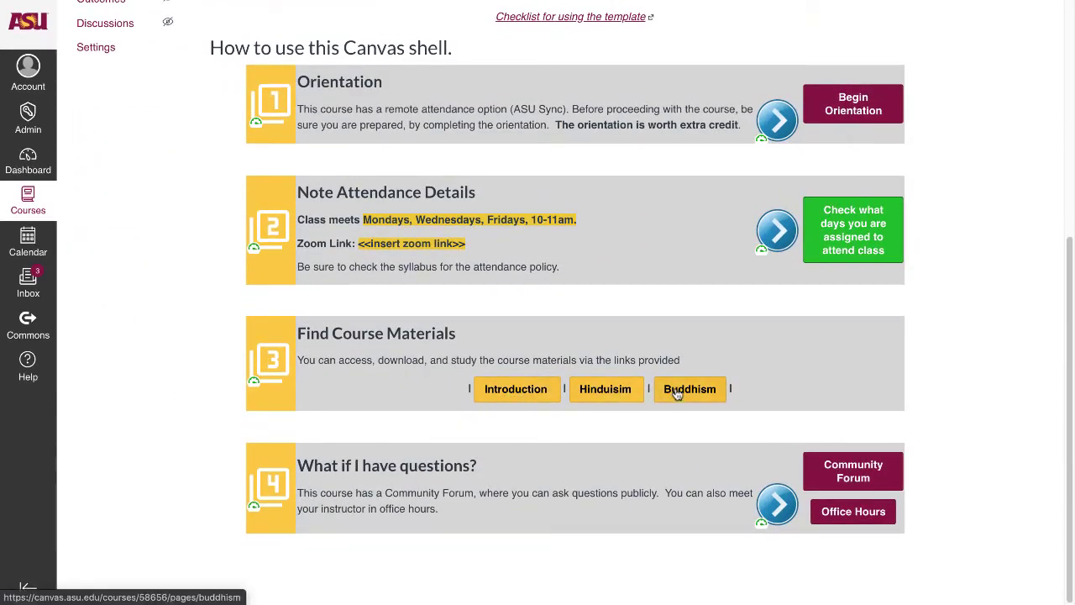
# Reopen the Welcome page for editing and paste two copies of the Find Course Materials link row on separate lines below it.
pyautogui.scroll(5, 677, 394)
pyautogui.click(905, 67)
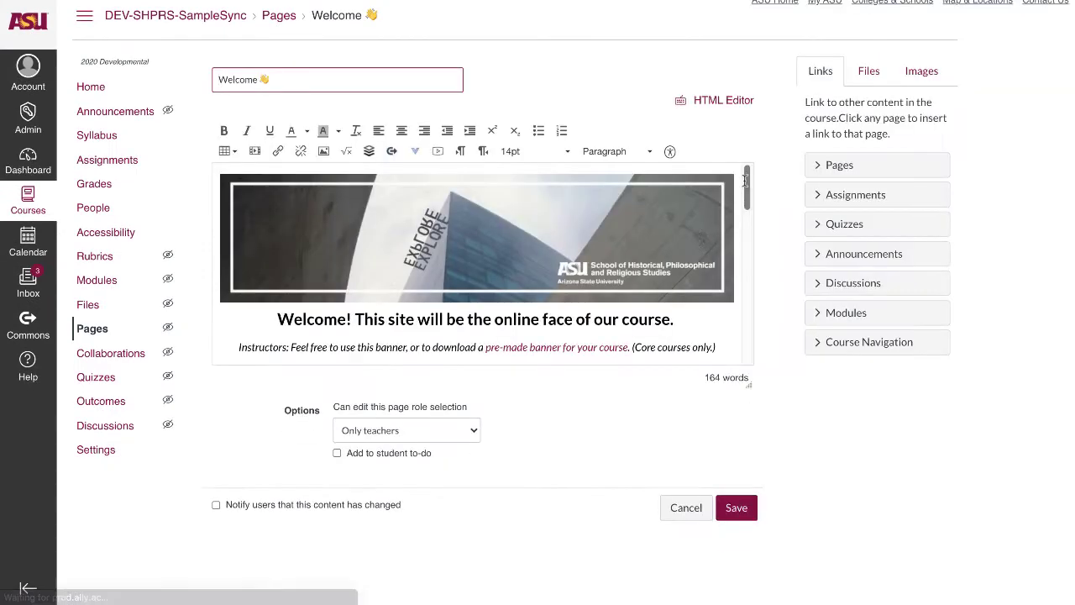
pyautogui.scroll(-5, 696, 238)
pyautogui.click(406, 285)
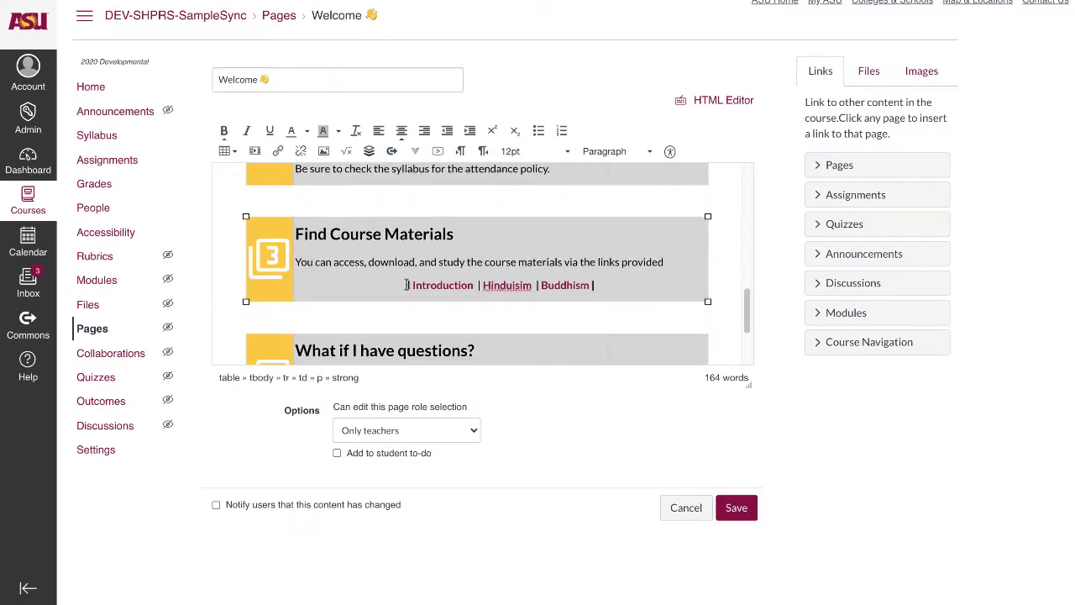
pyautogui.moveTo(405, 284); pyautogui.dragTo(605, 285)
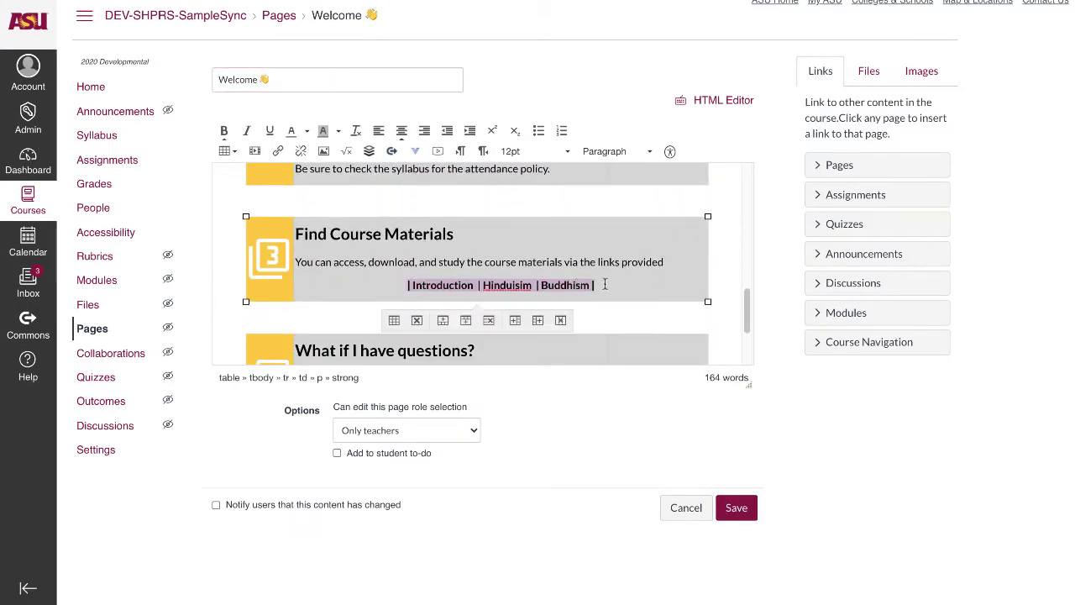
pyautogui.hotkey('ctrl', 'c')
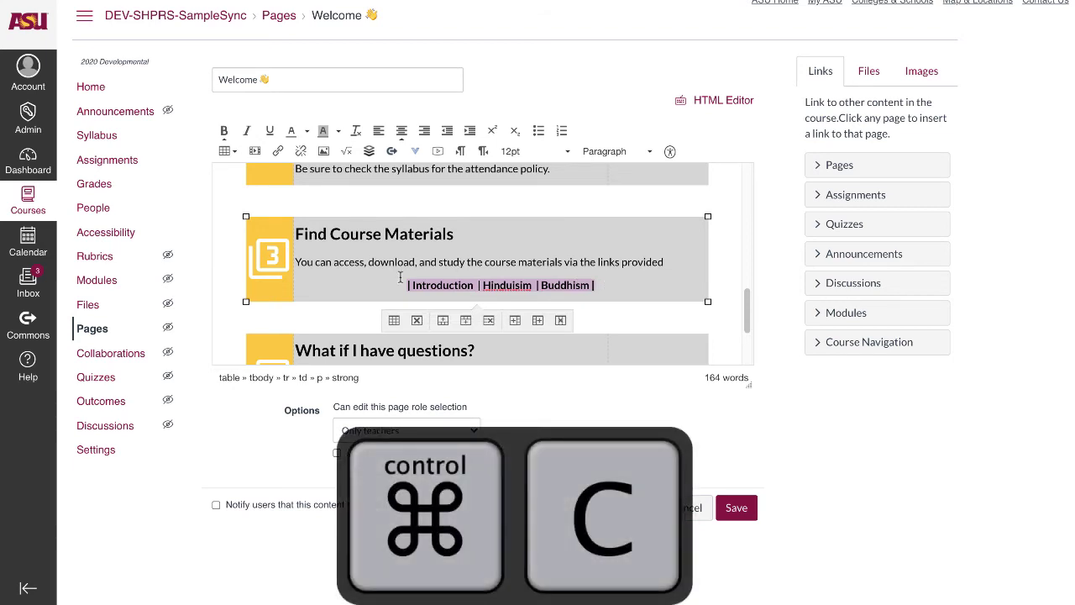
pyautogui.click(633, 283)
pyautogui.hotkey('ctrl', 'v')
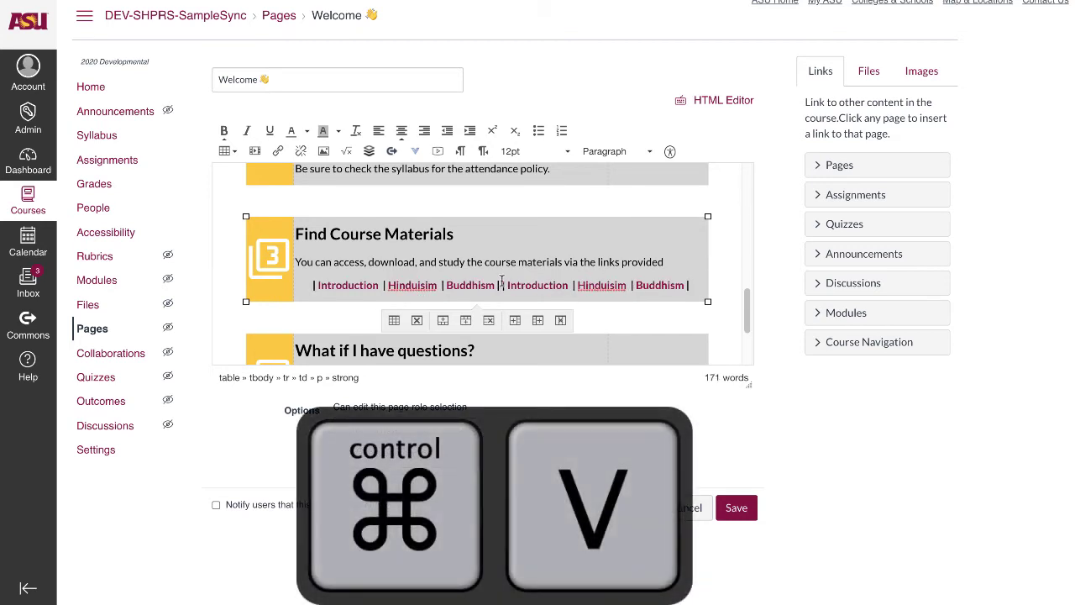
pyautogui.click(501, 284)
pyautogui.hotkey('shift', 'Return')
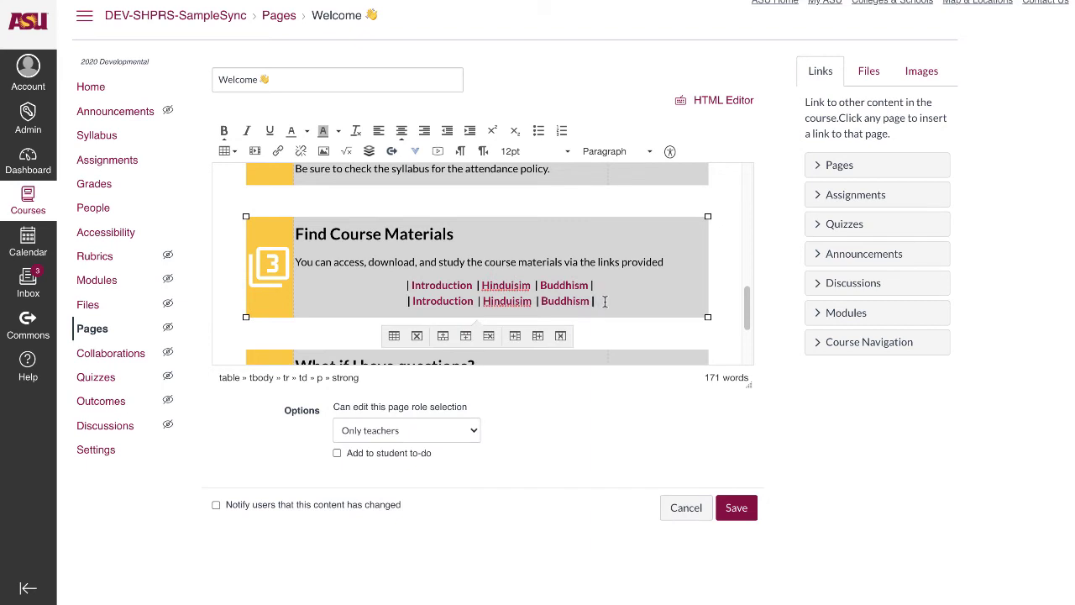
pyautogui.hotkey('ctrl', 'v')
pyautogui.hotkey('shift', 'Return')
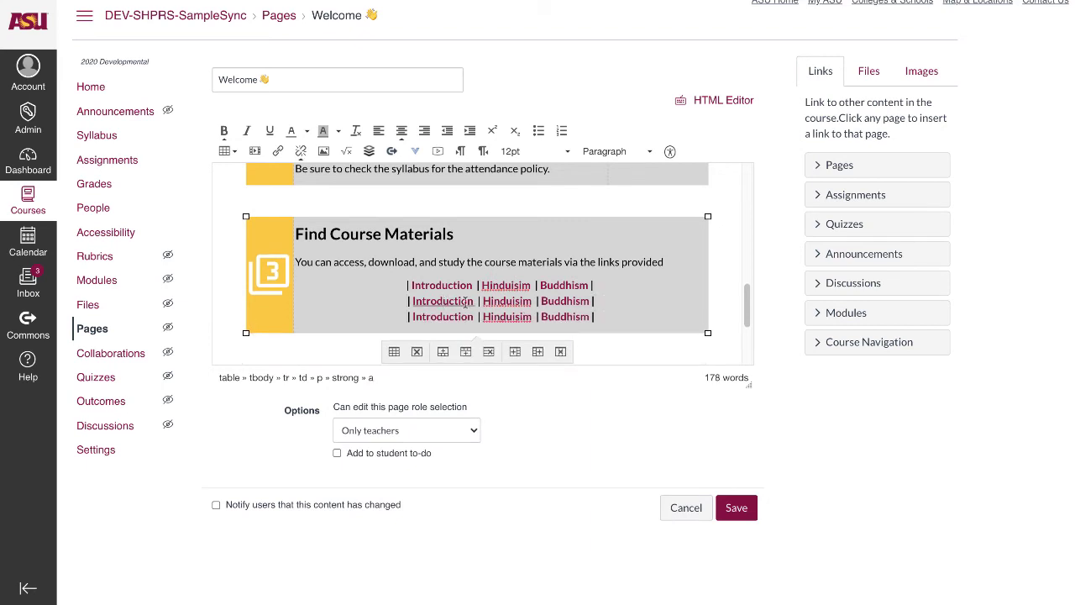
# Rename the links in the second row under Find Course Materials as Christianity, Islam and Atheism.
pyautogui.doubleClick(438, 299)
pyautogui.write('Christianity')
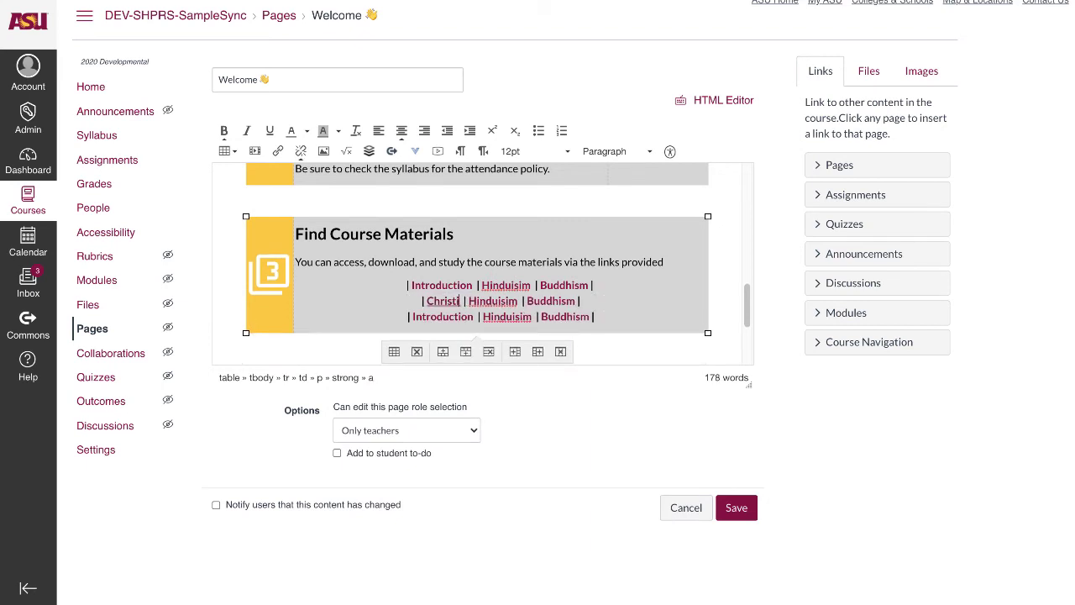
pyautogui.doubleClick(505, 300)
pyautogui.write('Islam')
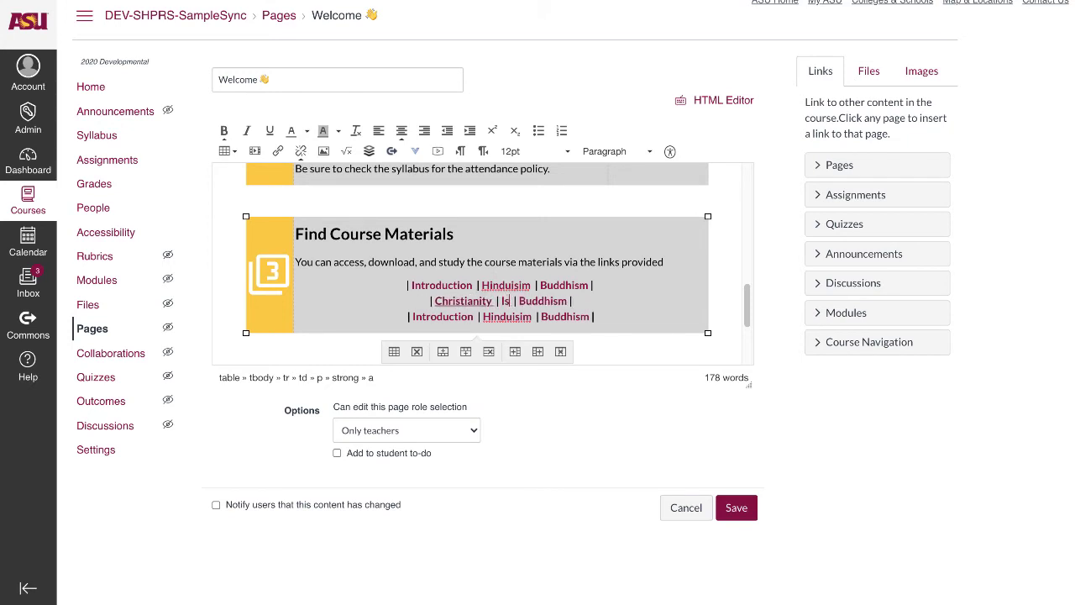
pyautogui.doubleClick(550, 300)
pyautogui.write('Atheism')
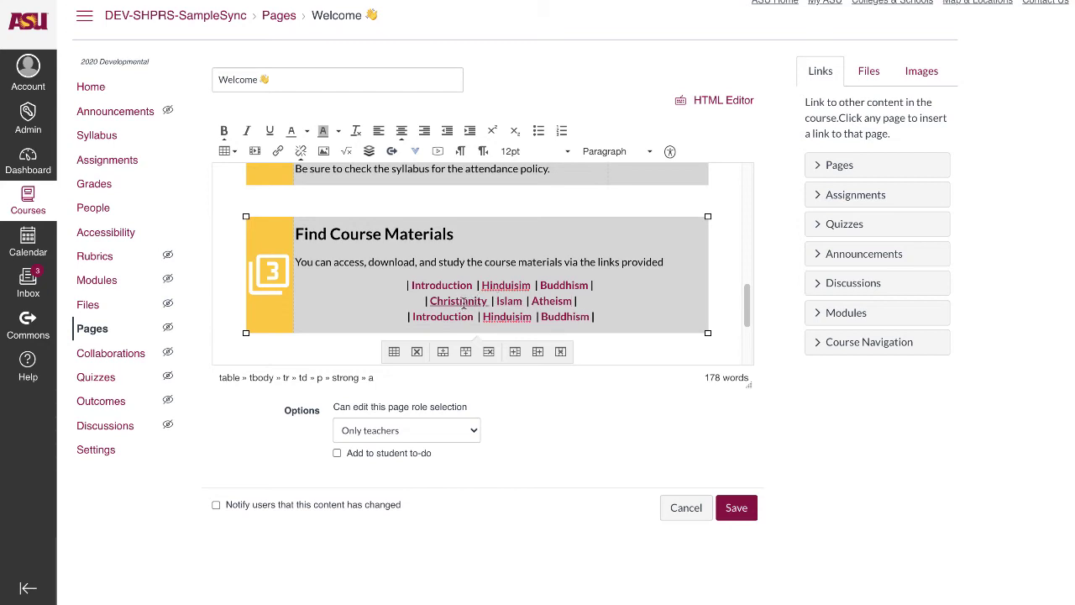
# Check the list of course pages available for linking and save the Welcome page.
pyautogui.click(828, 166)
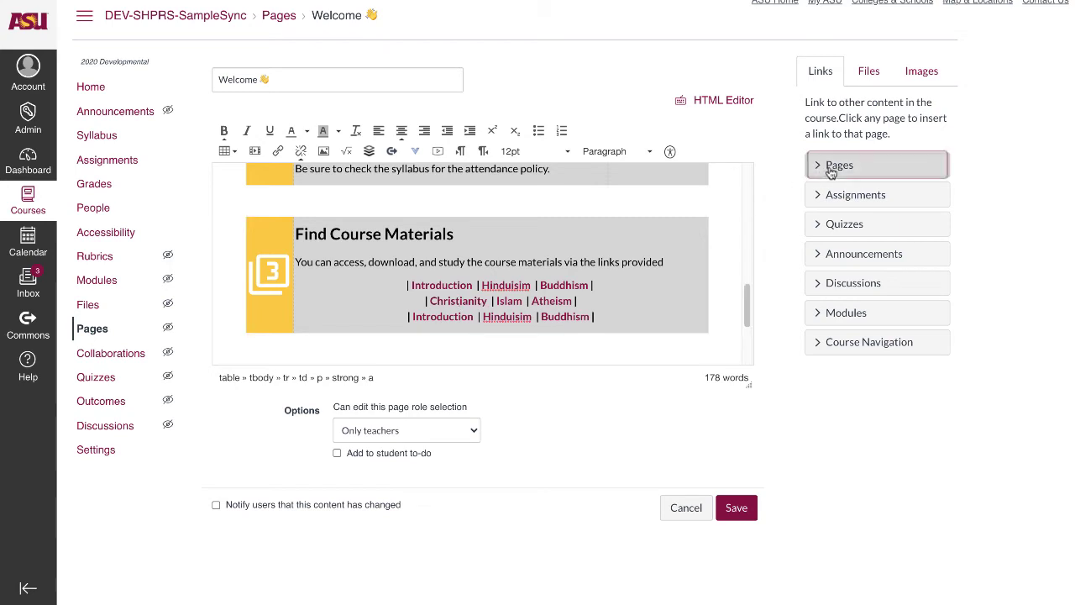
pyautogui.click(840, 165)
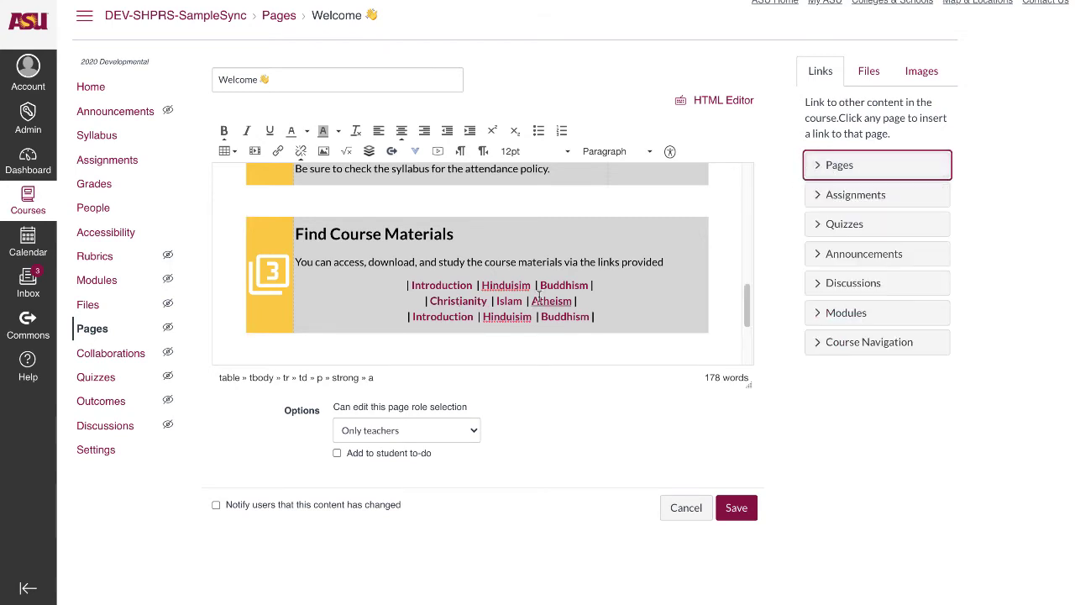
pyautogui.click(735, 507)
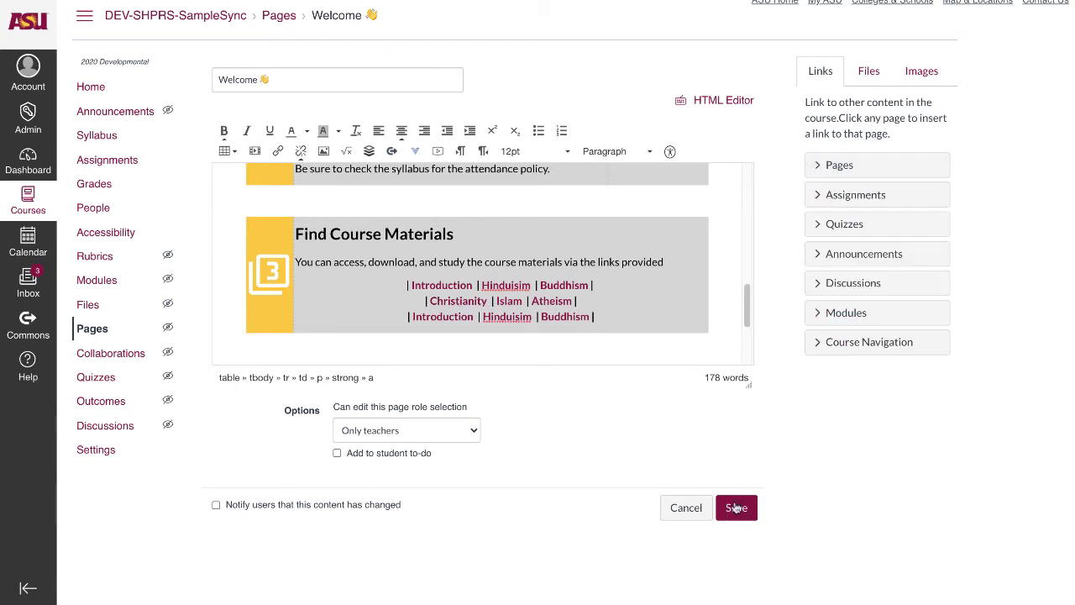
# Open the Community Forum from the What if I have questions? section and subscribe to the discussion.
pyautogui.scroll(-5, 762, 474)
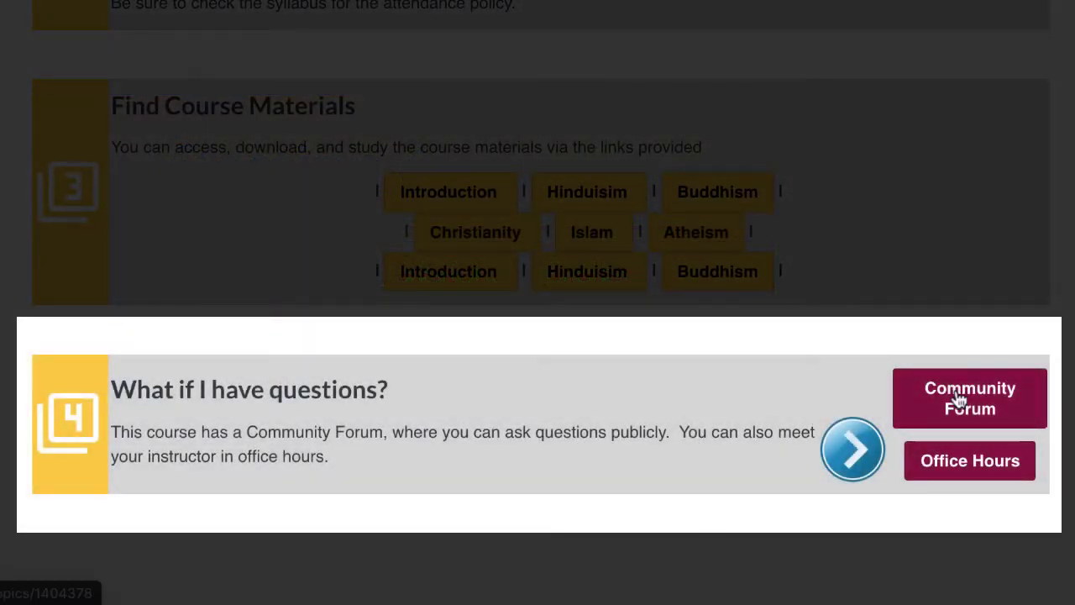
pyautogui.click(960, 401)
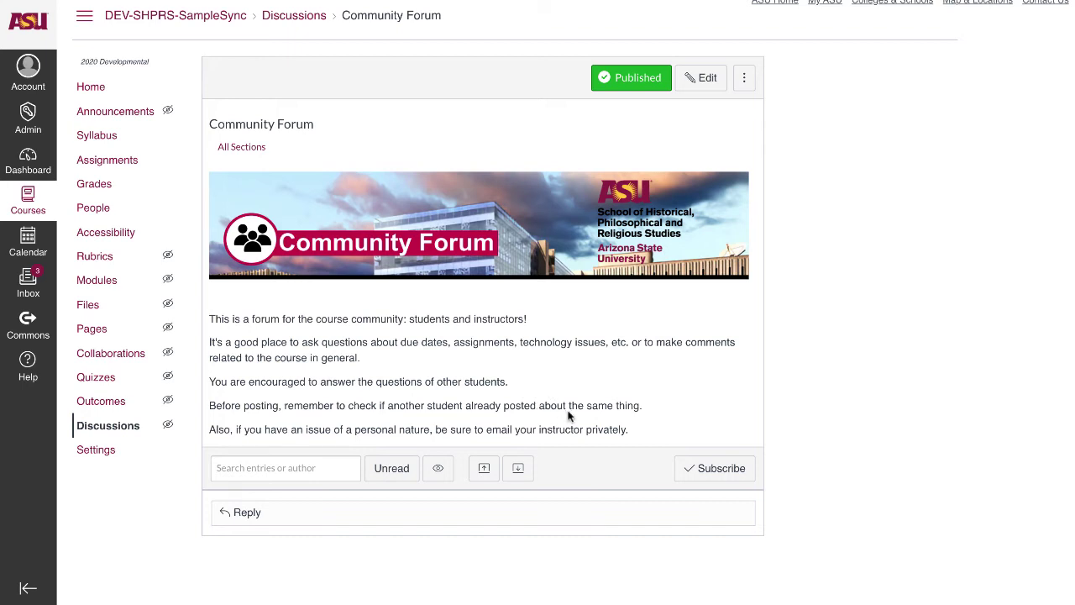
pyautogui.click(709, 475)
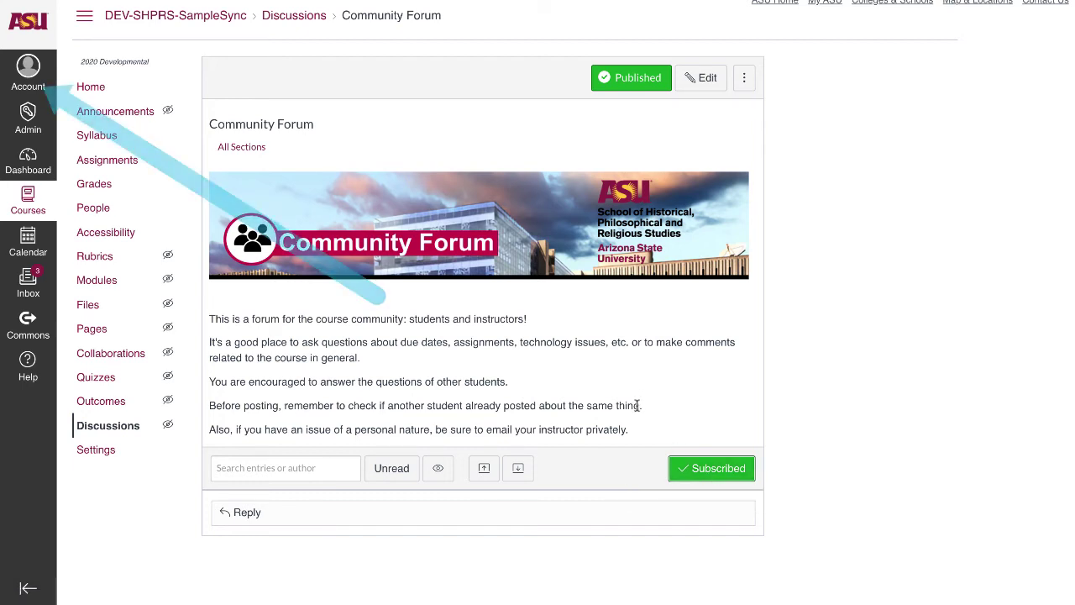
# Open the account options to see where the notification preferences are found, and close them.
pyautogui.click(28, 78)
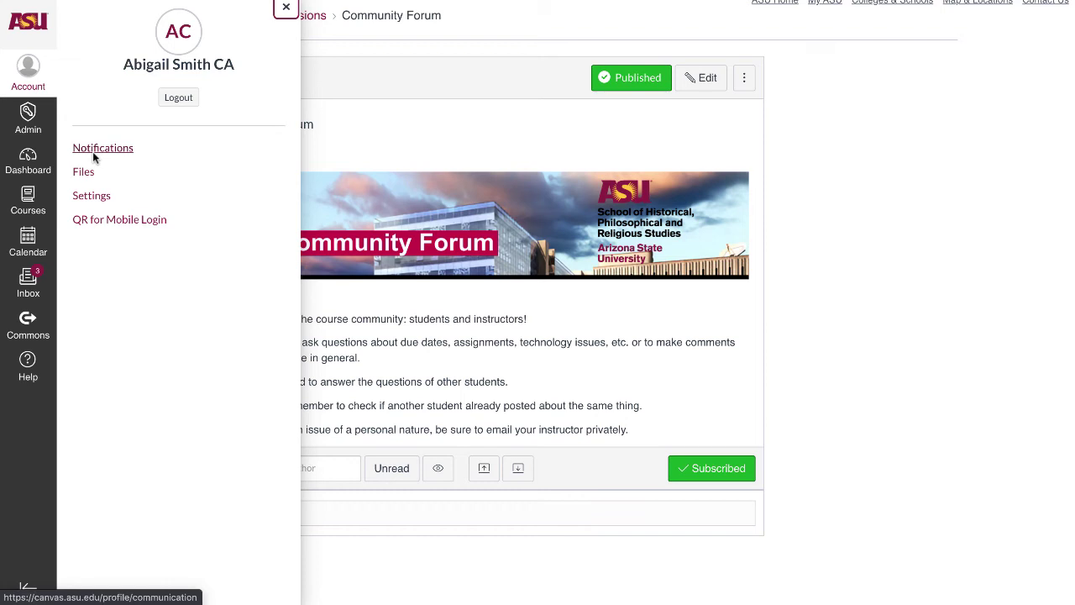
pyautogui.click(424, 339)
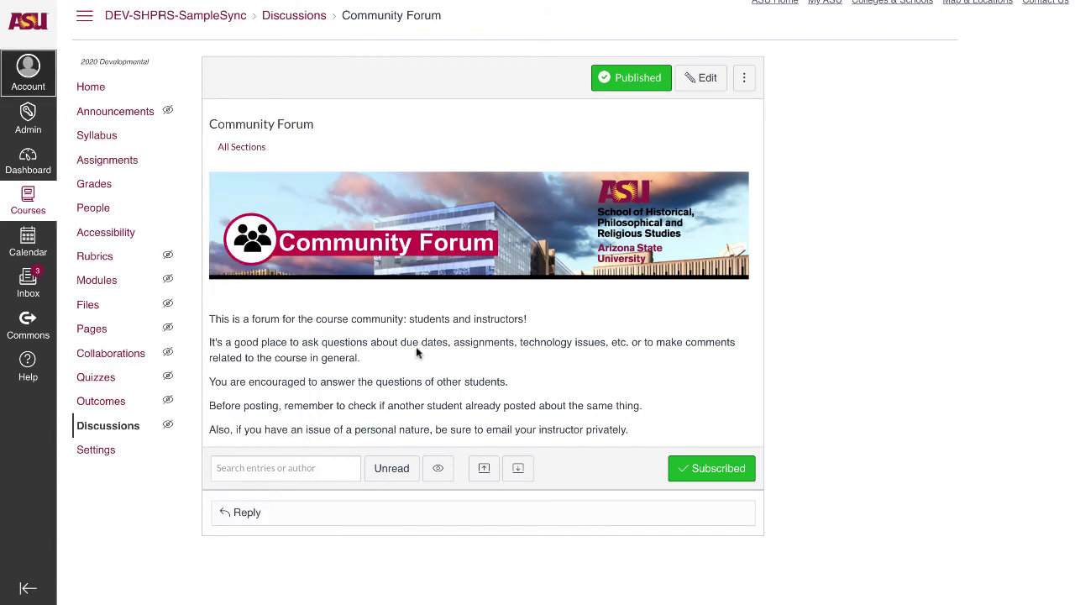
# Open the Office Hours page from the Welcome page for editing and start a new line below the sentence introducing the office hour times.
pyautogui.click(89, 87)
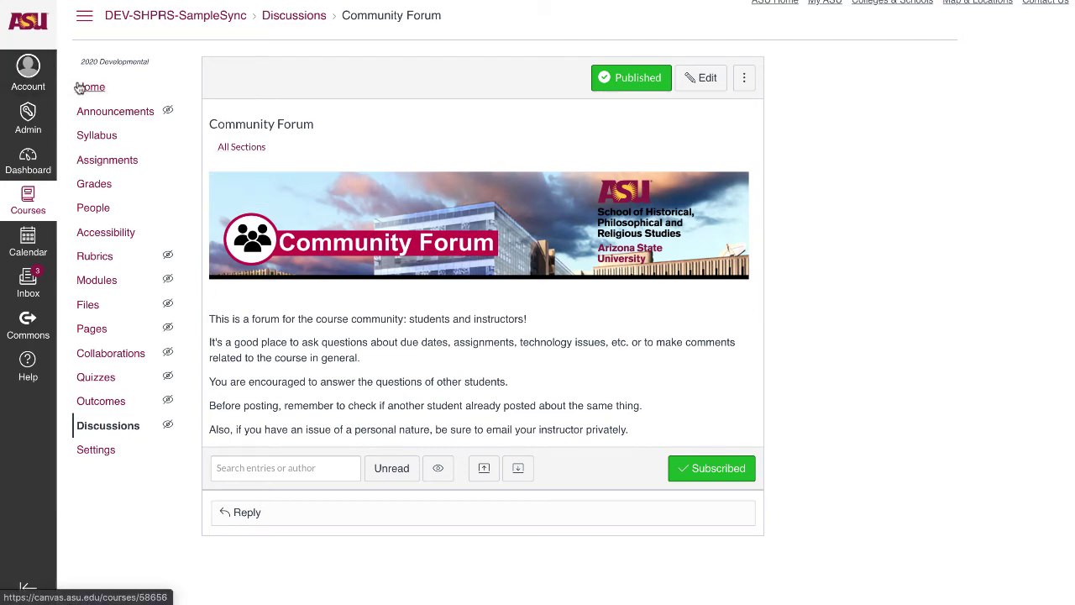
pyautogui.scroll(-4, 328, 260)
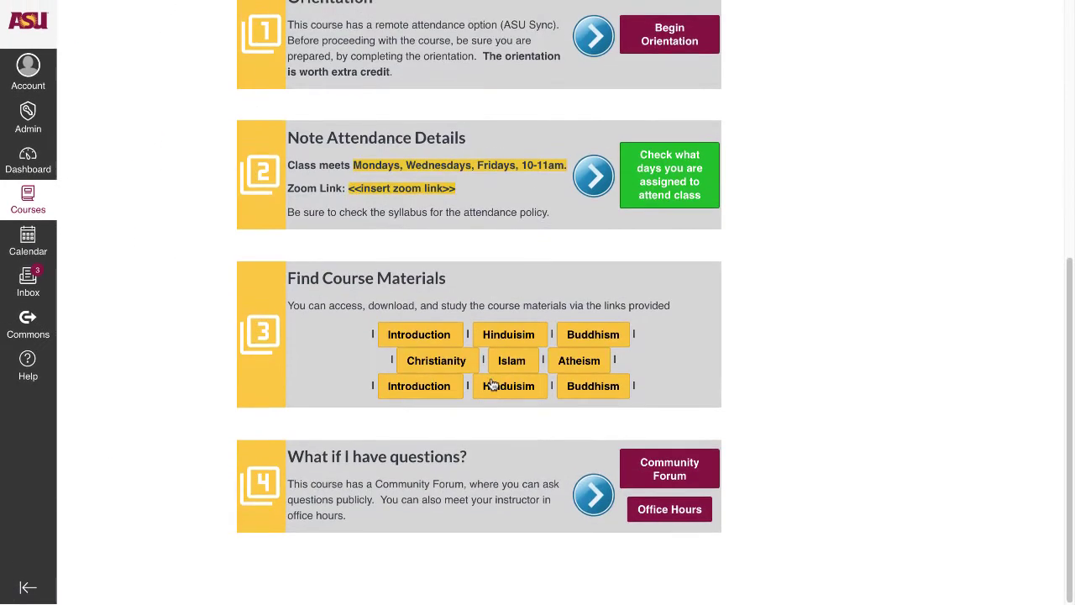
pyautogui.click(653, 521)
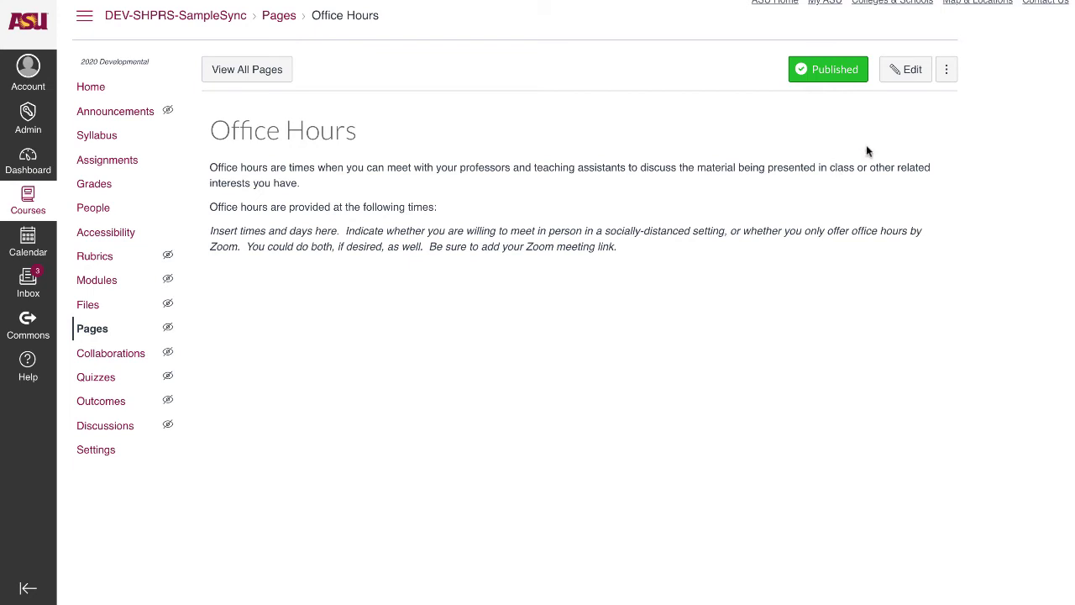
pyautogui.click(901, 68)
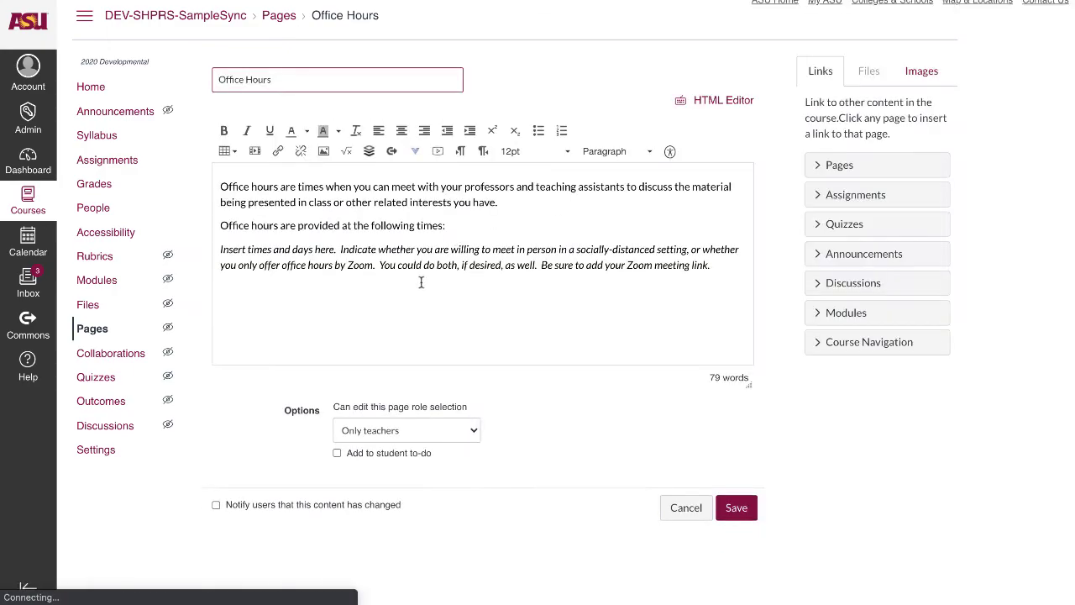
pyautogui.click(464, 221)
pyautogui.press('Return')
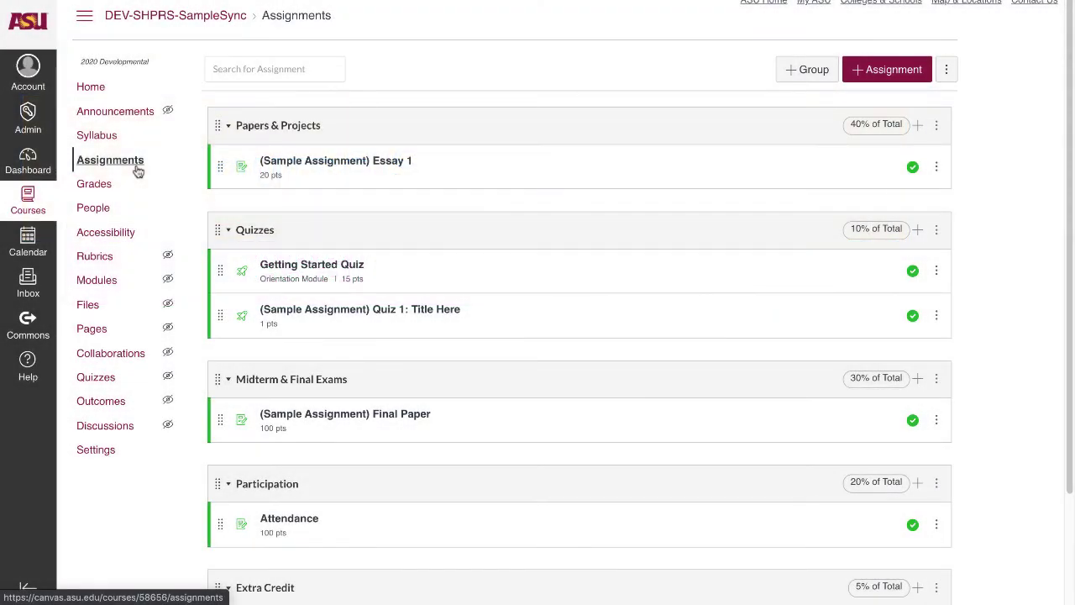
# Examine the course's assignment groups, collapsing and re-expanding Quizzes, Midterm & Final Exams and Participation.
pyautogui.scroll(-1, 228, 267)
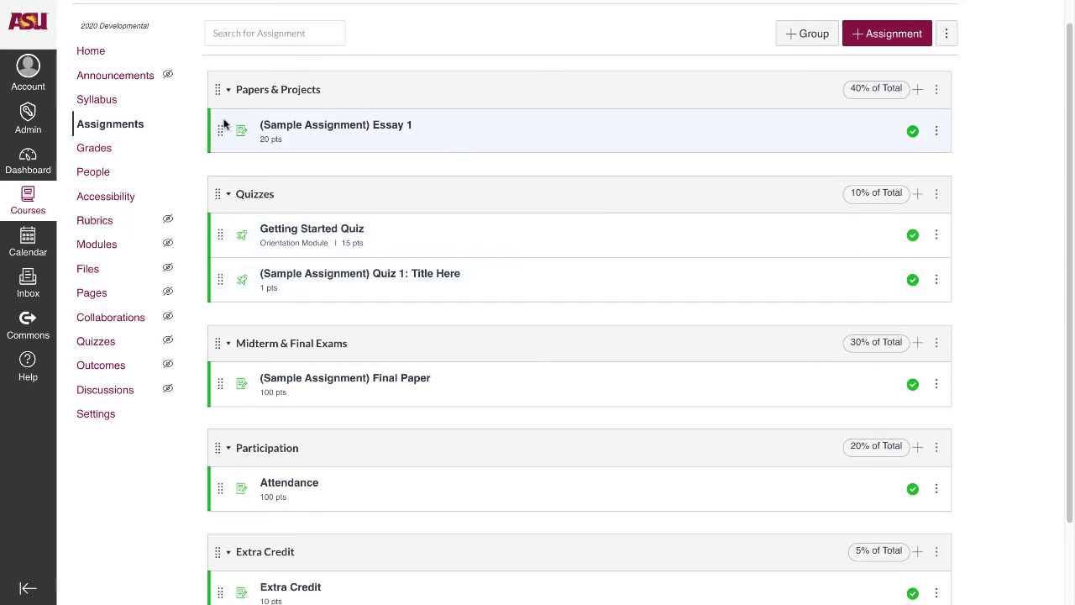
pyautogui.click(229, 195)
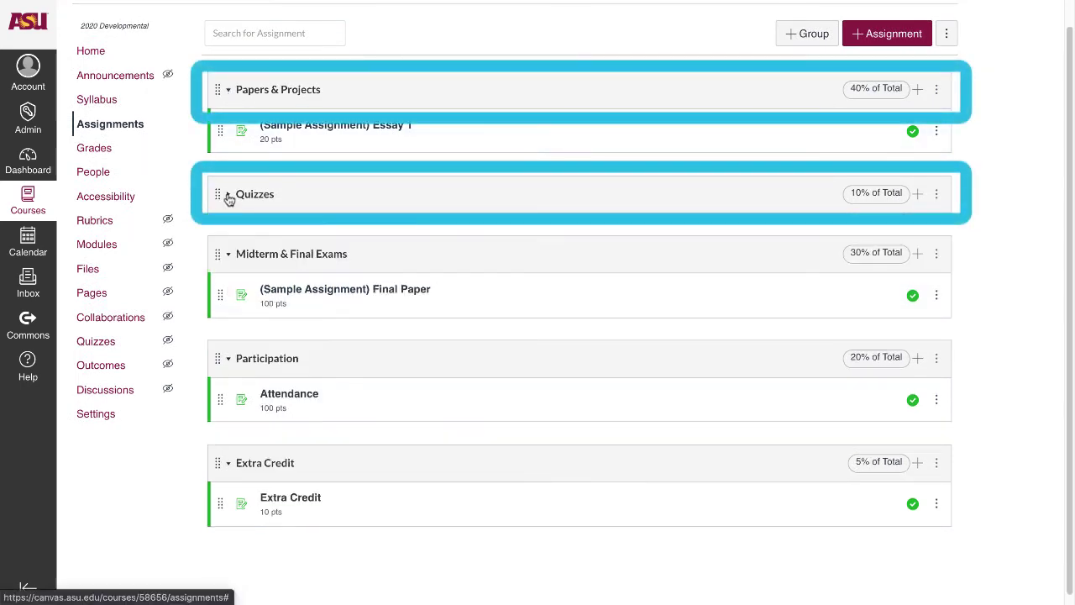
pyautogui.click(229, 197)
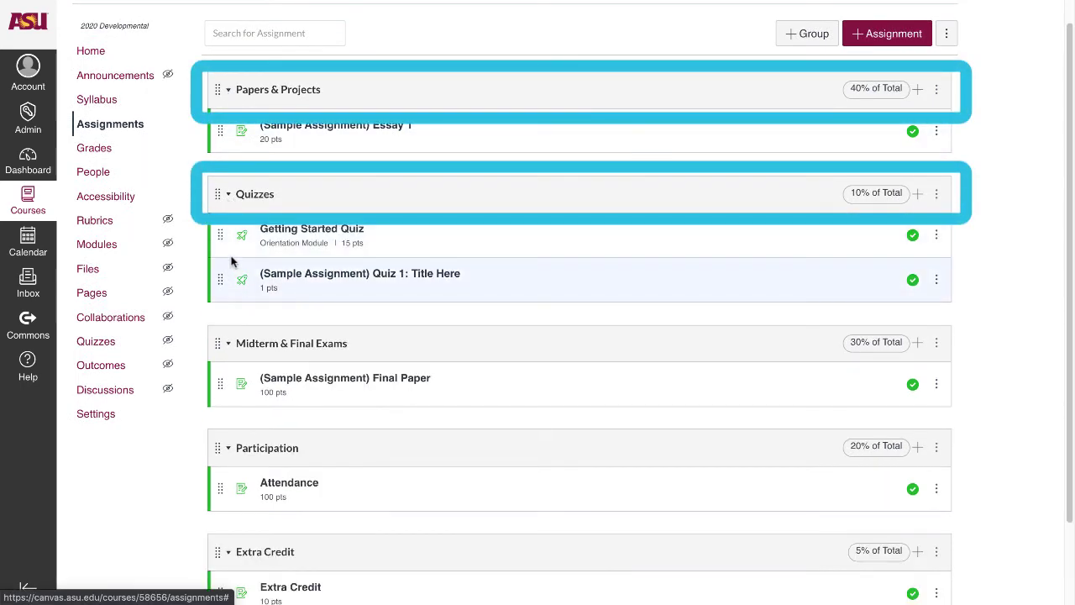
pyautogui.click(229, 345)
pyautogui.click(229, 345)
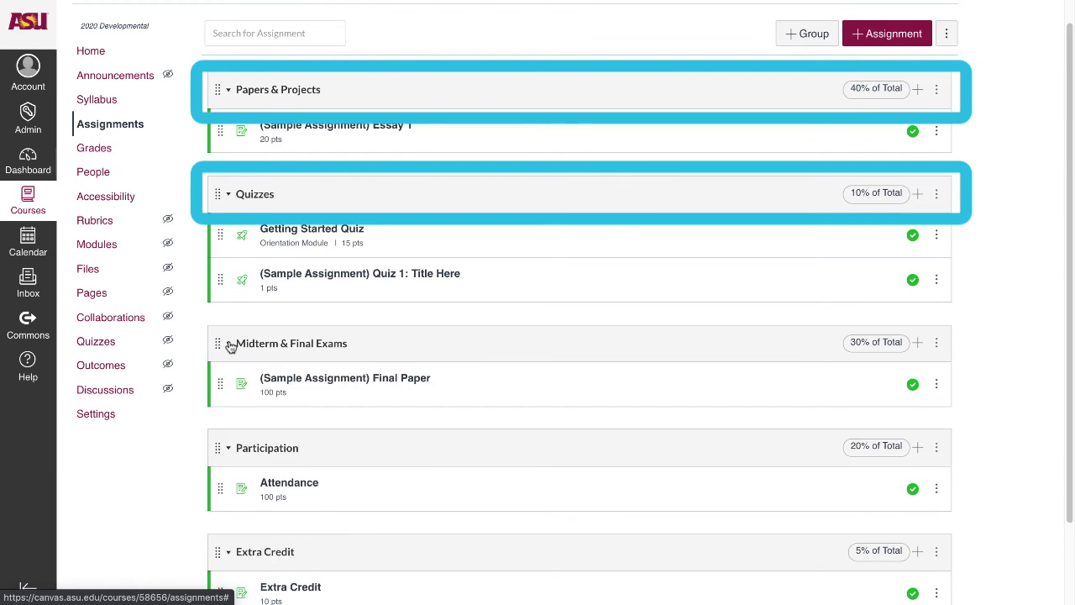
pyautogui.click(228, 451)
pyautogui.click(228, 450)
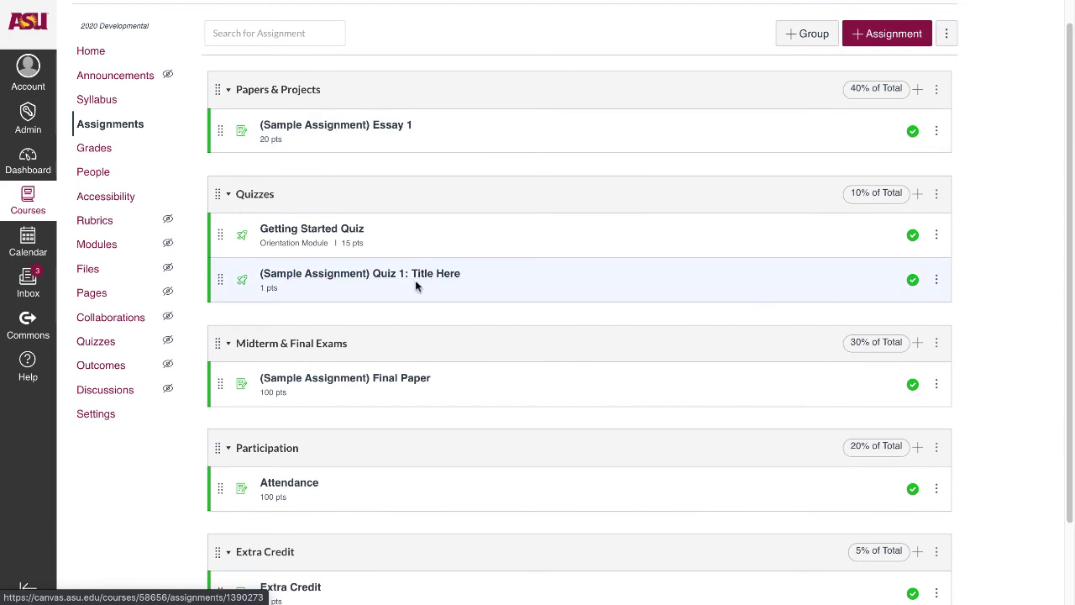
# Review the sample Final Paper's template sections and Term Paper Rubric, and check its available actions in the assignment list.
pyautogui.click(408, 379)
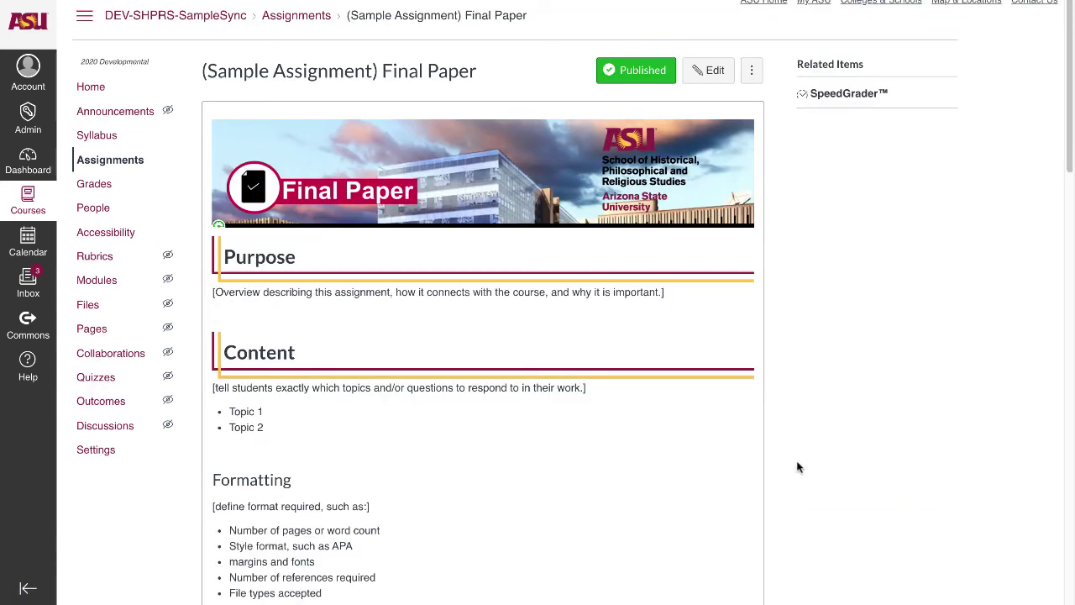
pyautogui.scroll(-9, 799, 467)
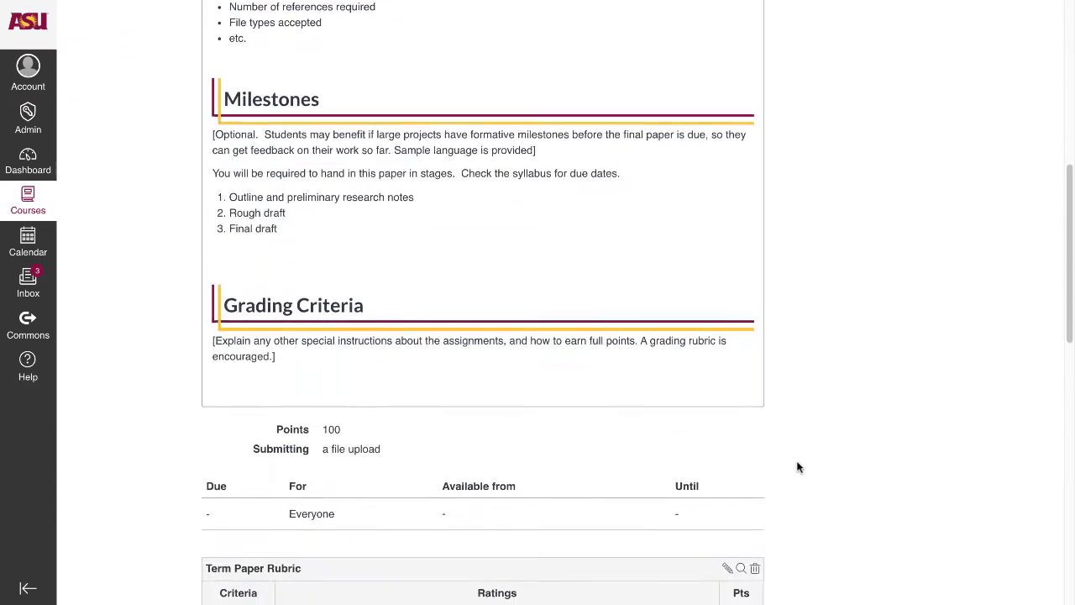
pyautogui.scroll(-7, 798, 467)
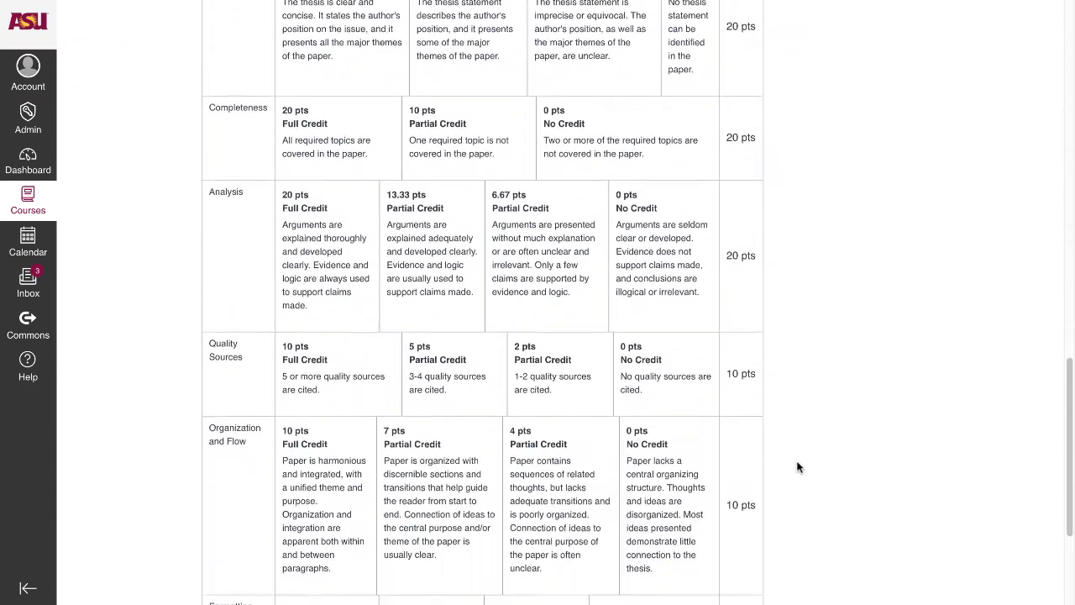
pyautogui.scroll(-2, 799, 468)
pyautogui.scroll(4, 799, 468)
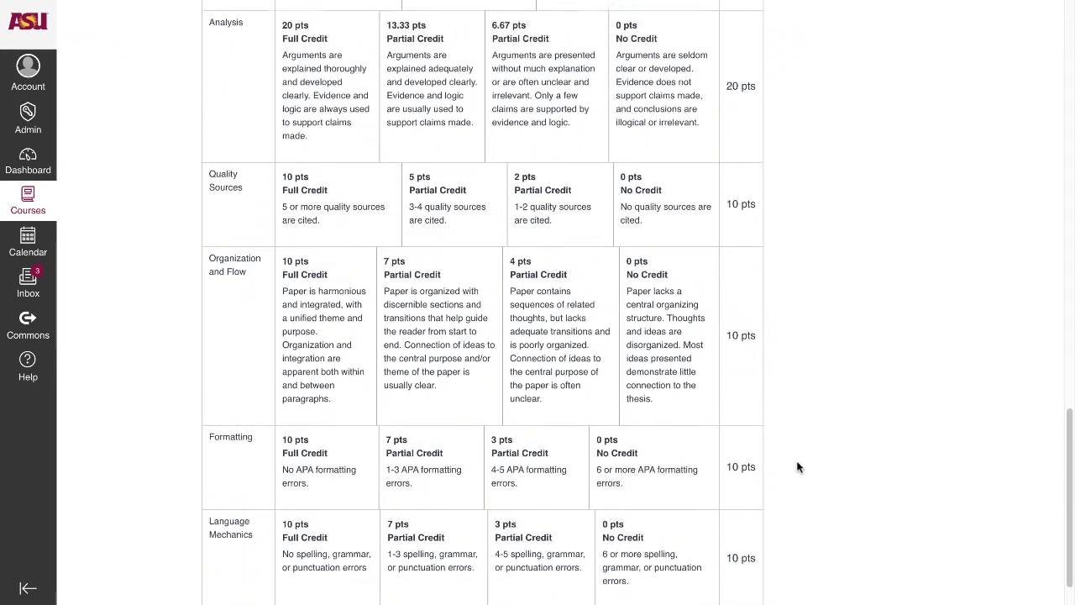
pyautogui.scroll(8, 799, 467)
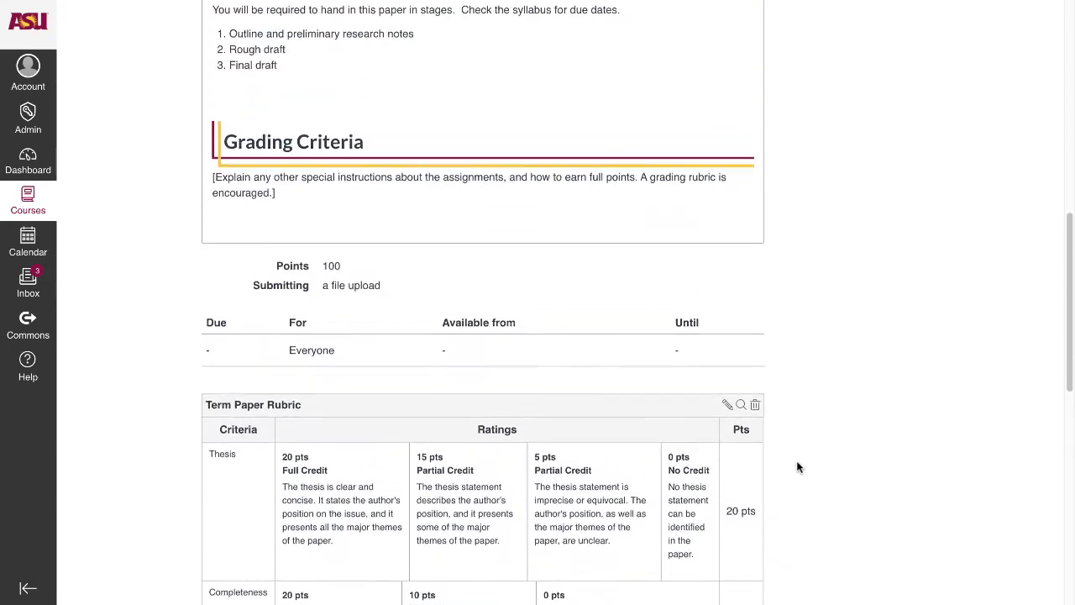
pyautogui.scroll(8, 798, 468)
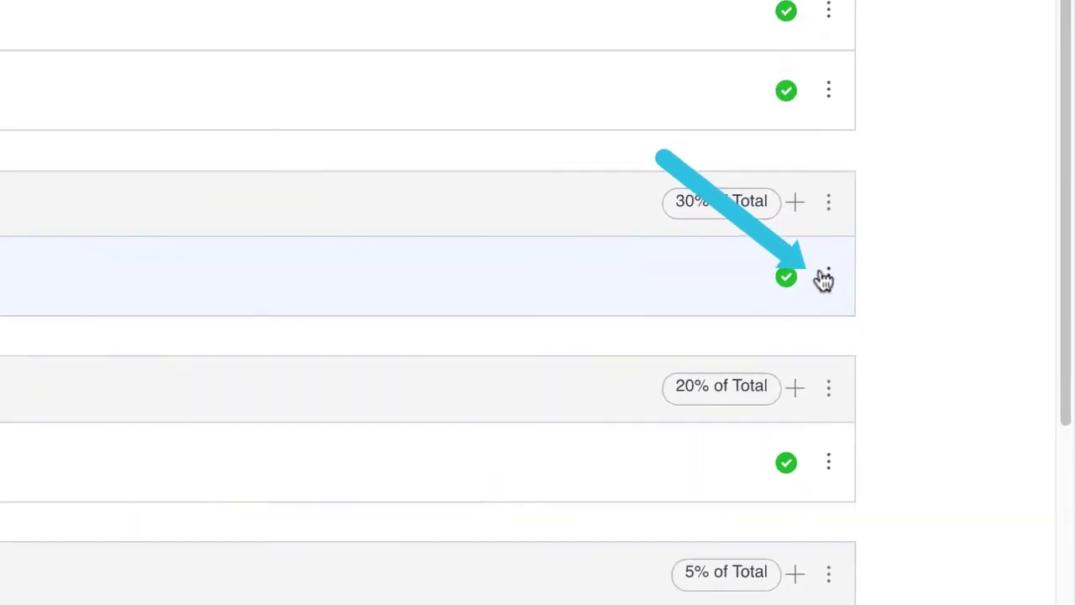
pyautogui.click(936, 419)
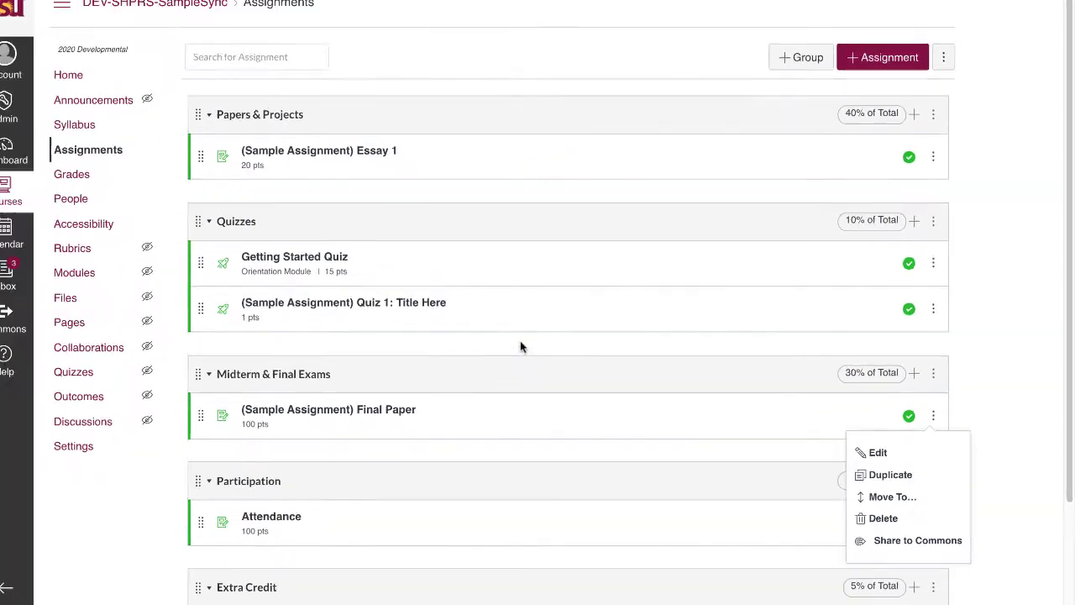
pyautogui.click(412, 294)
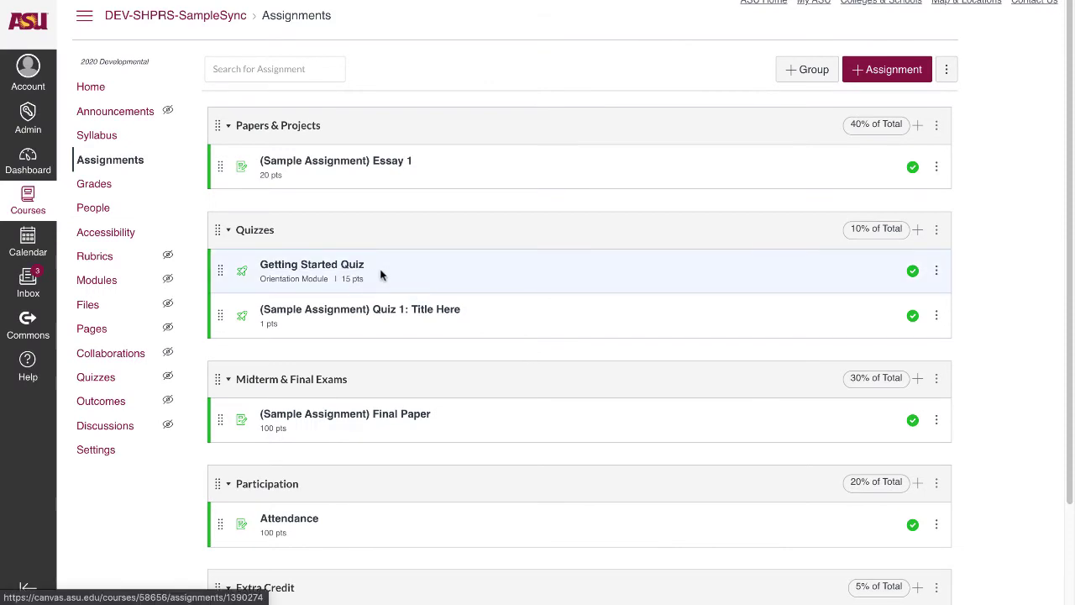
# Move the Getting Started Quiz from the Quizzes group into the Extra Credit group.
pyautogui.scroll(-3, 241, 271)
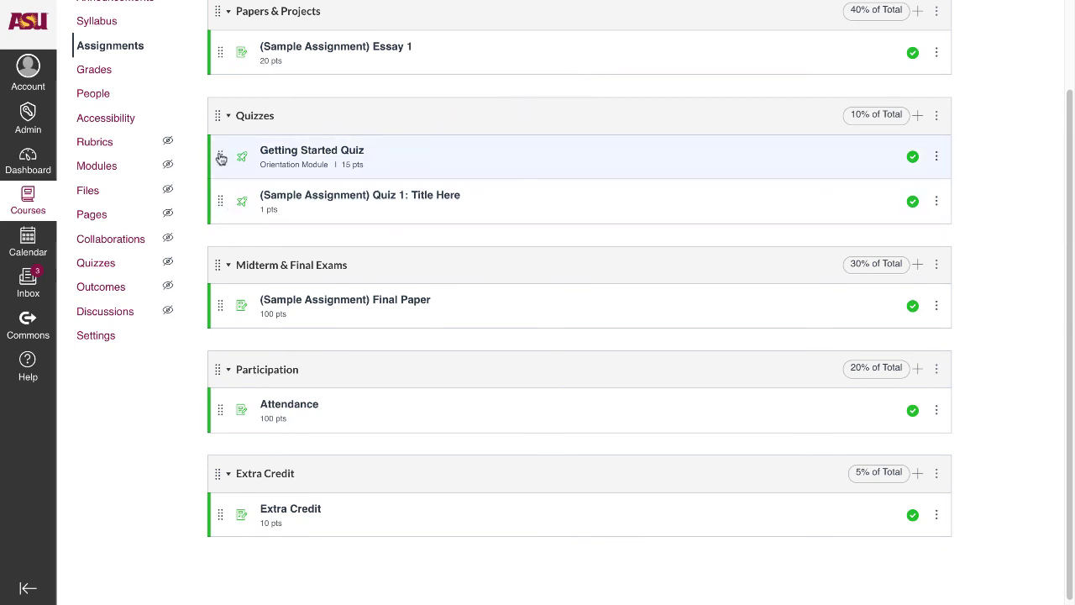
pyautogui.moveTo(221, 160); pyautogui.dragTo(221, 518)
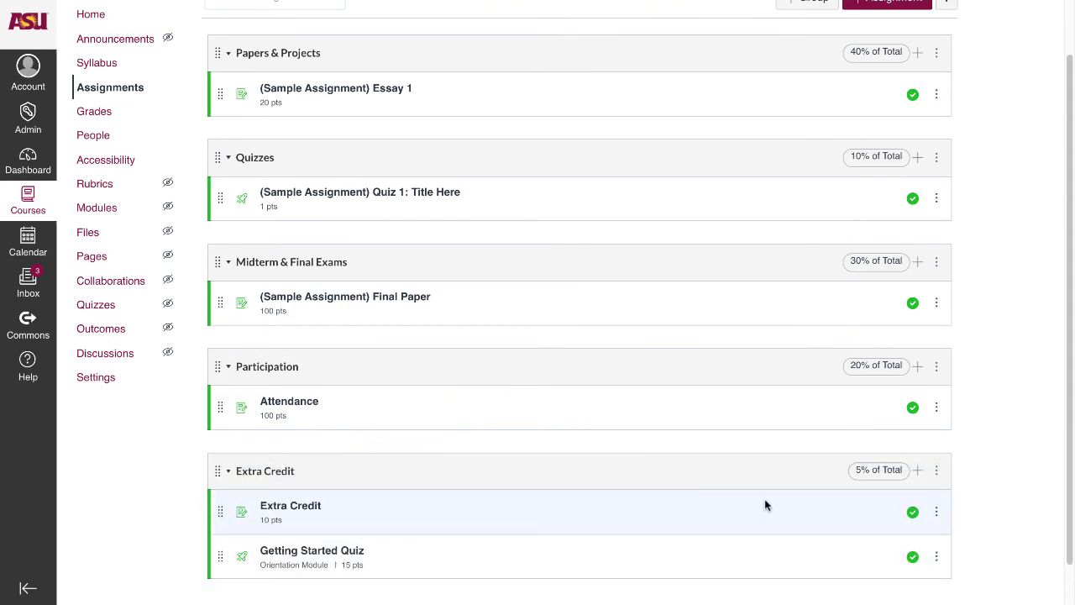
# Set the Extra Credit assignment group's weight to 2% and save the group weights.
pyautogui.scroll(2, 765, 504)
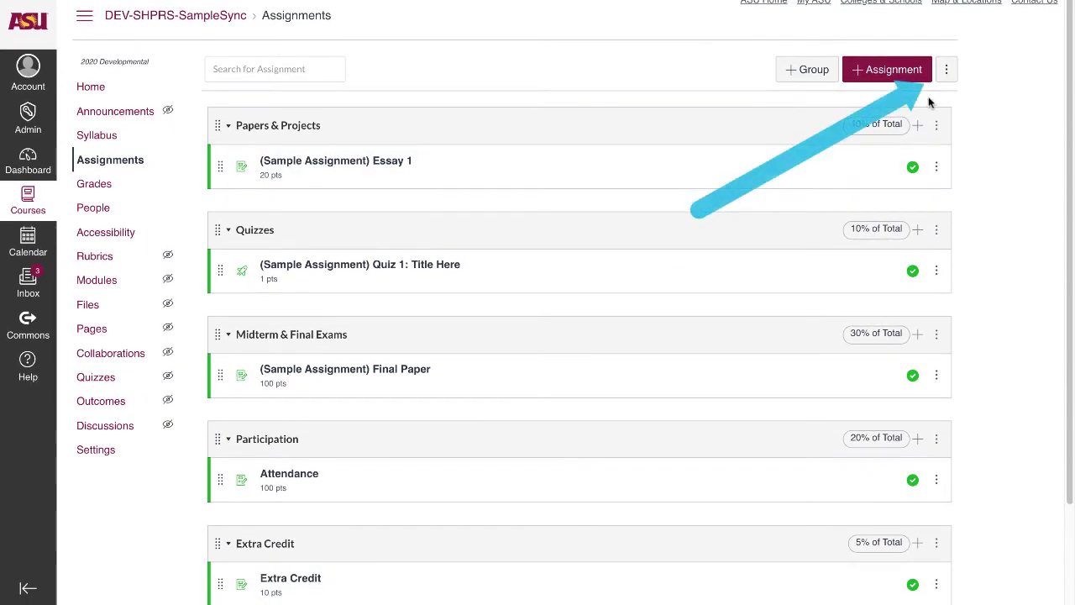
pyautogui.click(945, 72)
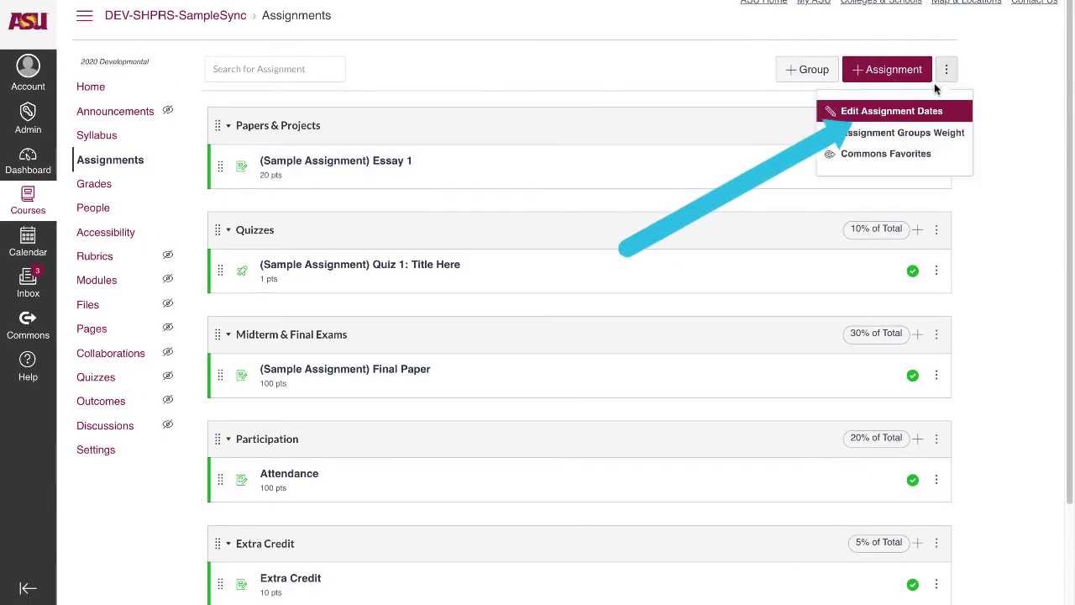
pyautogui.click(911, 132)
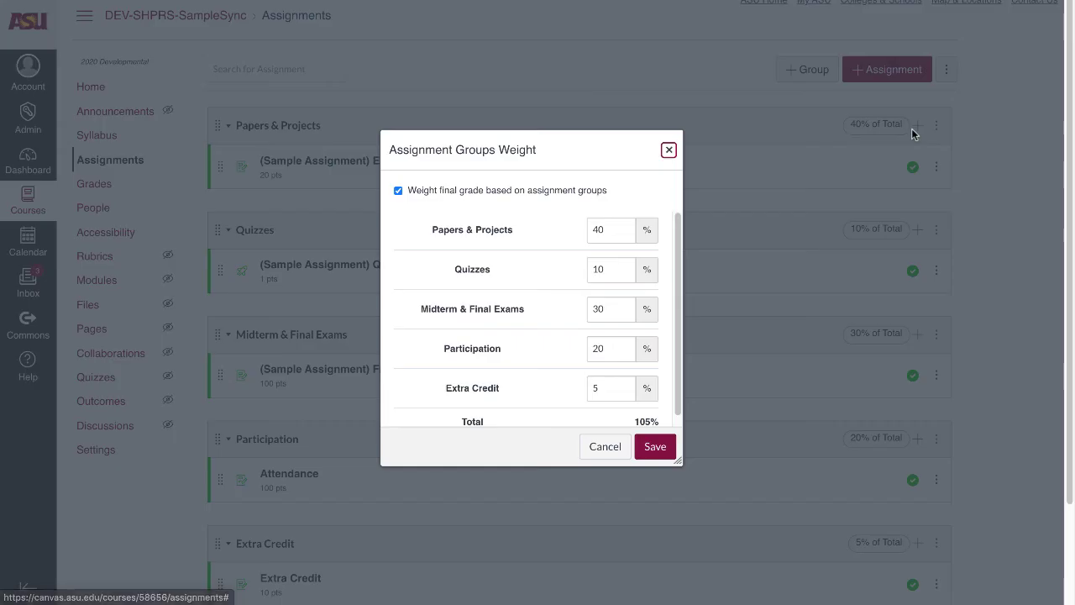
pyautogui.scroll(-1, 604, 323)
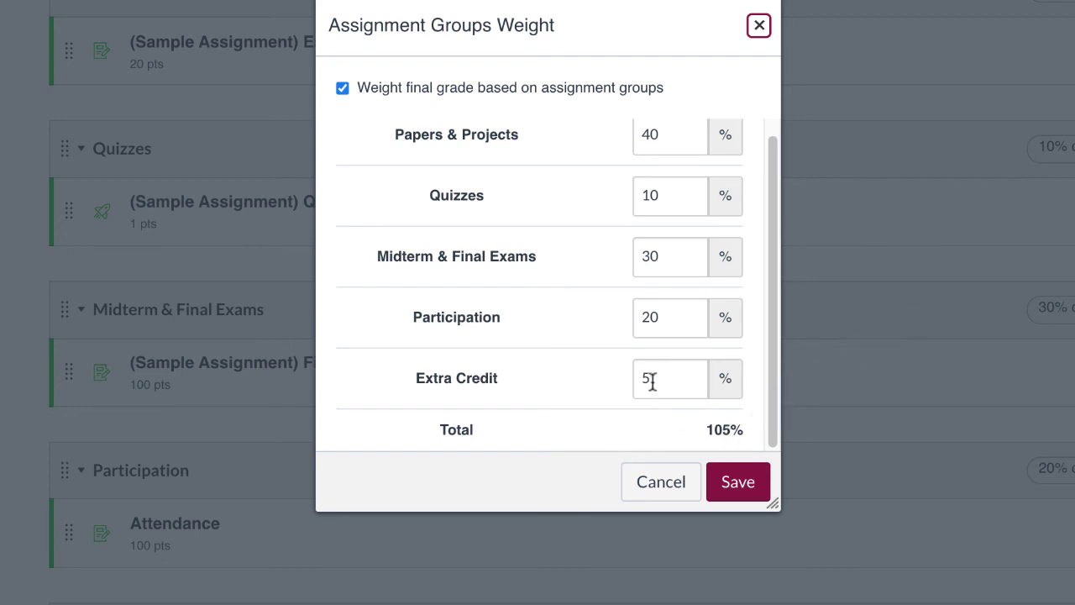
pyautogui.moveTo(652, 379); pyautogui.dragTo(643, 423)
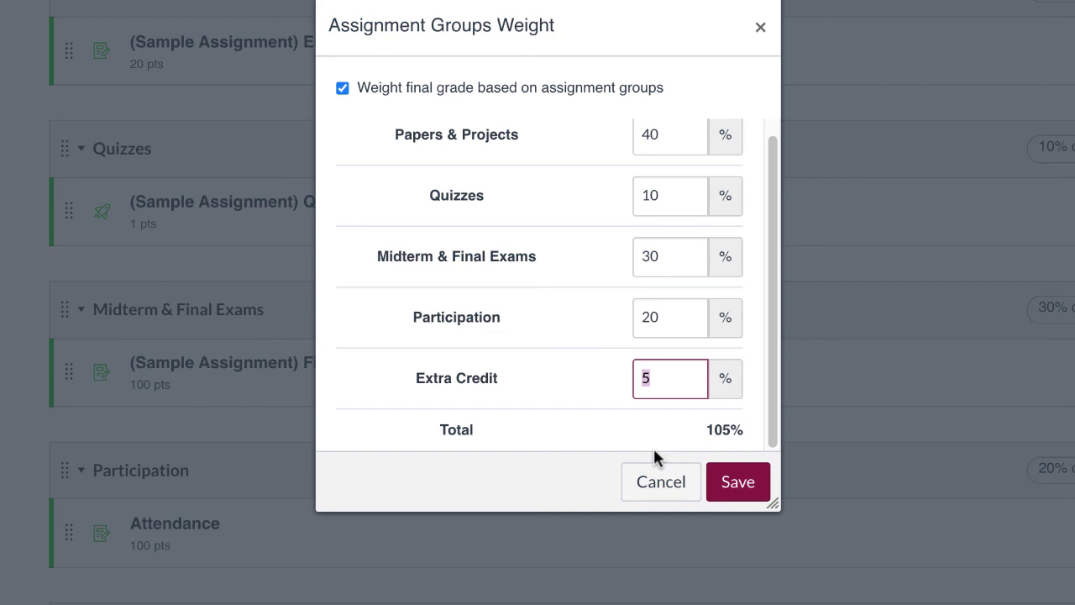
pyautogui.write('2')
pyautogui.click(726, 476)
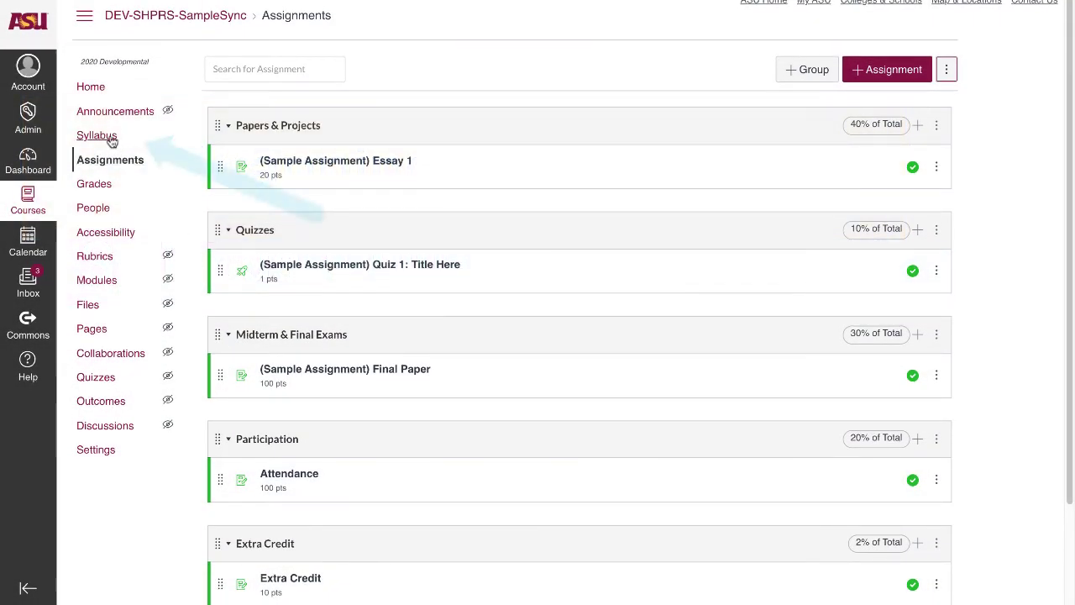
# Open the course Syllabus page to view its attached file, course summary and group weights.
pyautogui.click(99, 136)
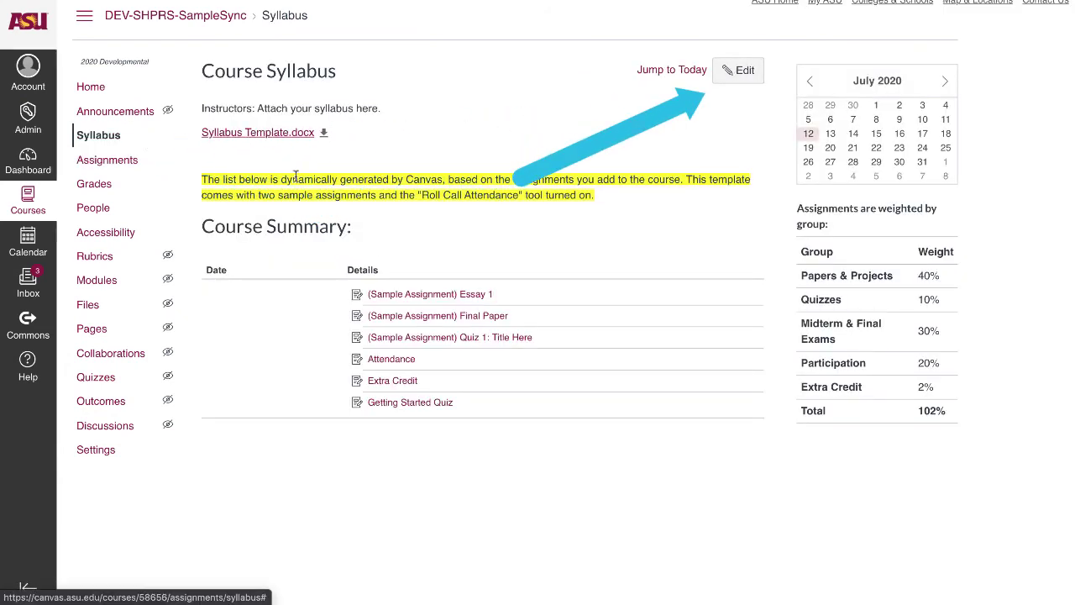
# Delete the instructor banner note and the two template help links below the Welcome page's welcome line, and save the page.
pyautogui.click(94, 90)
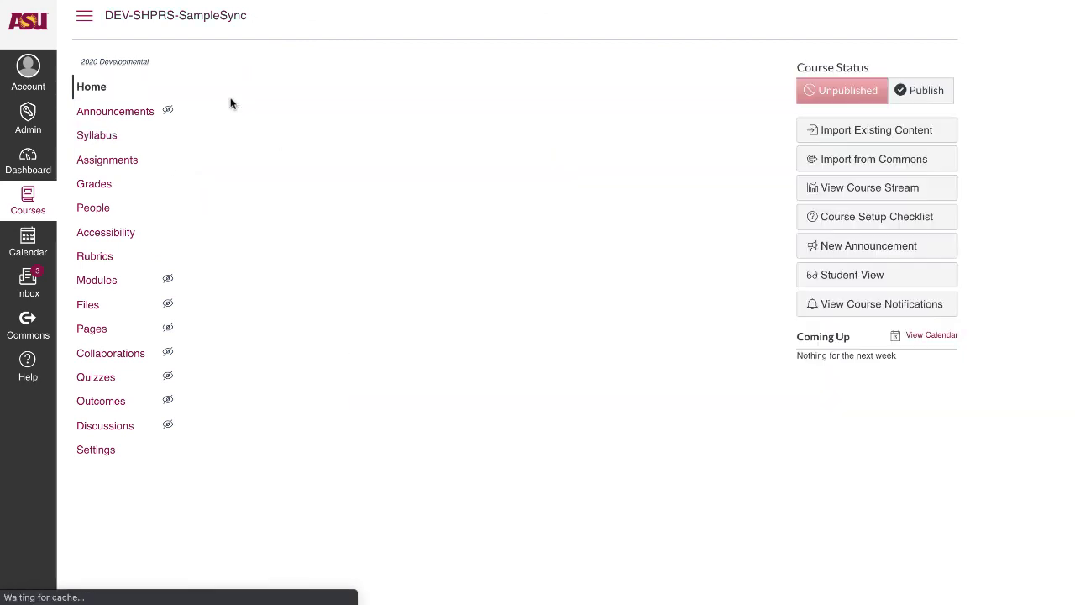
pyautogui.click(711, 103)
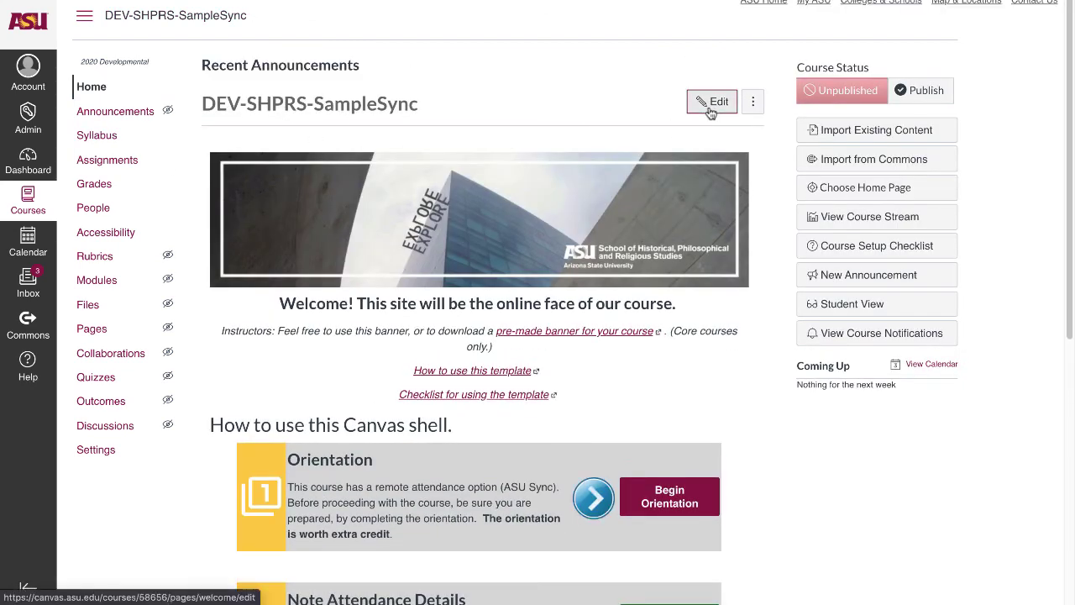
pyautogui.scroll(-1, 635, 271)
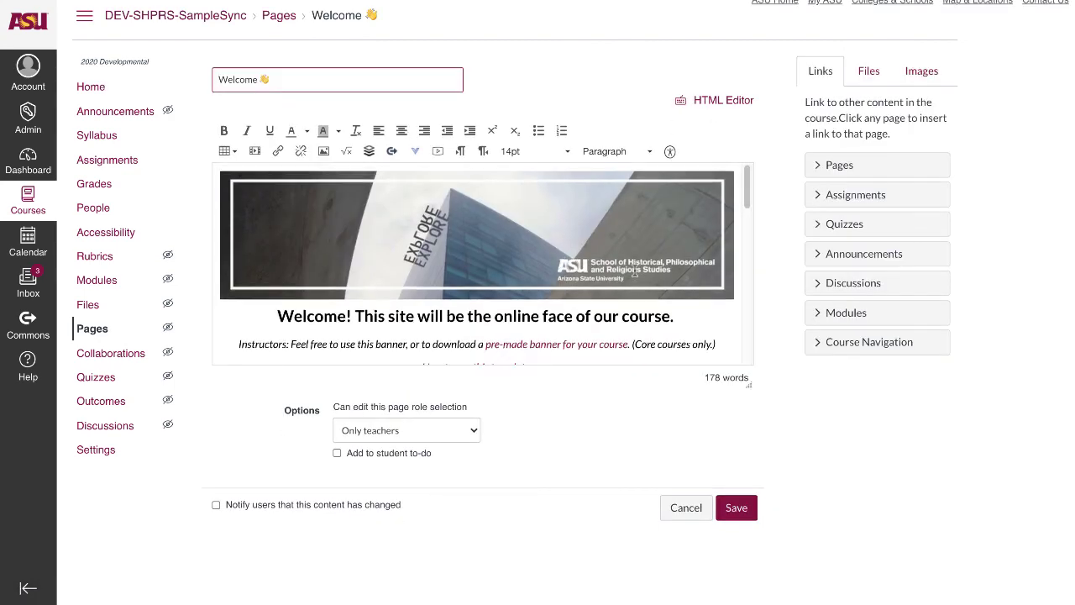
pyautogui.scroll(-3, 635, 271)
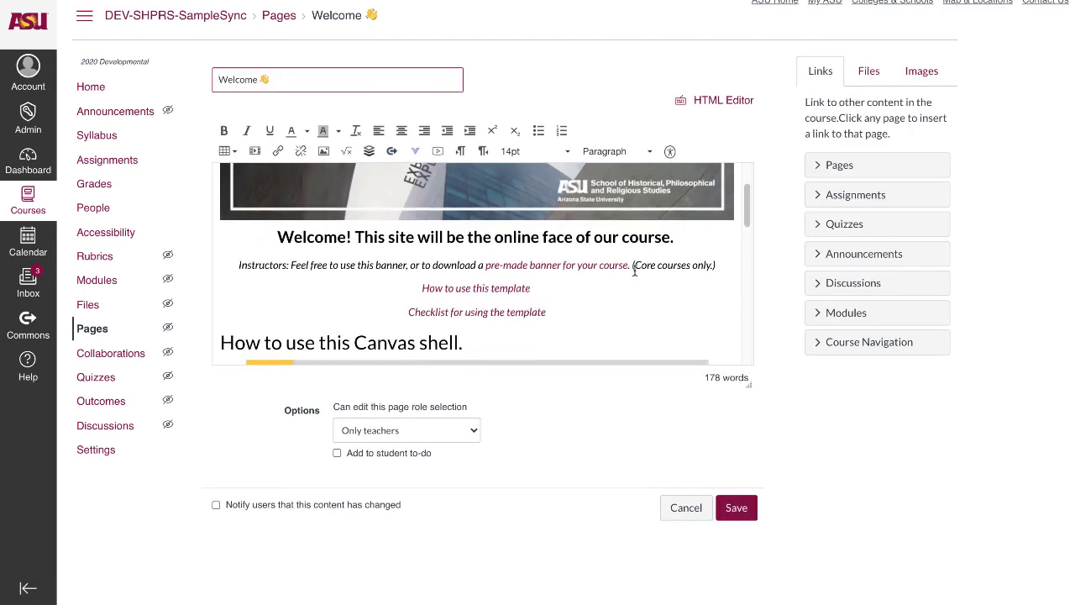
pyautogui.moveTo(233, 260); pyautogui.dragTo(590, 297)
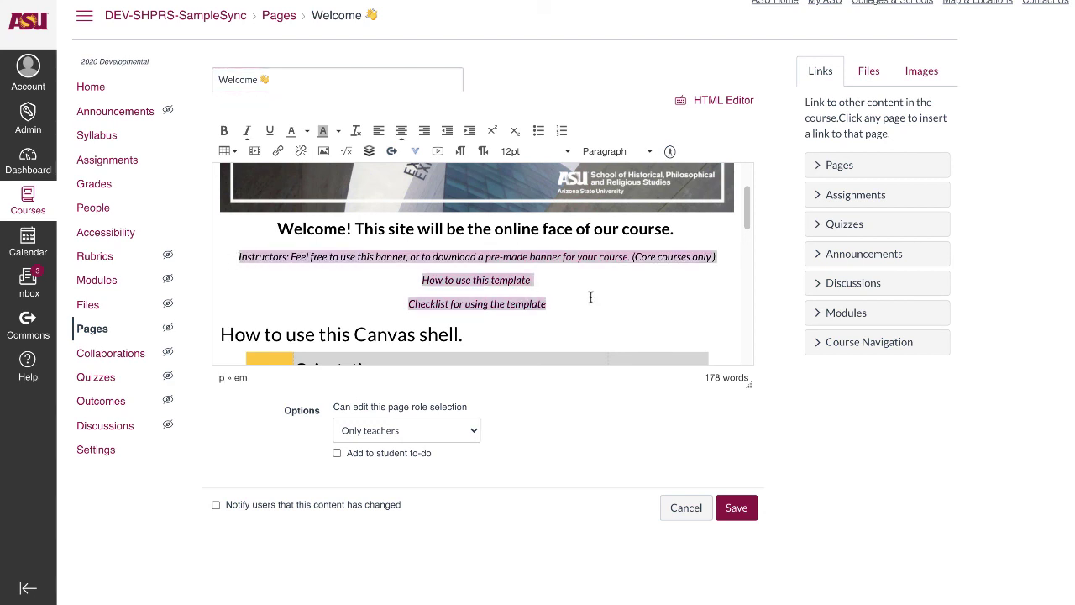
pyautogui.press('BackSpace')
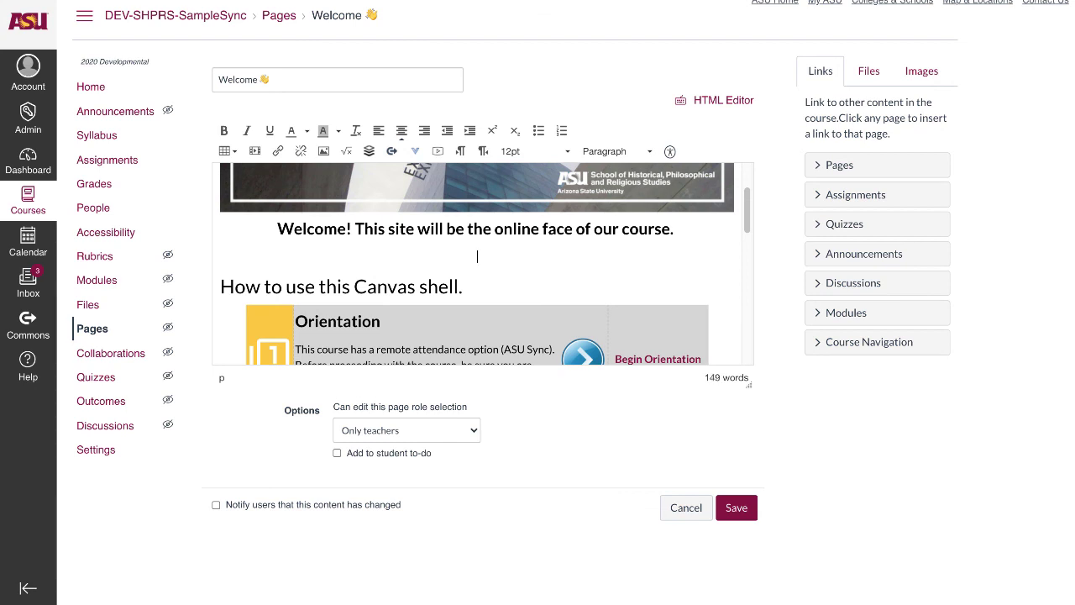
pyautogui.moveTo(511, 288); pyautogui.dragTo(504, 267)
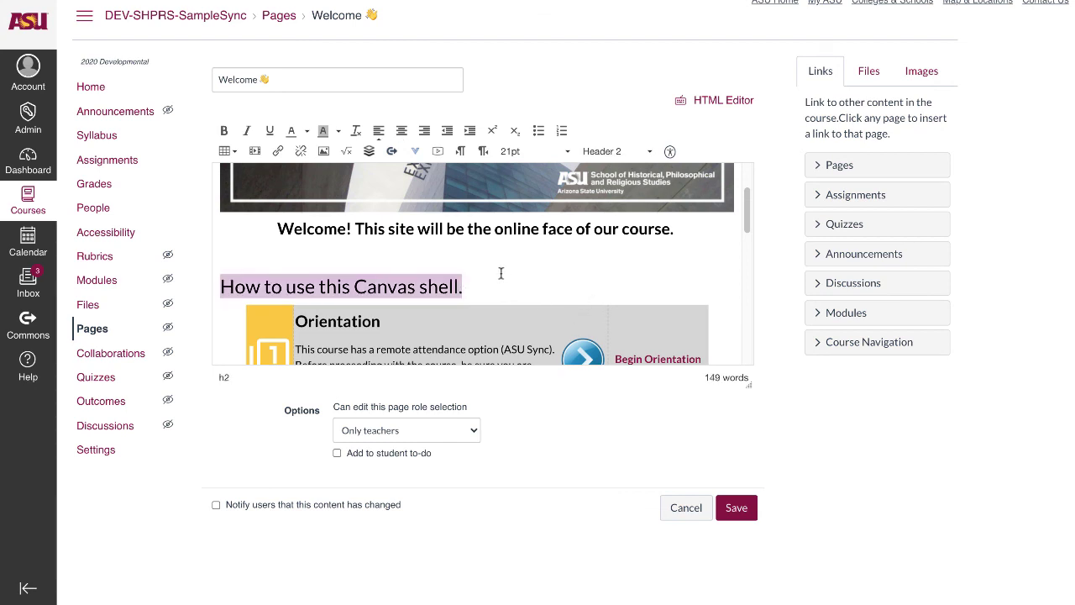
pyautogui.scroll(-5, 501, 273)
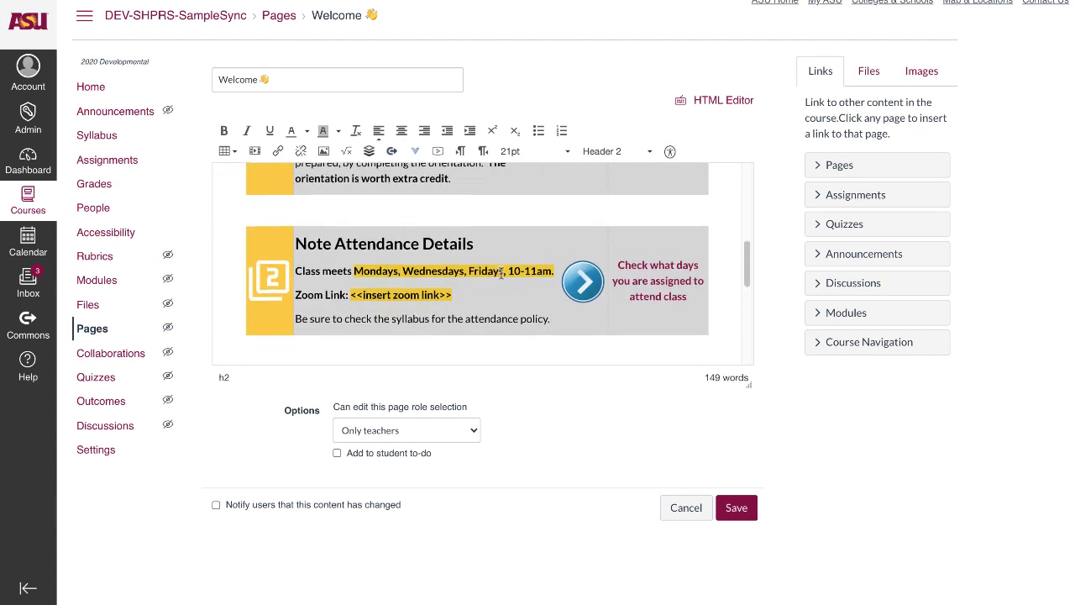
pyautogui.scroll(-5, 501, 272)
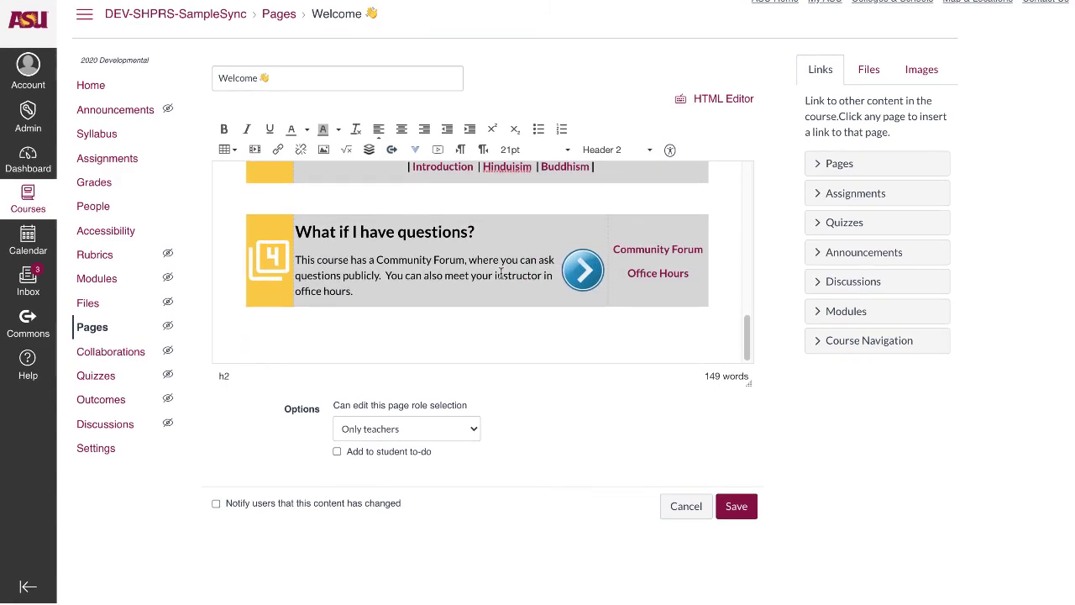
pyautogui.click(735, 508)
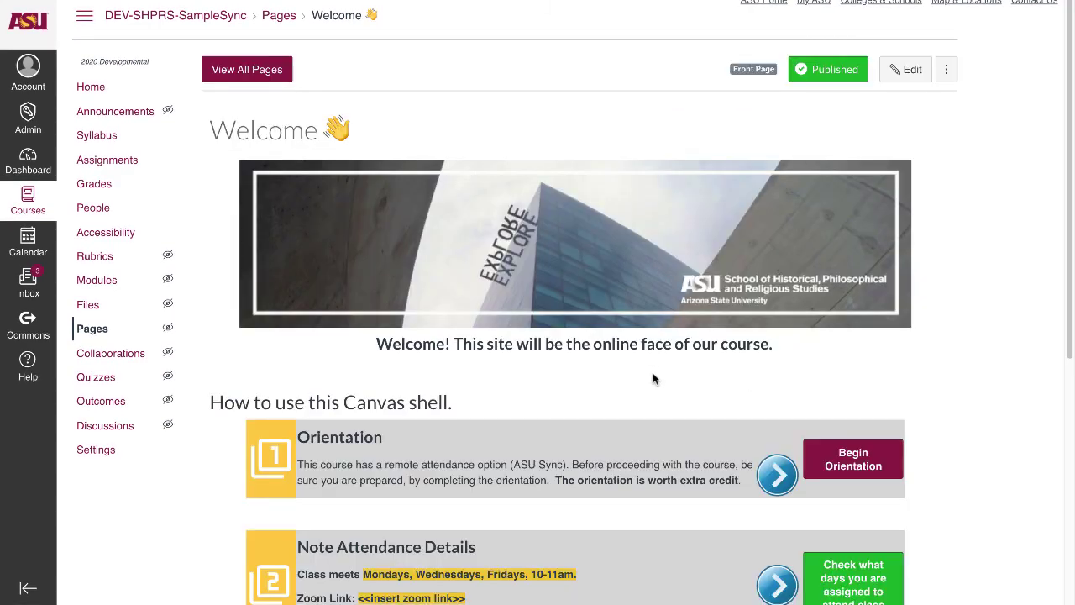